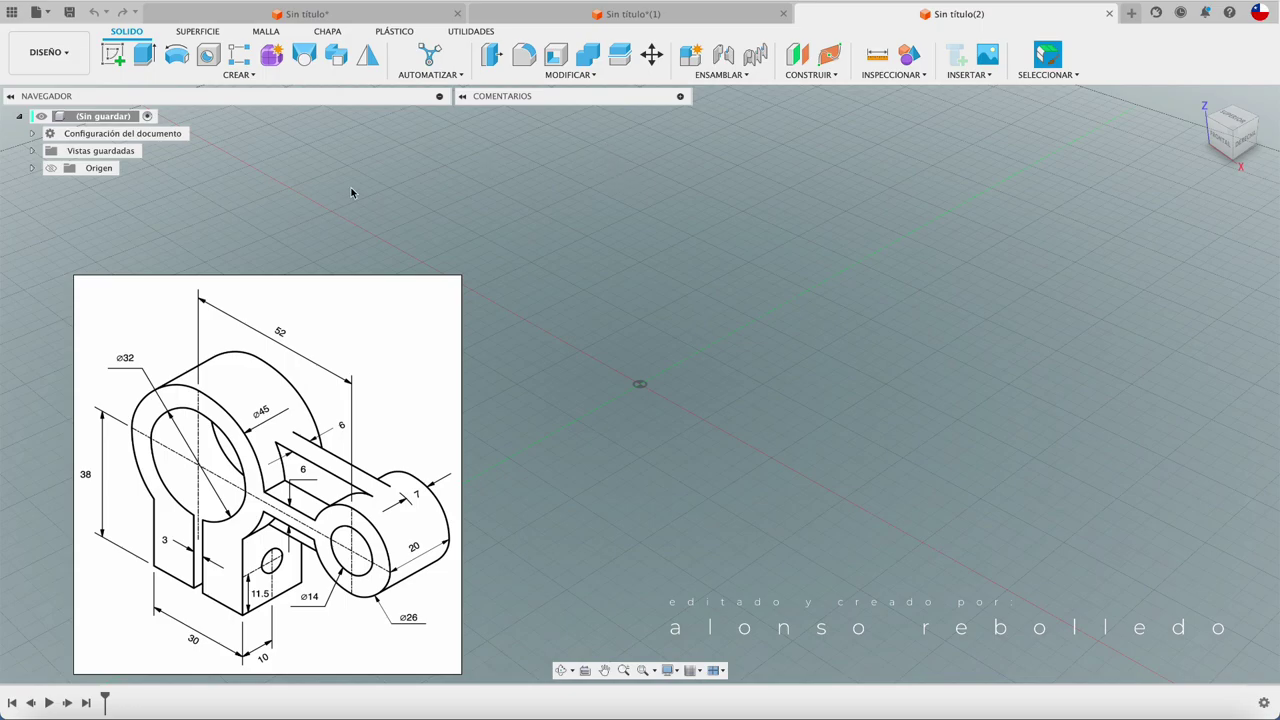
- Make the Origen planes and axes visible in the empty Sin título(2) design
left_click(50, 168)
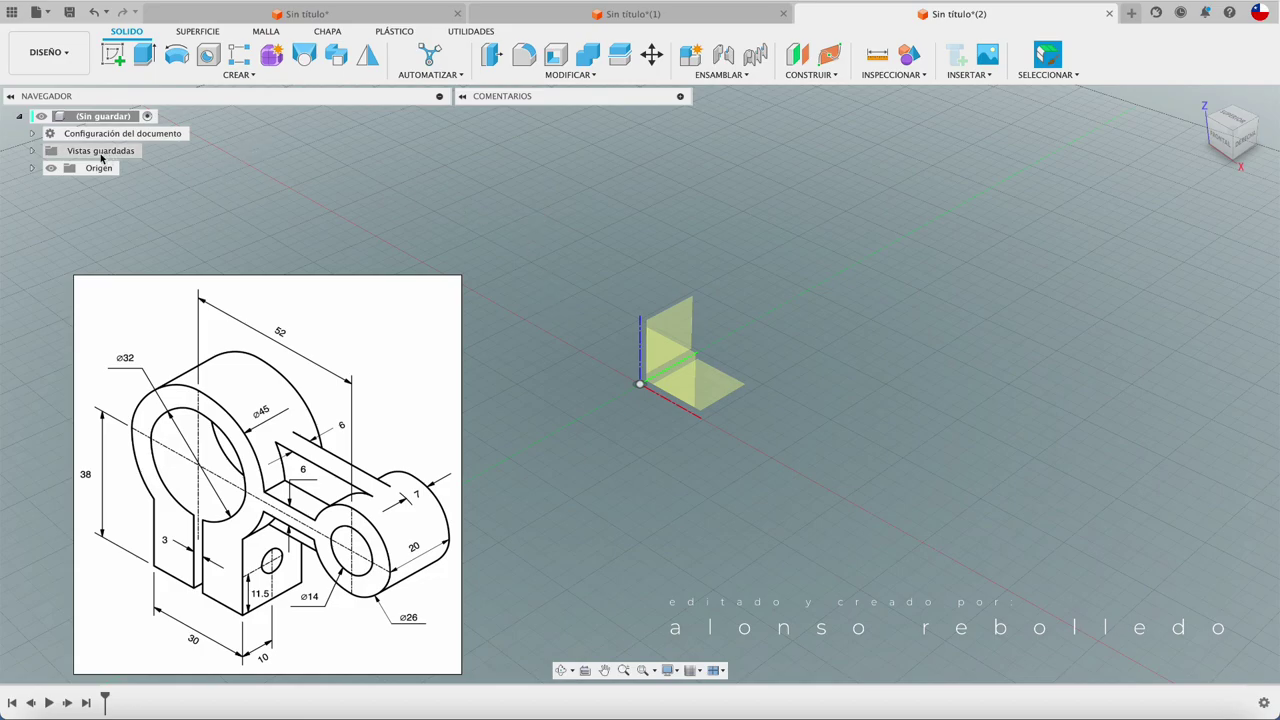
- Start a sketch on the front plane with a Ø32 mm circle centred at the origin
left_click(113, 54)
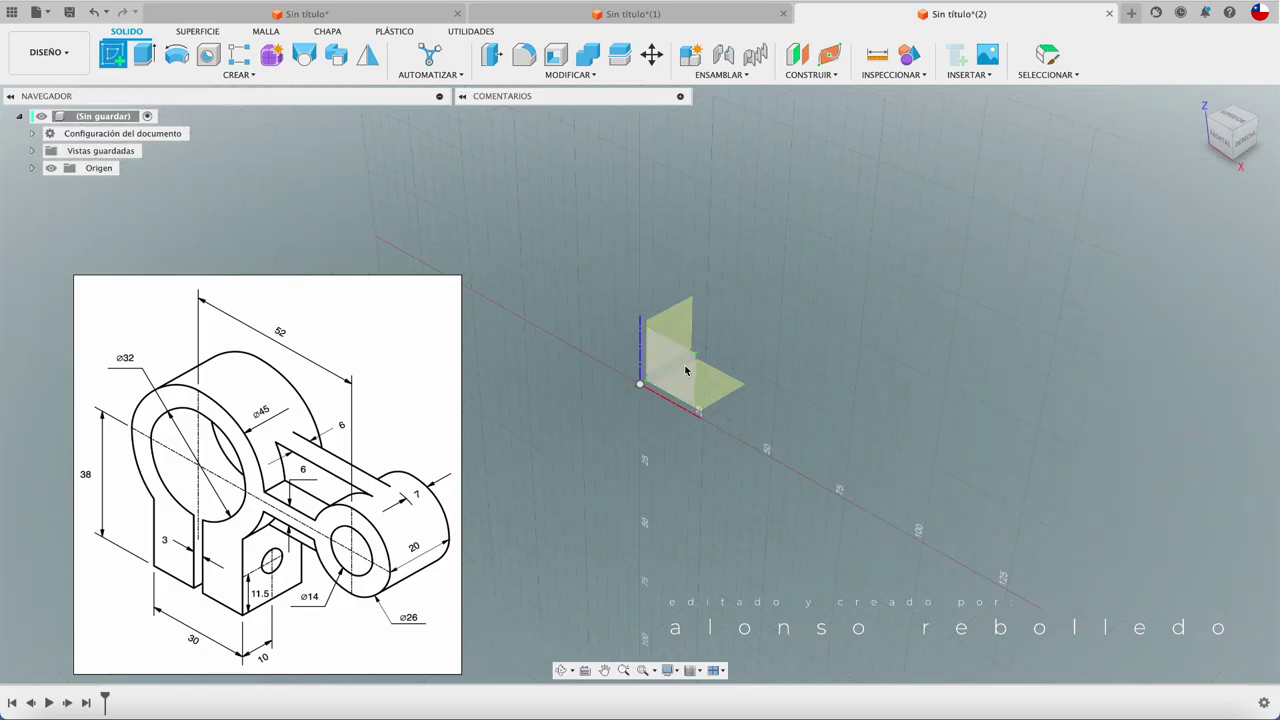
left_click(645, 376)
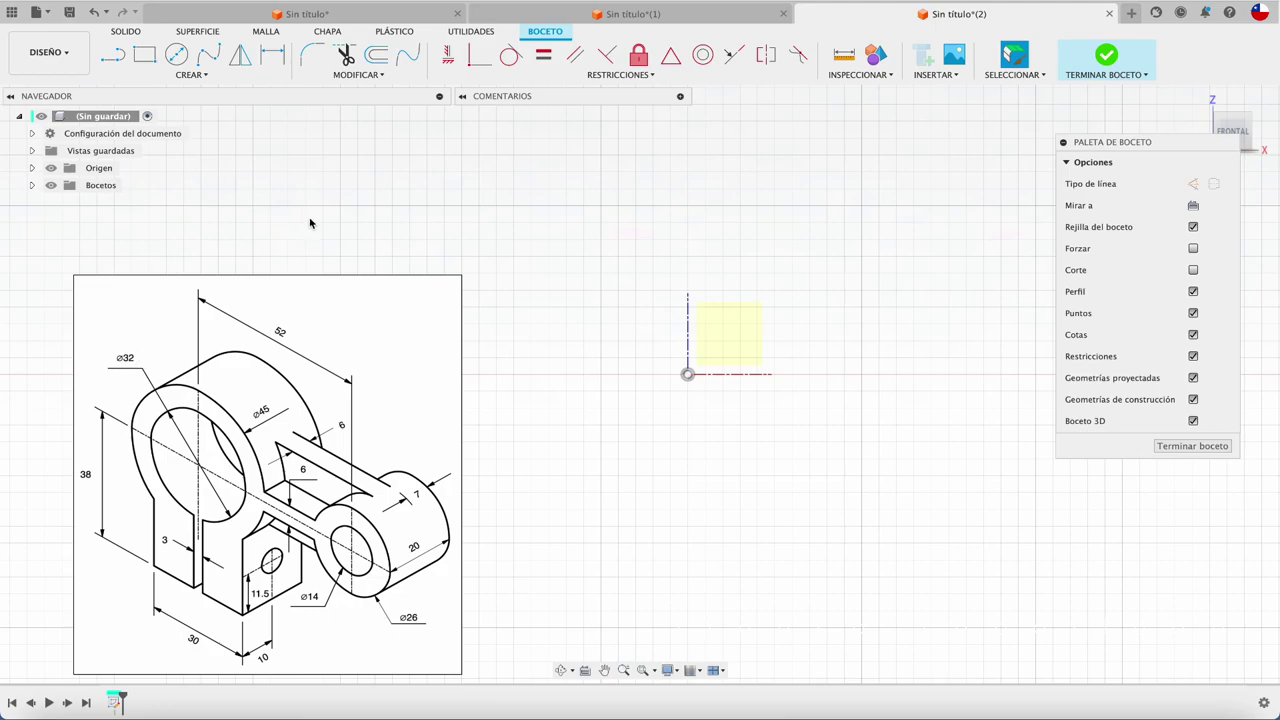
key("c")
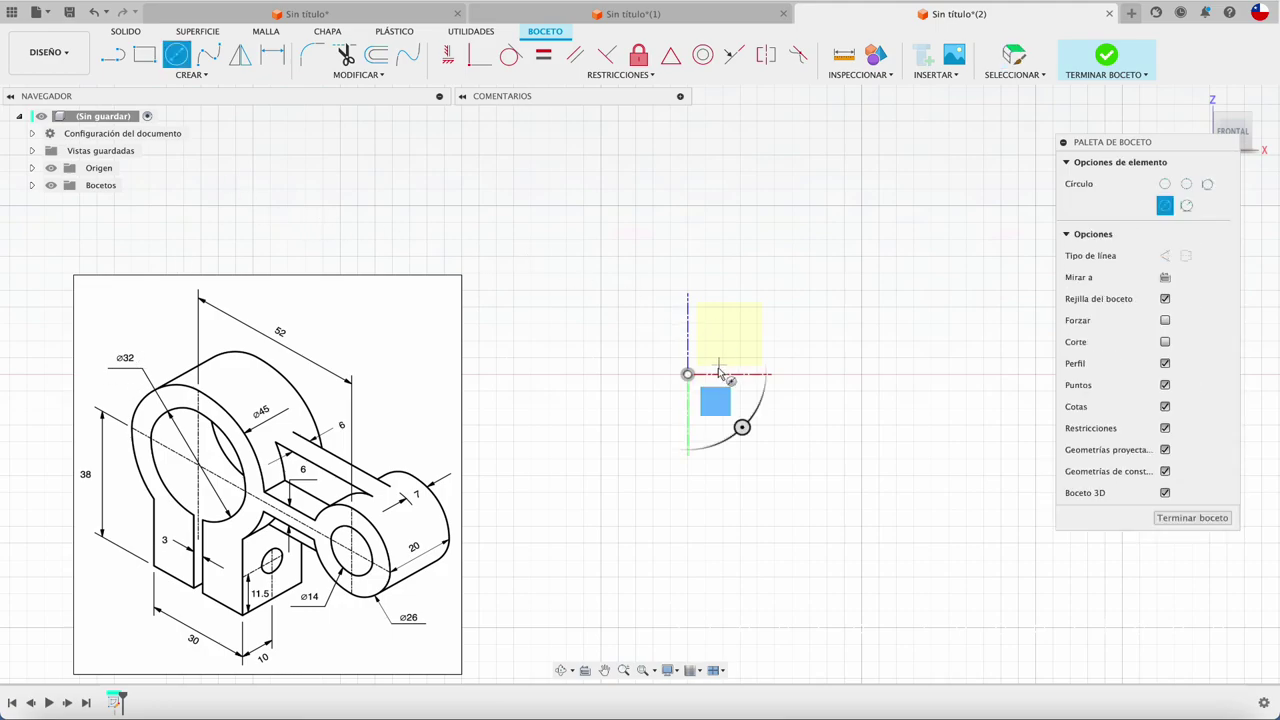
left_click(687, 375)
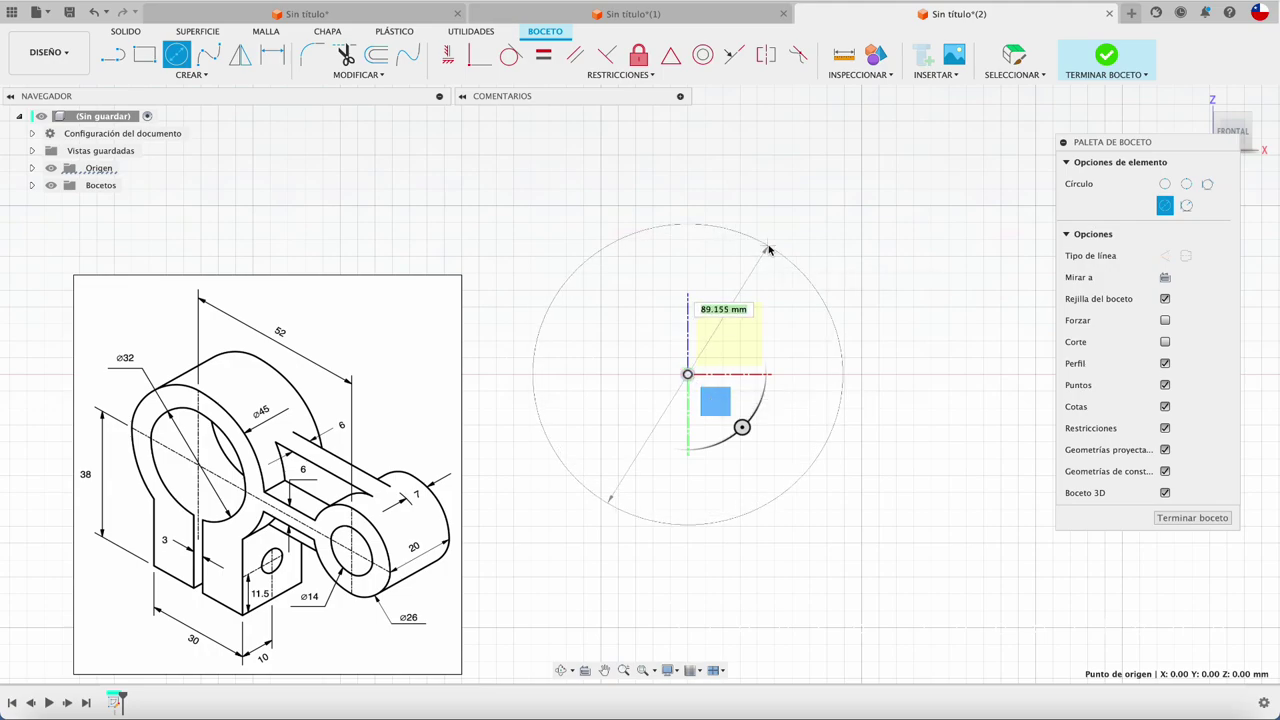
type("32")
key("Return")
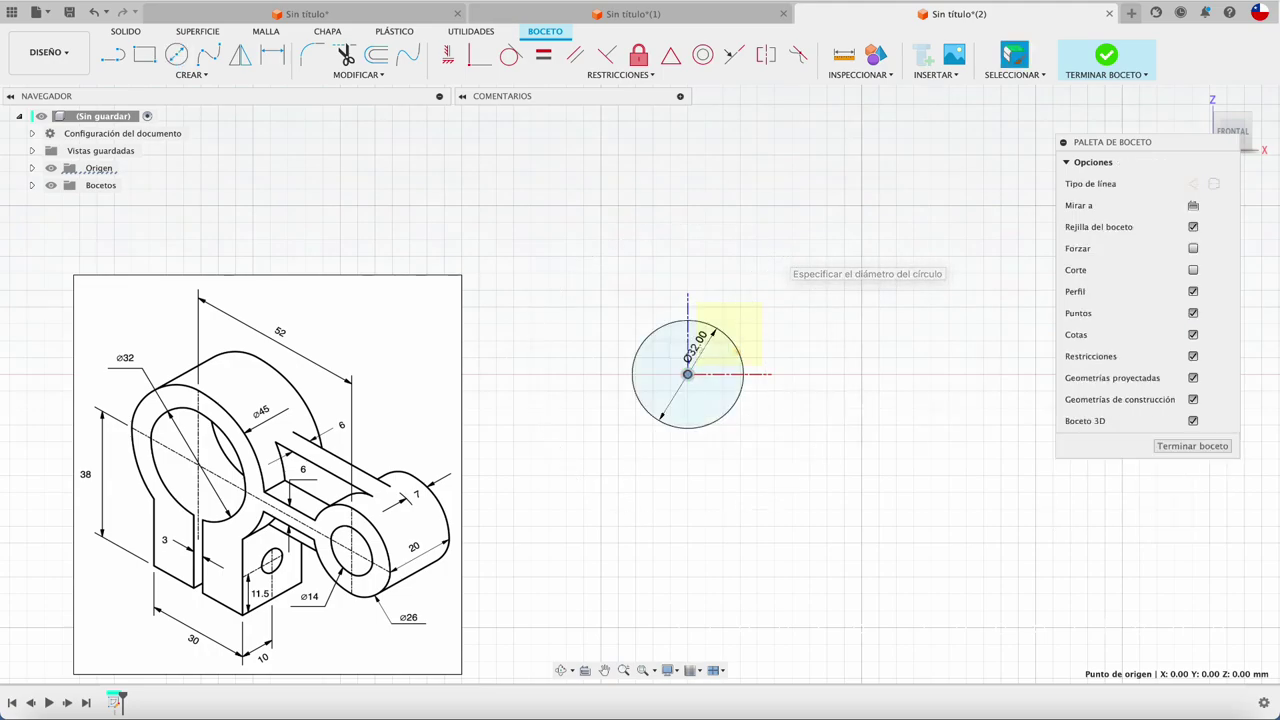
scroll(634, 373, "up", 2)
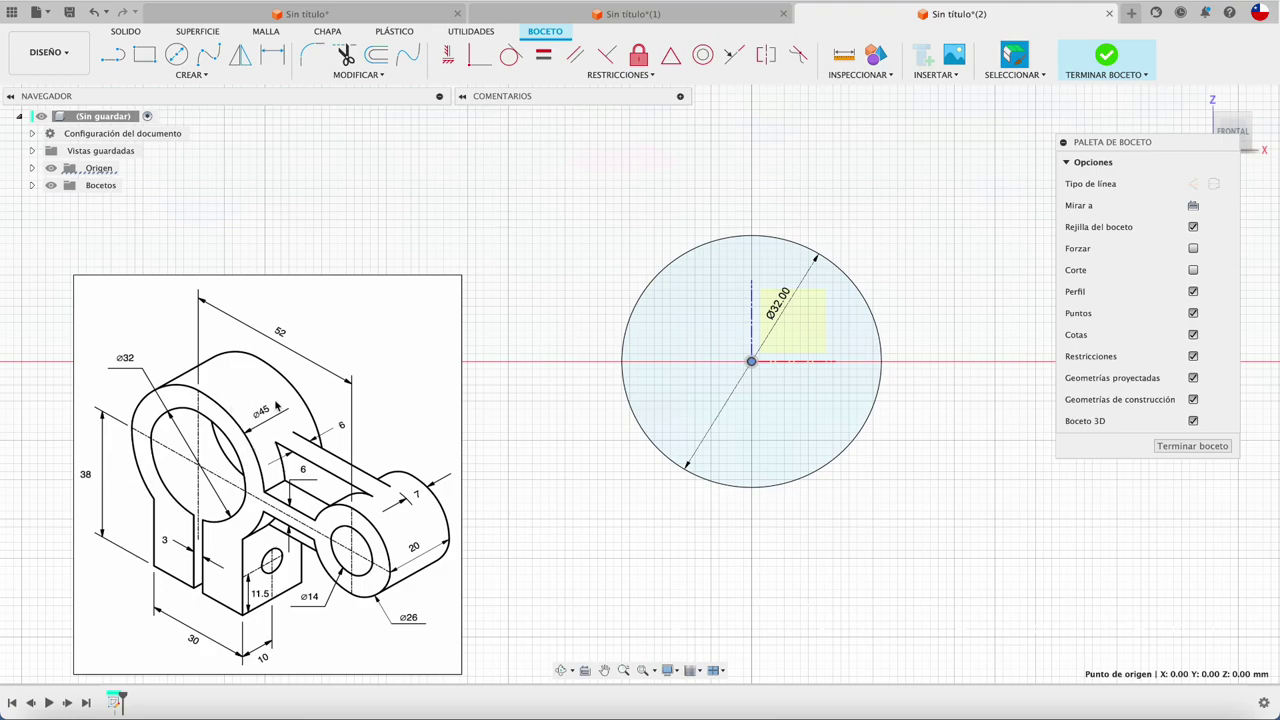
- Add a concentric Ø45 mm circle at the origin
key("c")
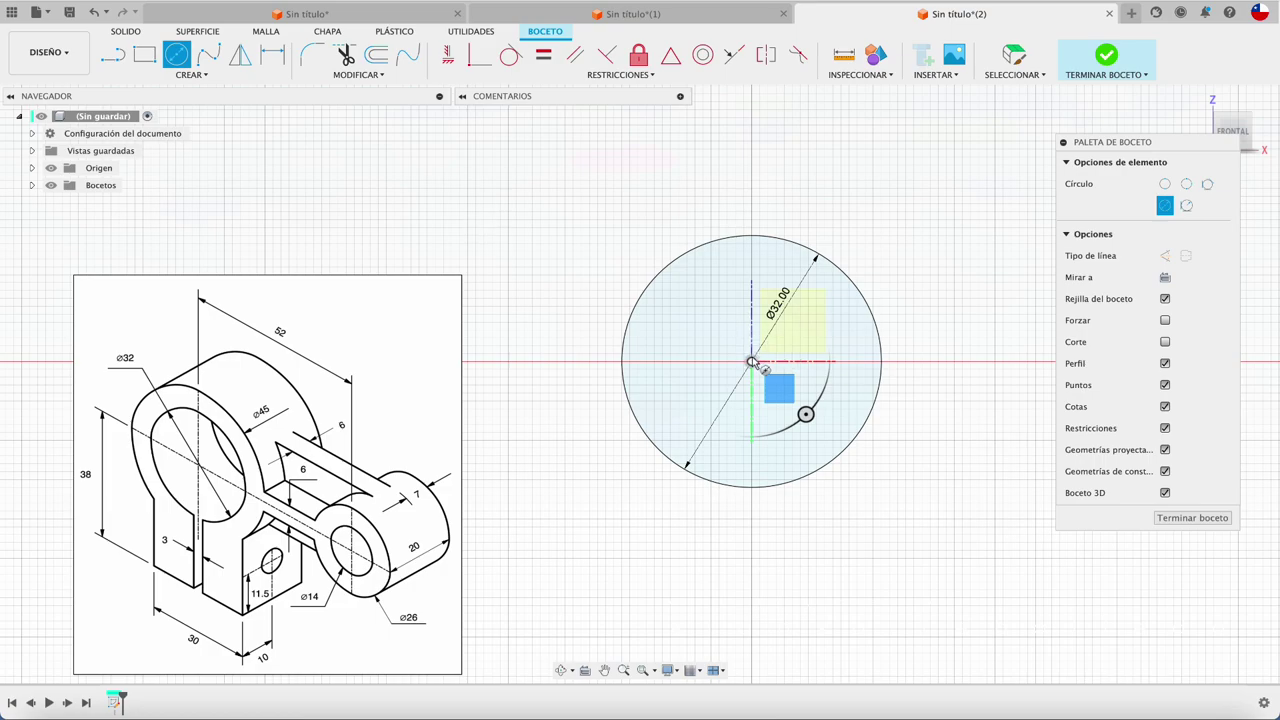
left_click(751, 361)
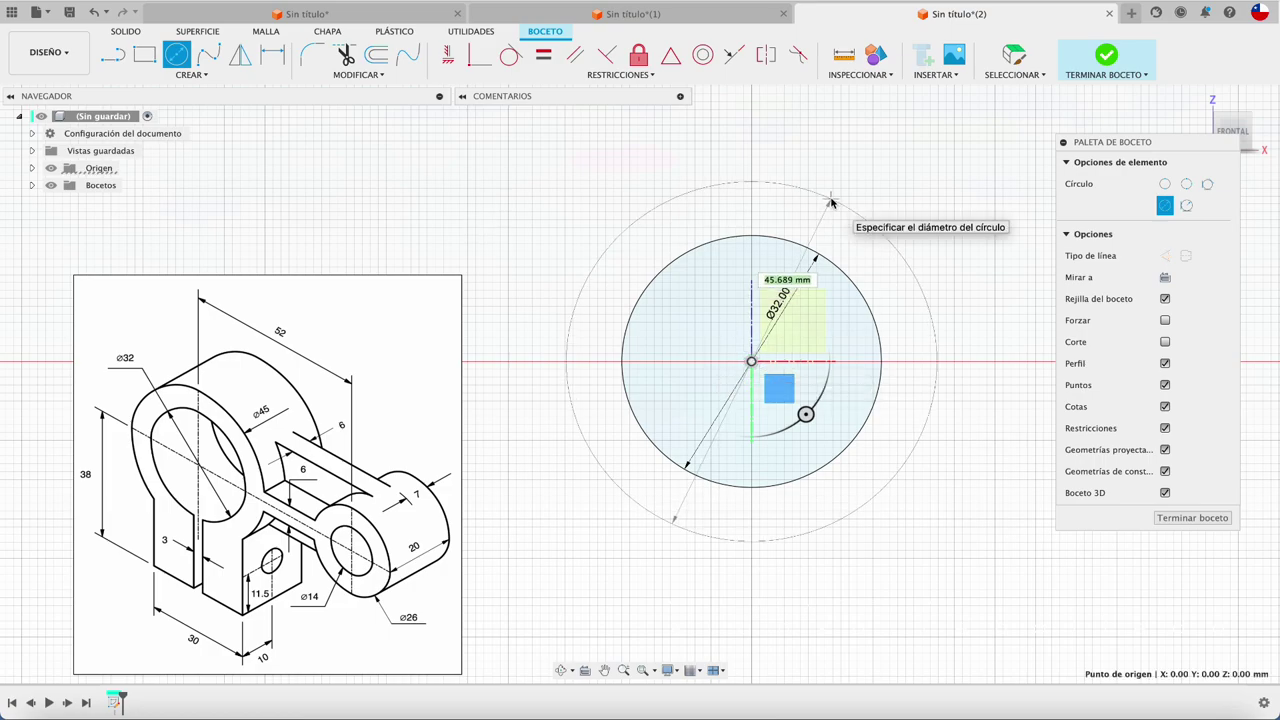
type("45")
key("Return")
key("Escape")
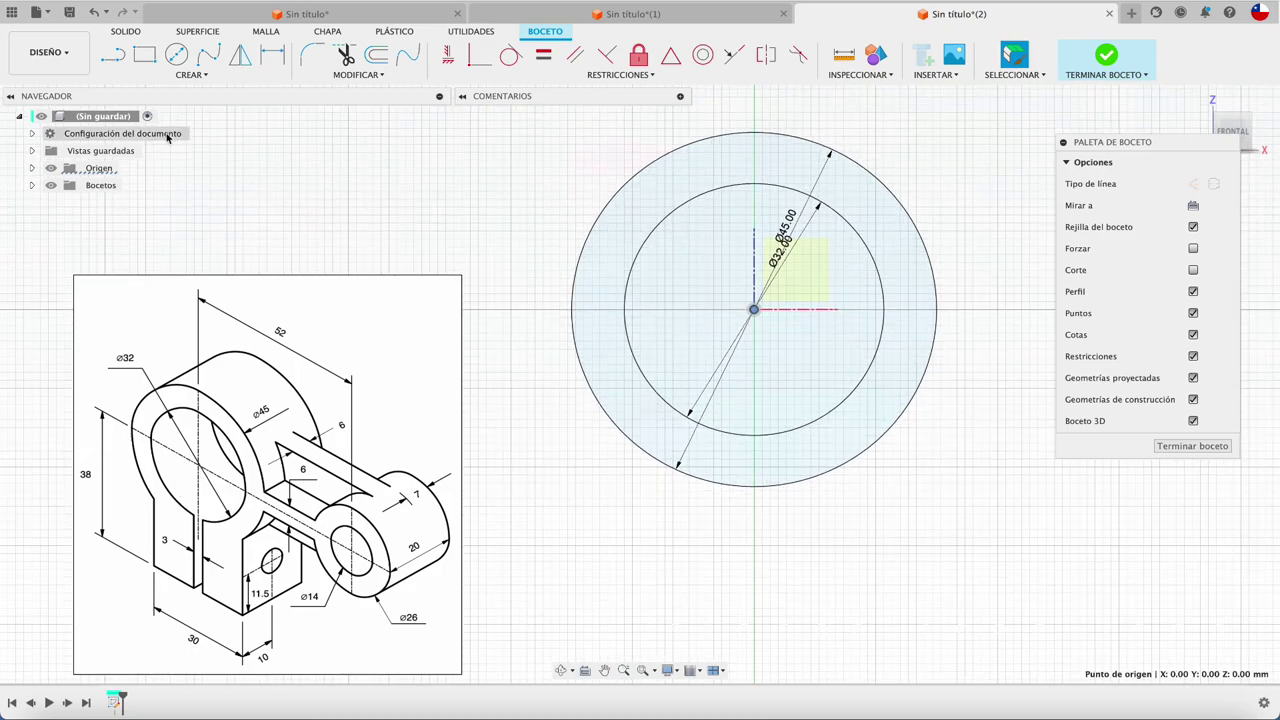
- Draw a vertical line down from the circle centre, dimensioned 38 mm long
left_click(113, 54)
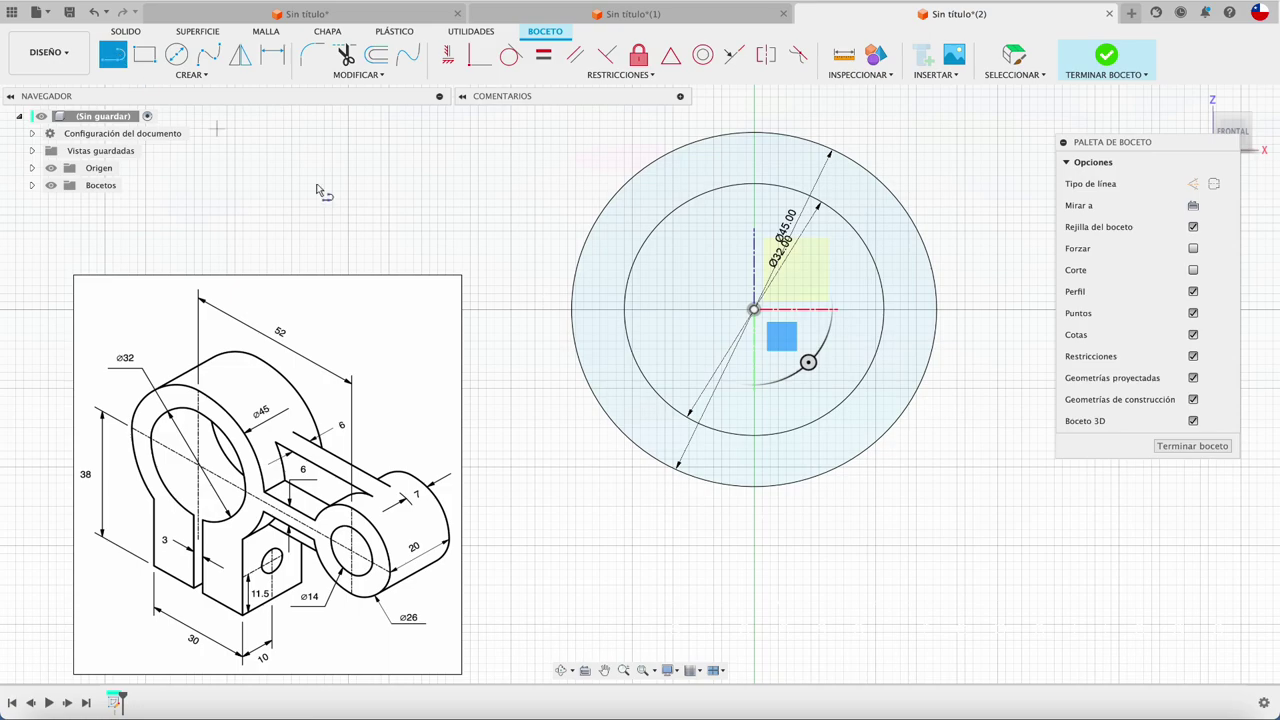
left_click(753, 309)
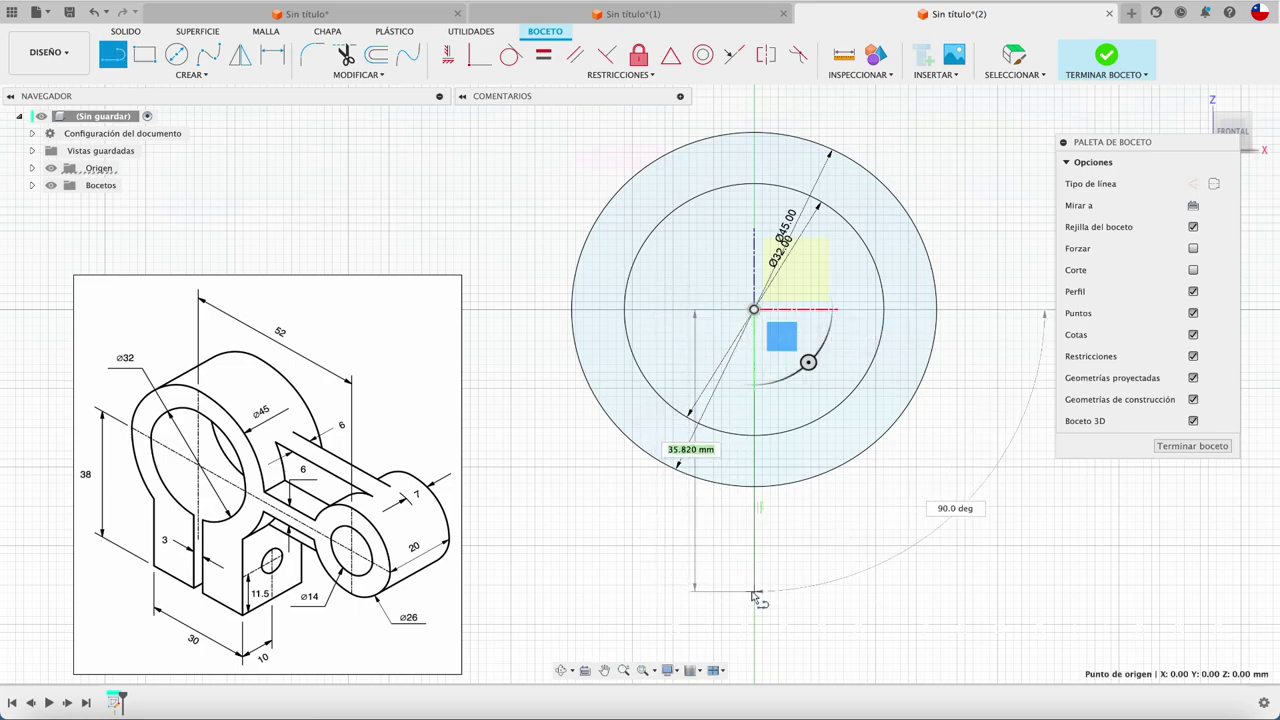
left_click(753, 595)
key("Escape")
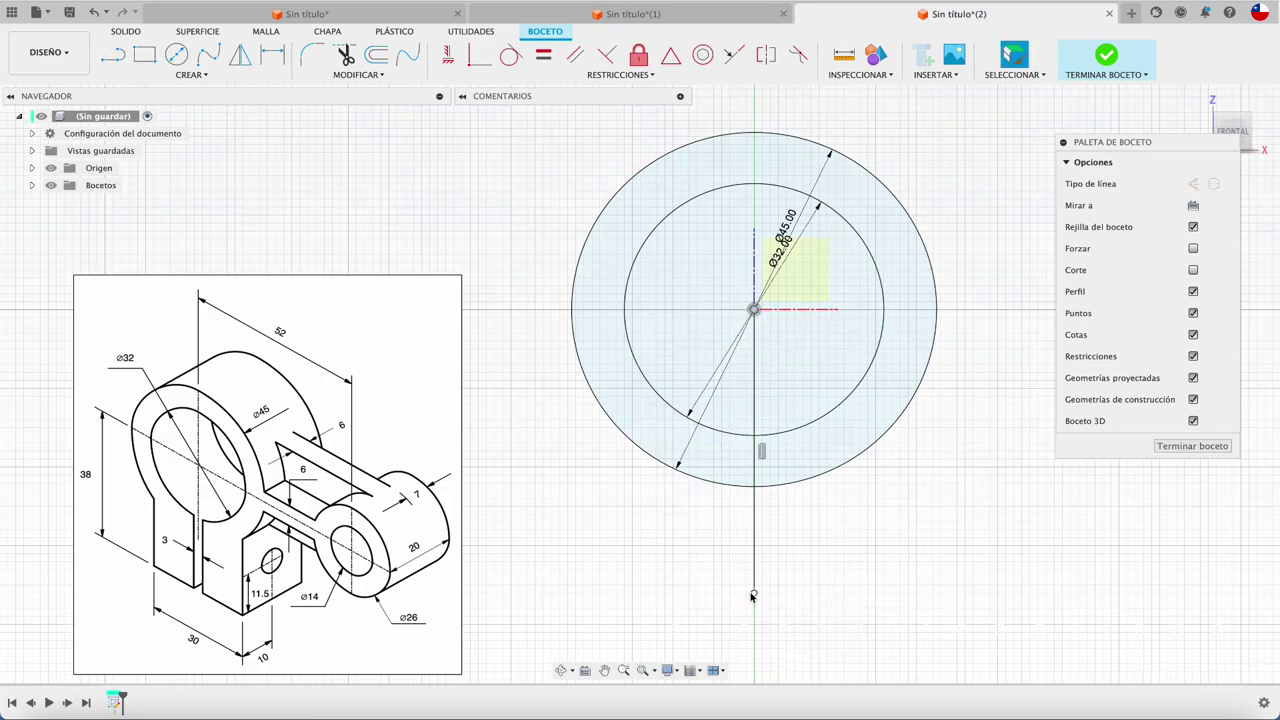
key("d")
left_click(756, 552)
left_click(914, 484)
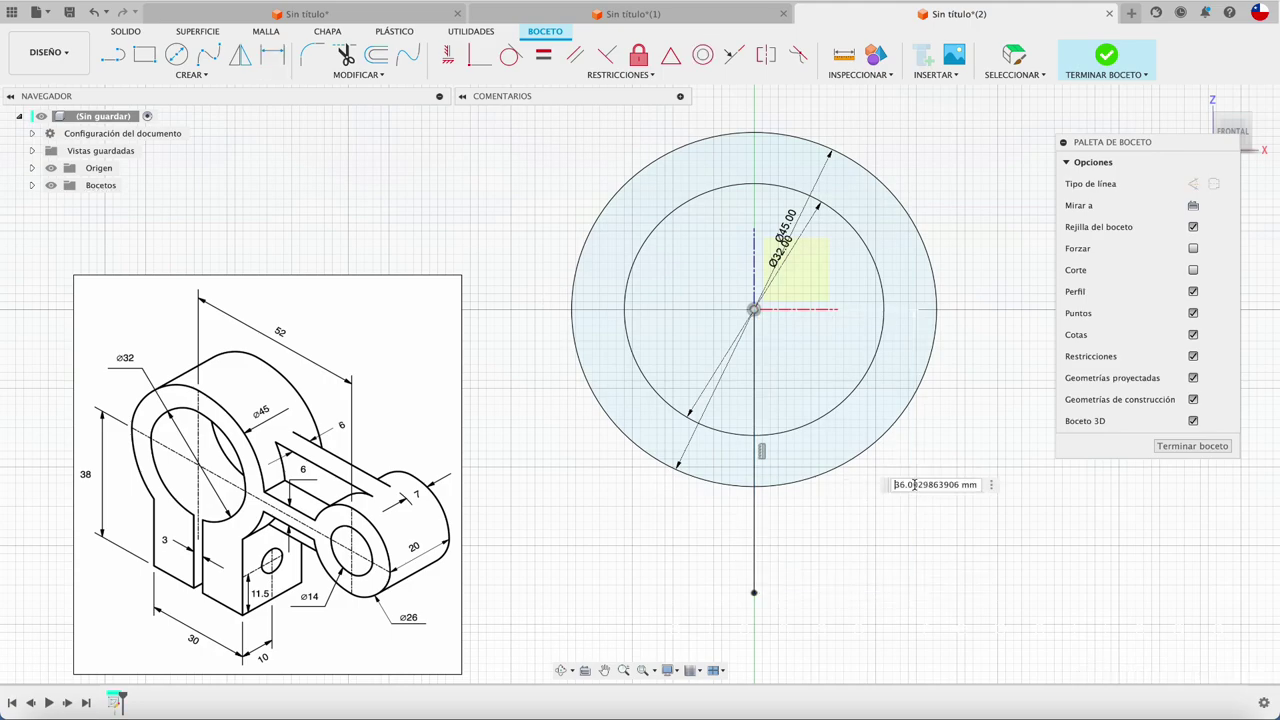
type("38")
key("Return")
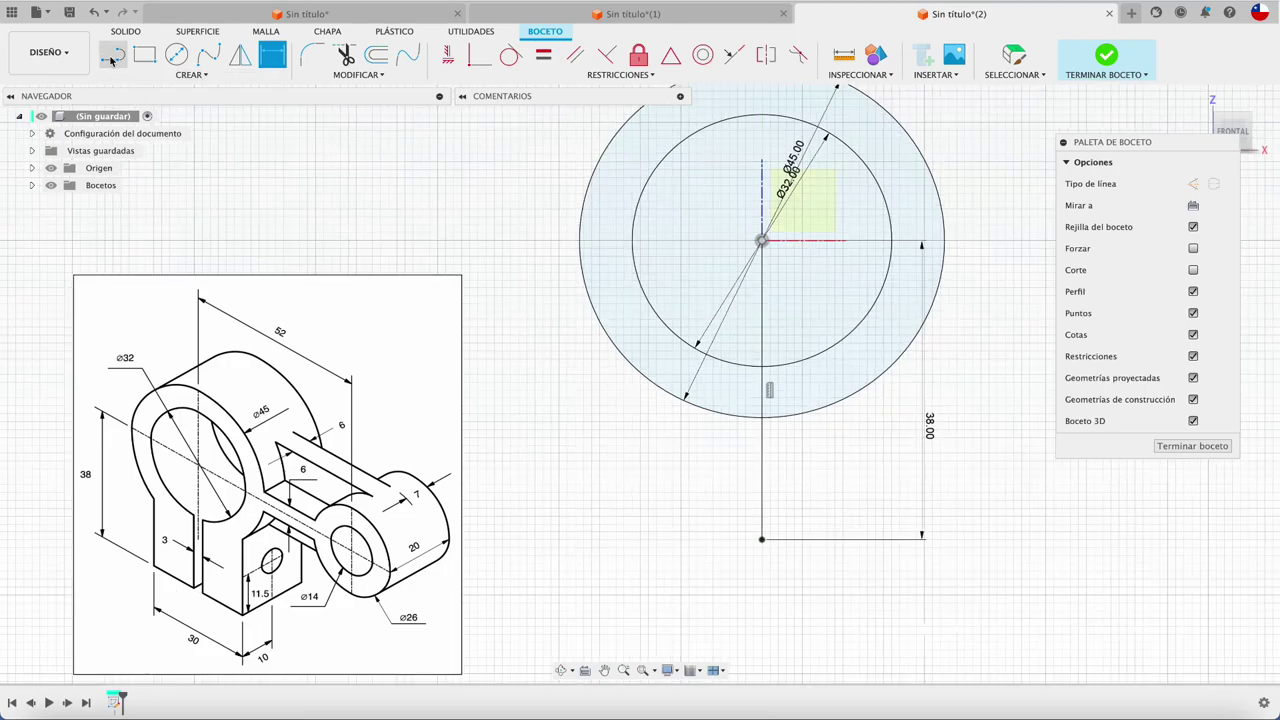
- Draw 15 mm horizontal lines left and right from the vertical line's foot
left_click(112, 58)
left_click(762, 540)
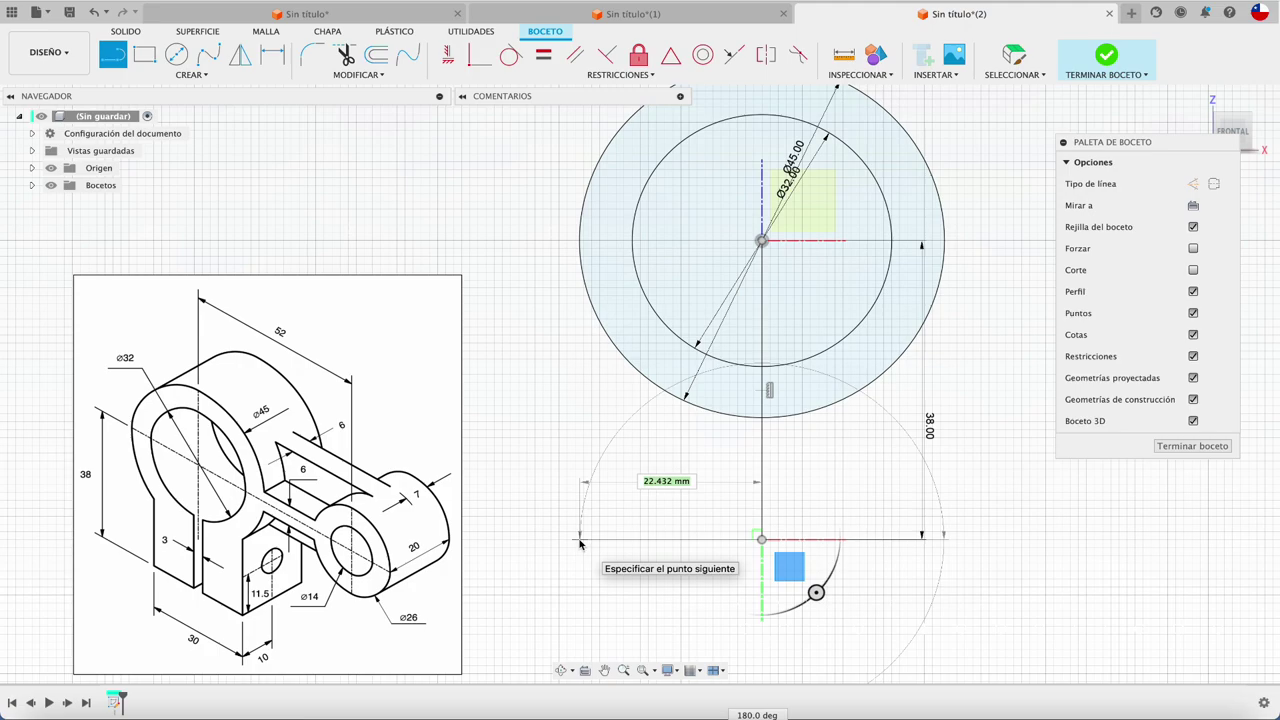
type("15")
key("Return")
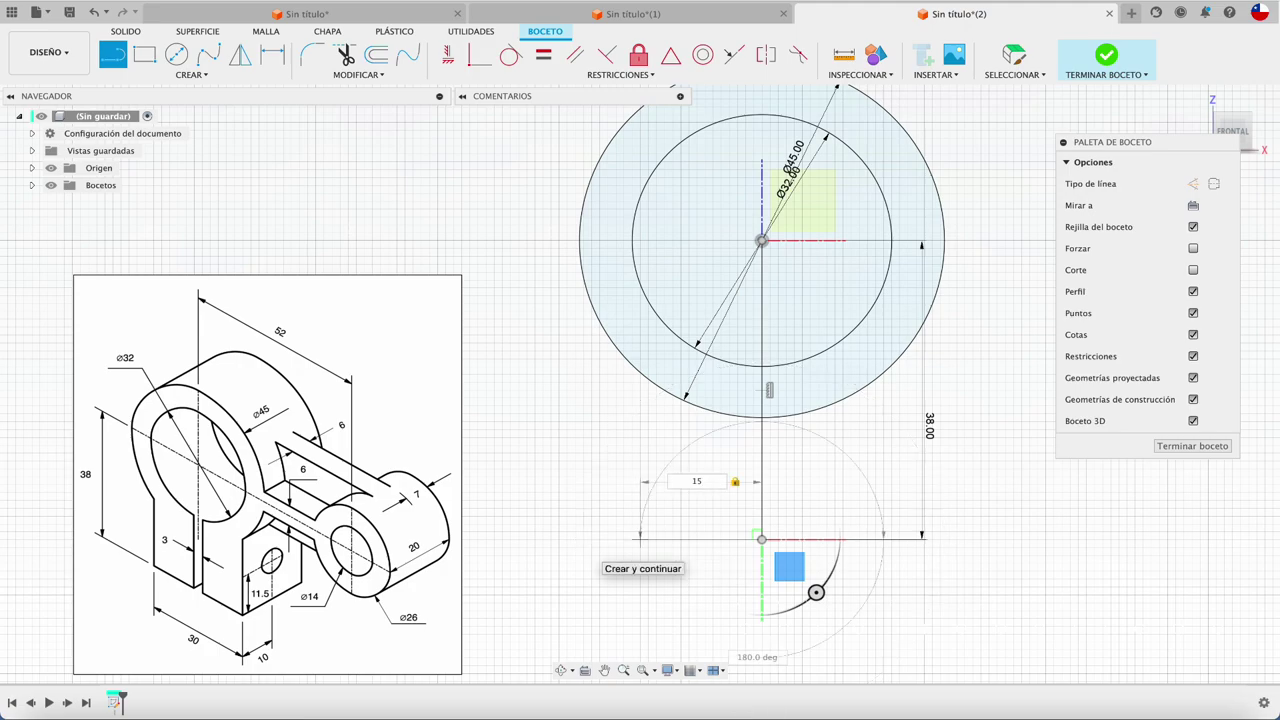
key("Escape")
key("l")
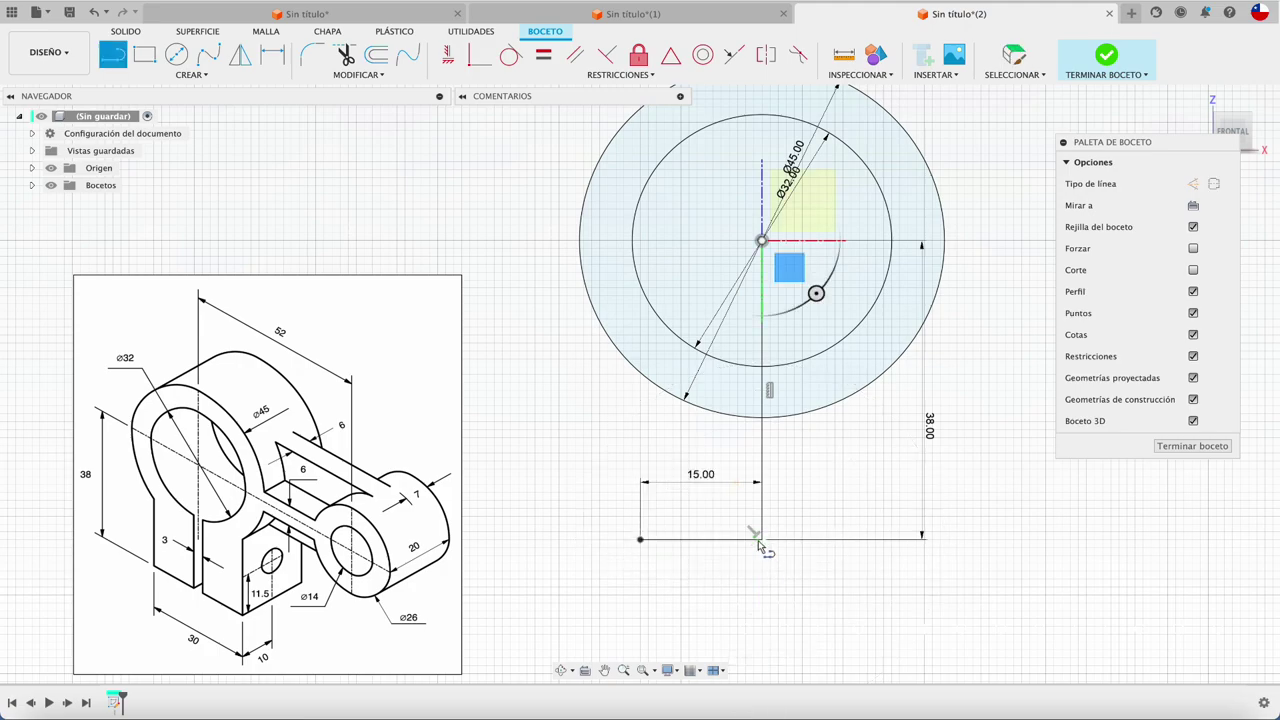
left_click(762, 540)
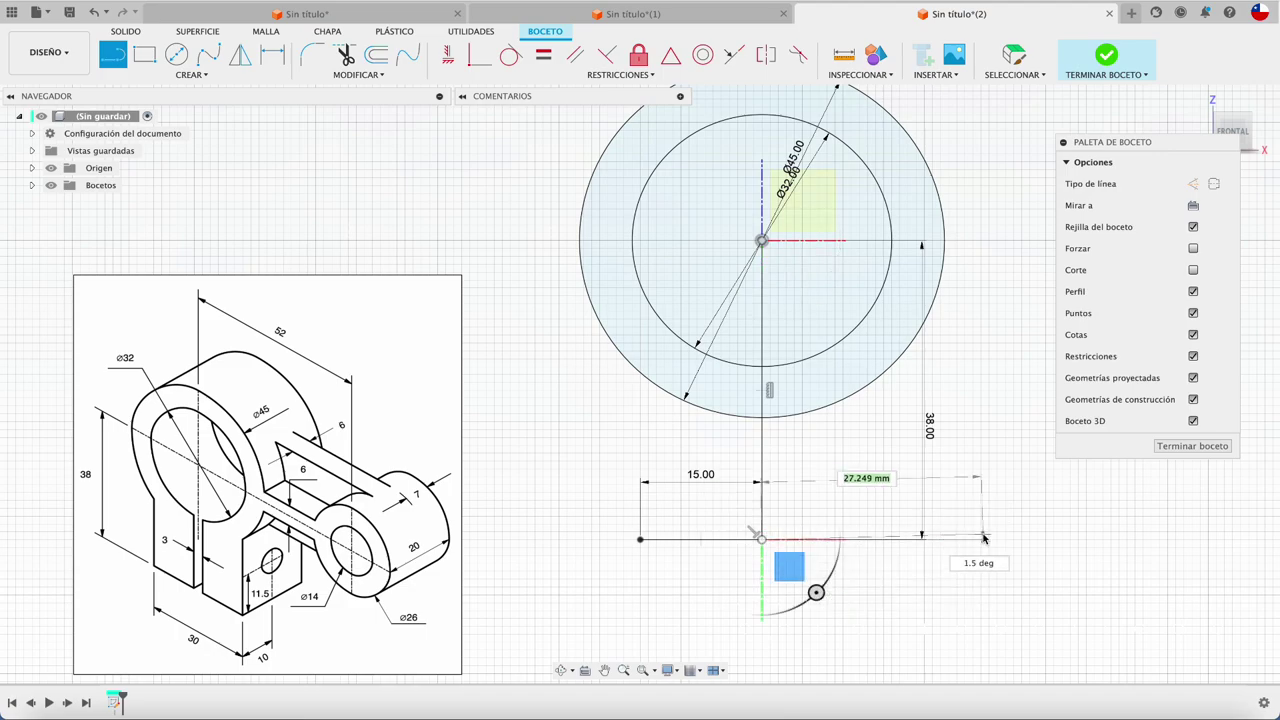
type("15")
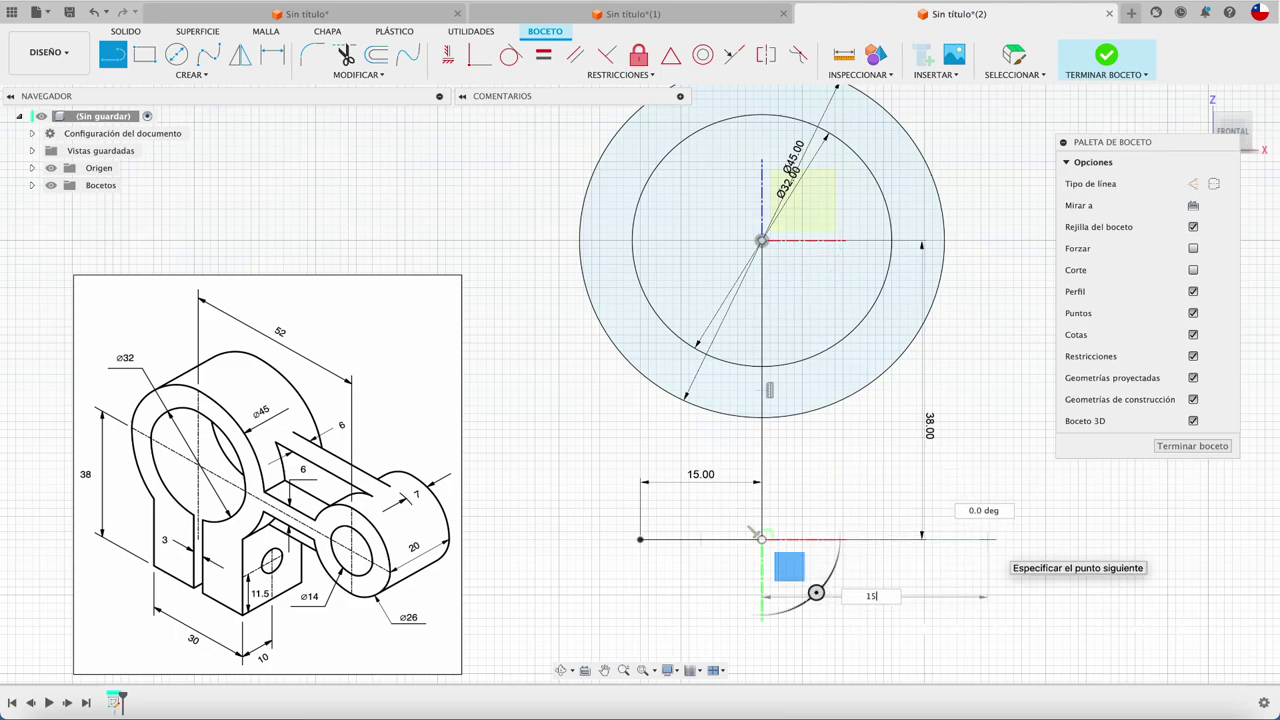
key("Return")
key("Escape")
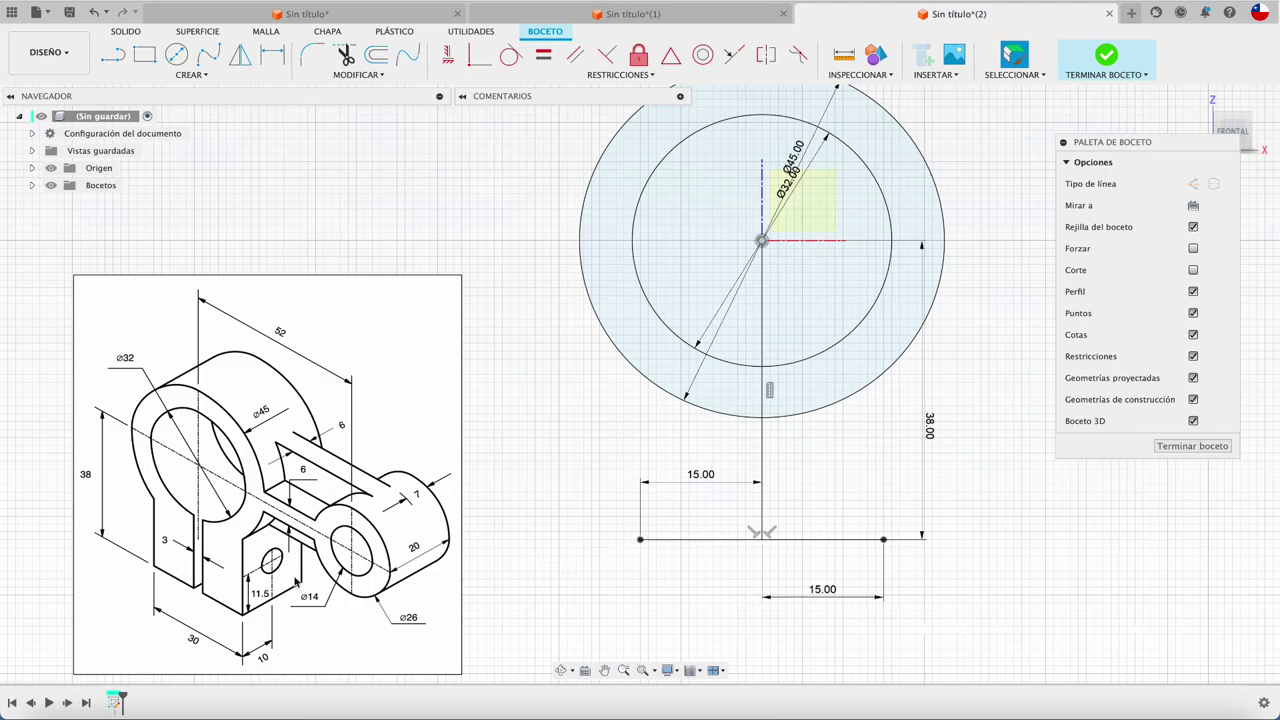
- Draw vertical sides from both base-line ends up to the Ø45 circle
key("l")
left_click(640, 541)
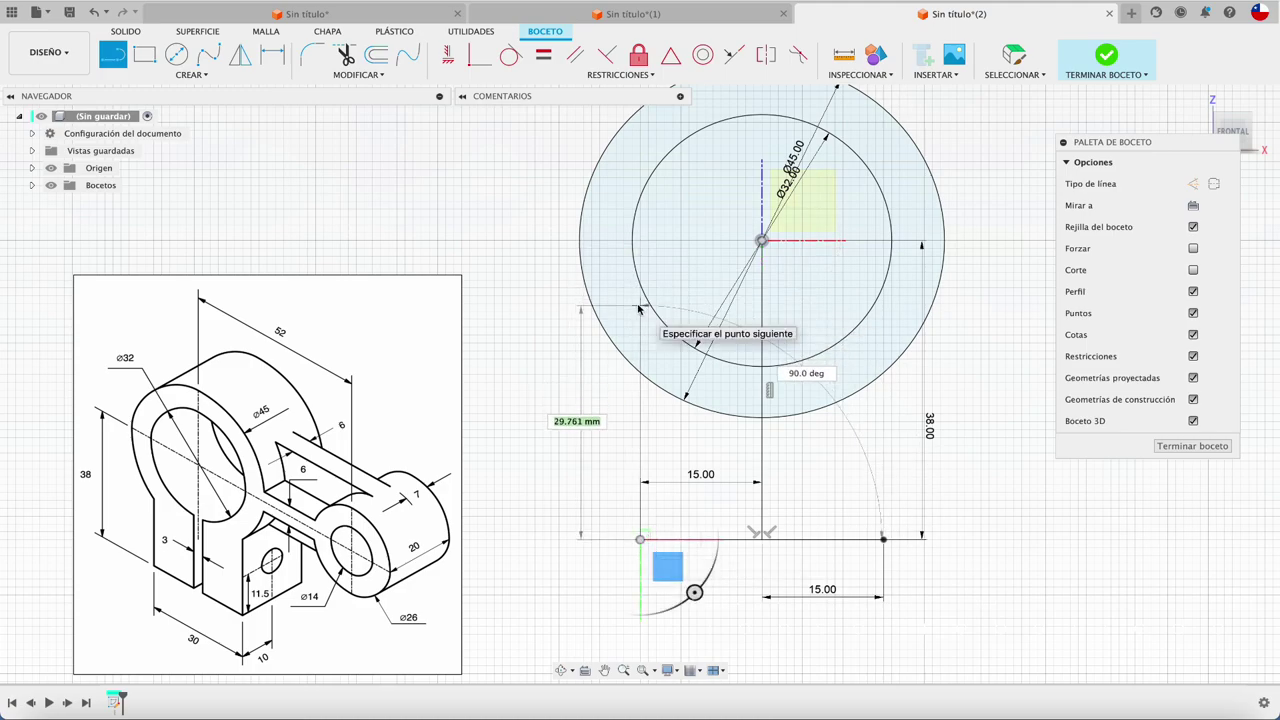
left_click(640, 307)
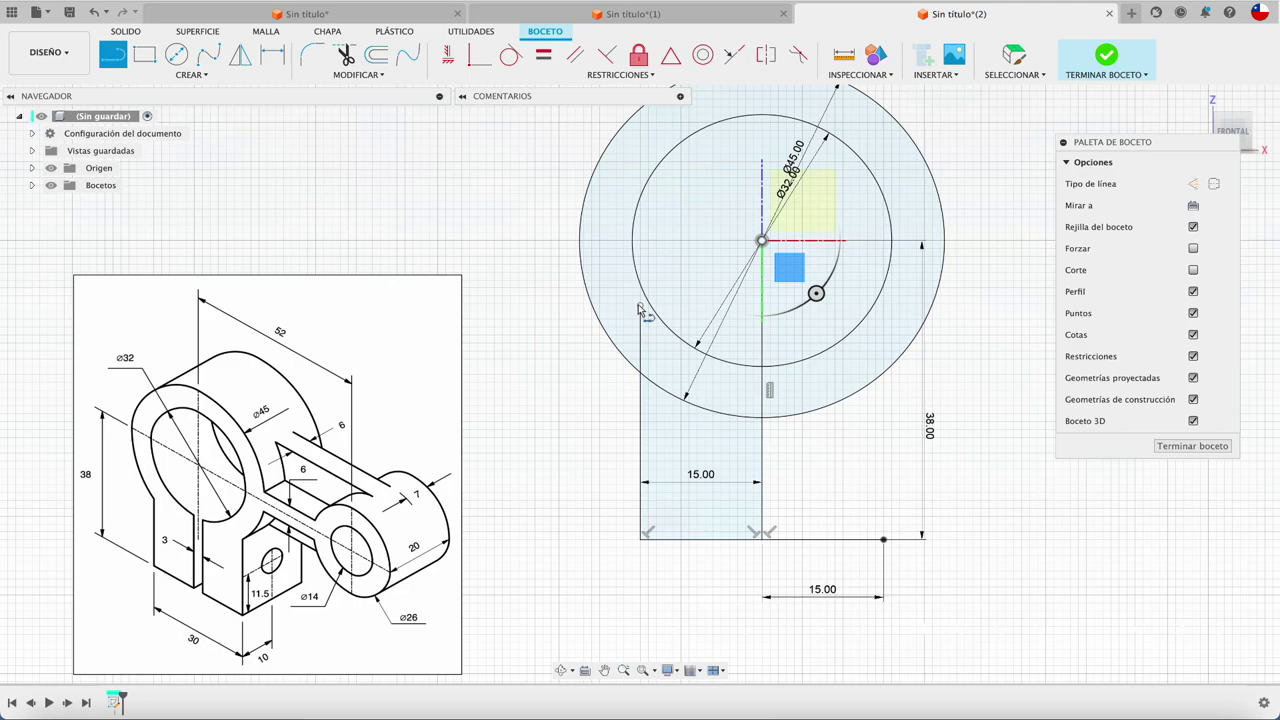
left_click(884, 540)
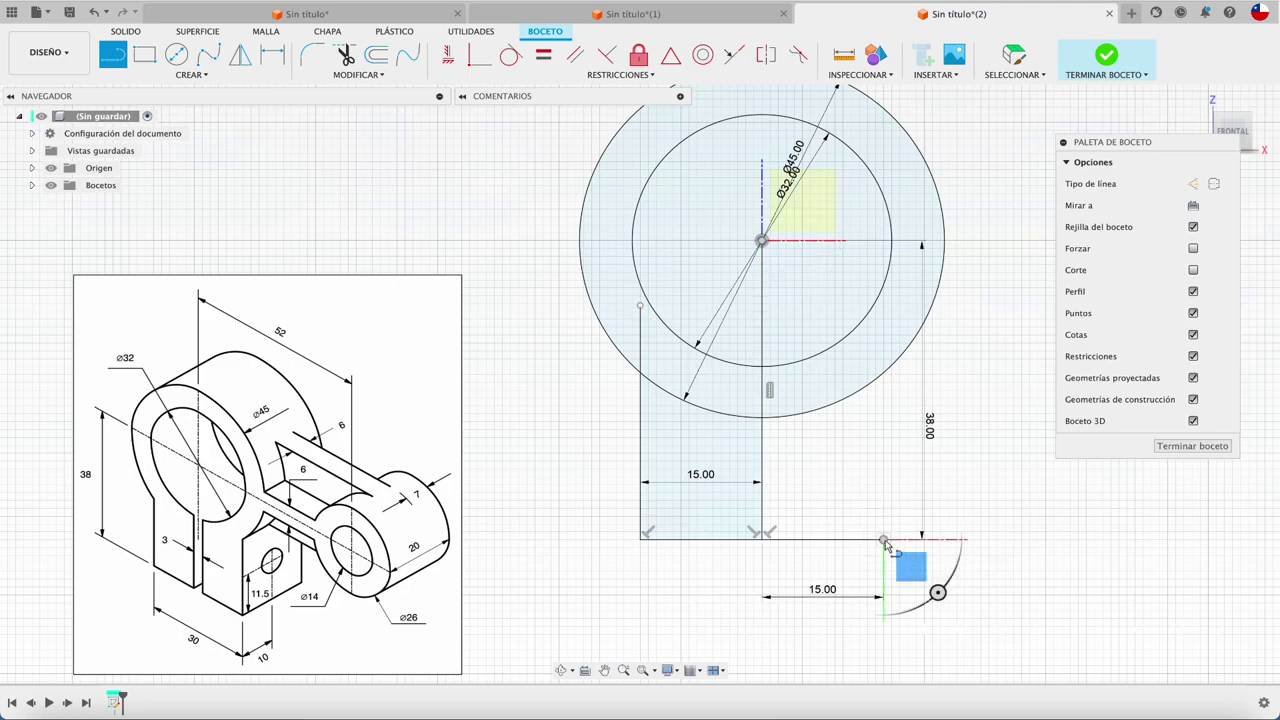
left_click(884, 352)
key("Escape")
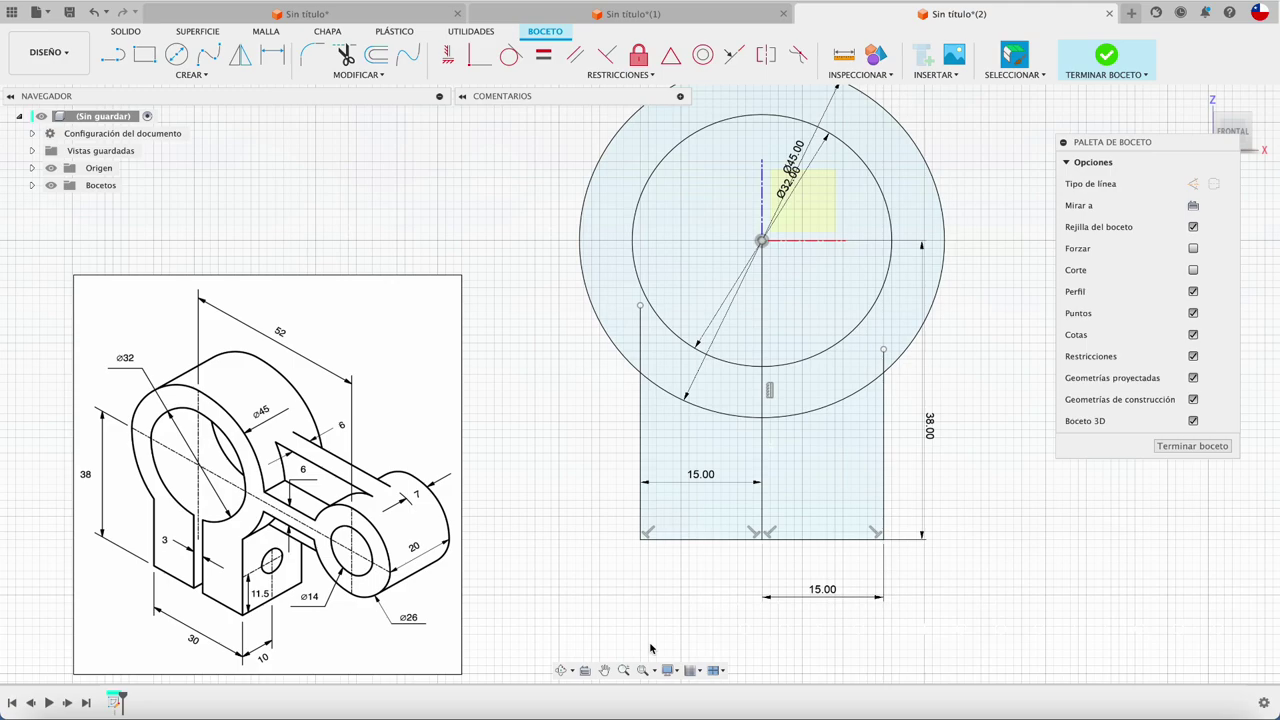
- Trim away the Ø45 circle's lower arc between the block sides
key("t")
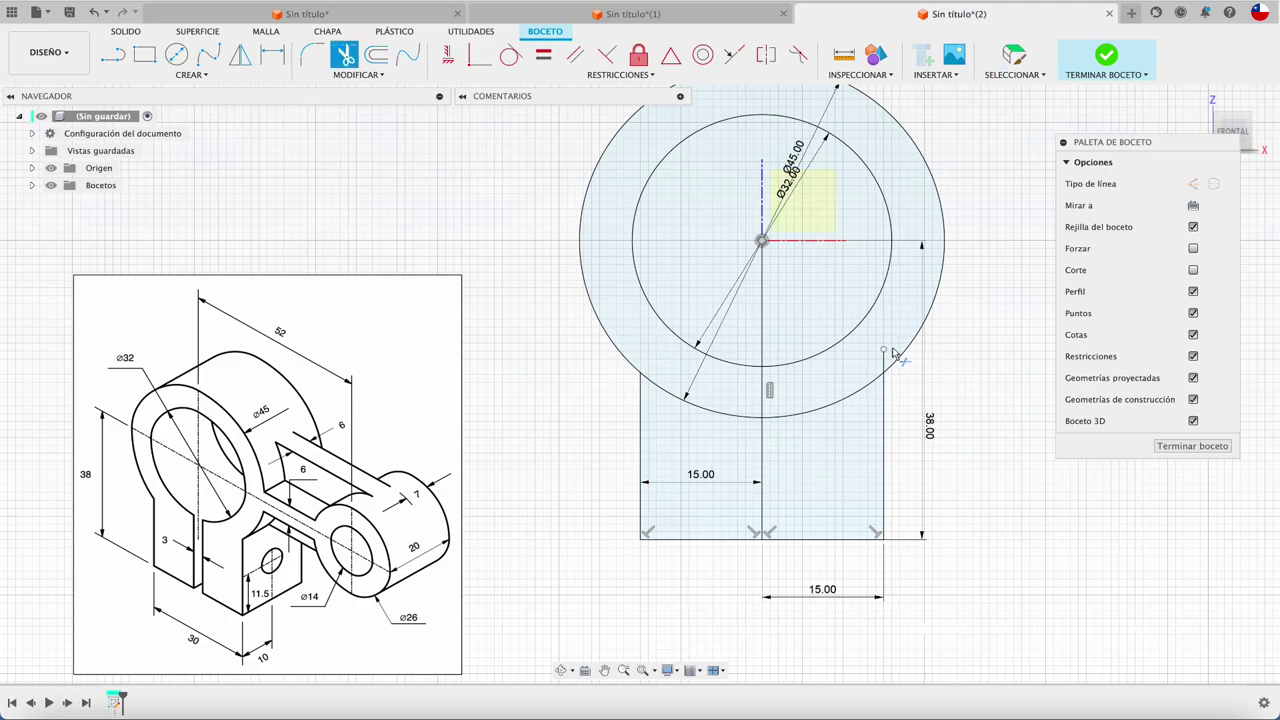
left_click(850, 404)
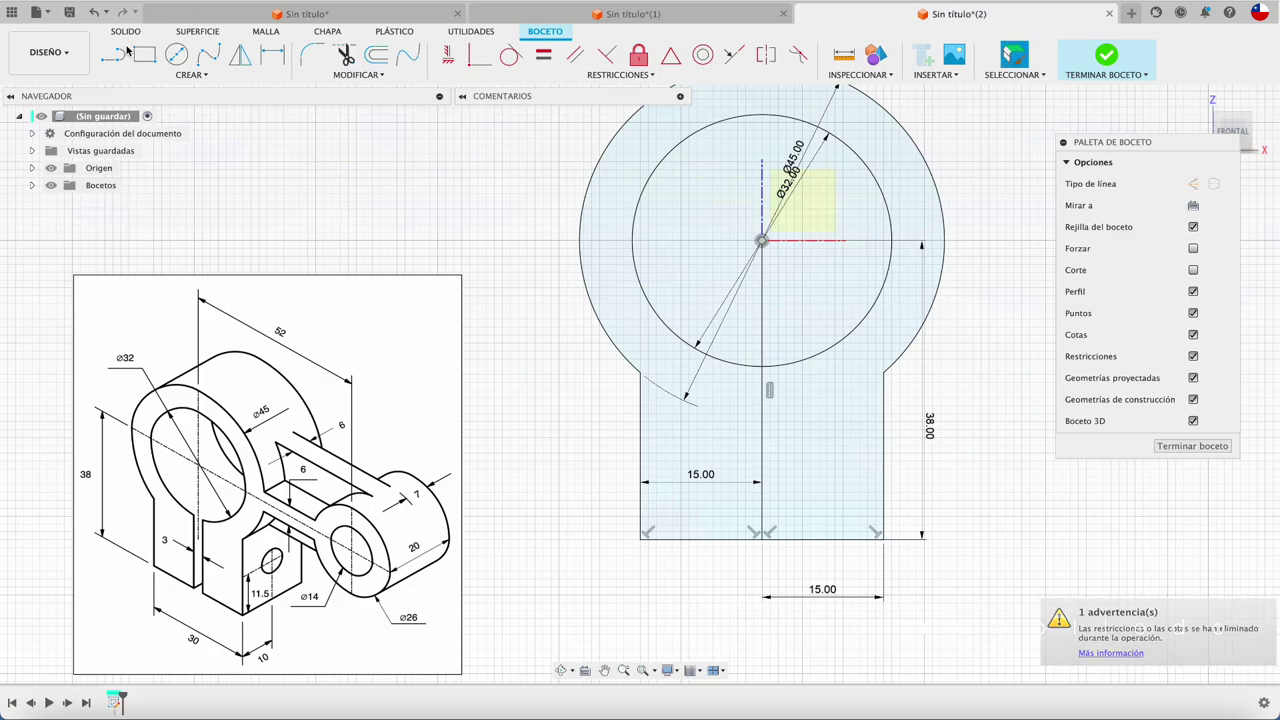
key("l")
scroll(850, 482, "up", 1)
scroll(850, 482, "up", 2)
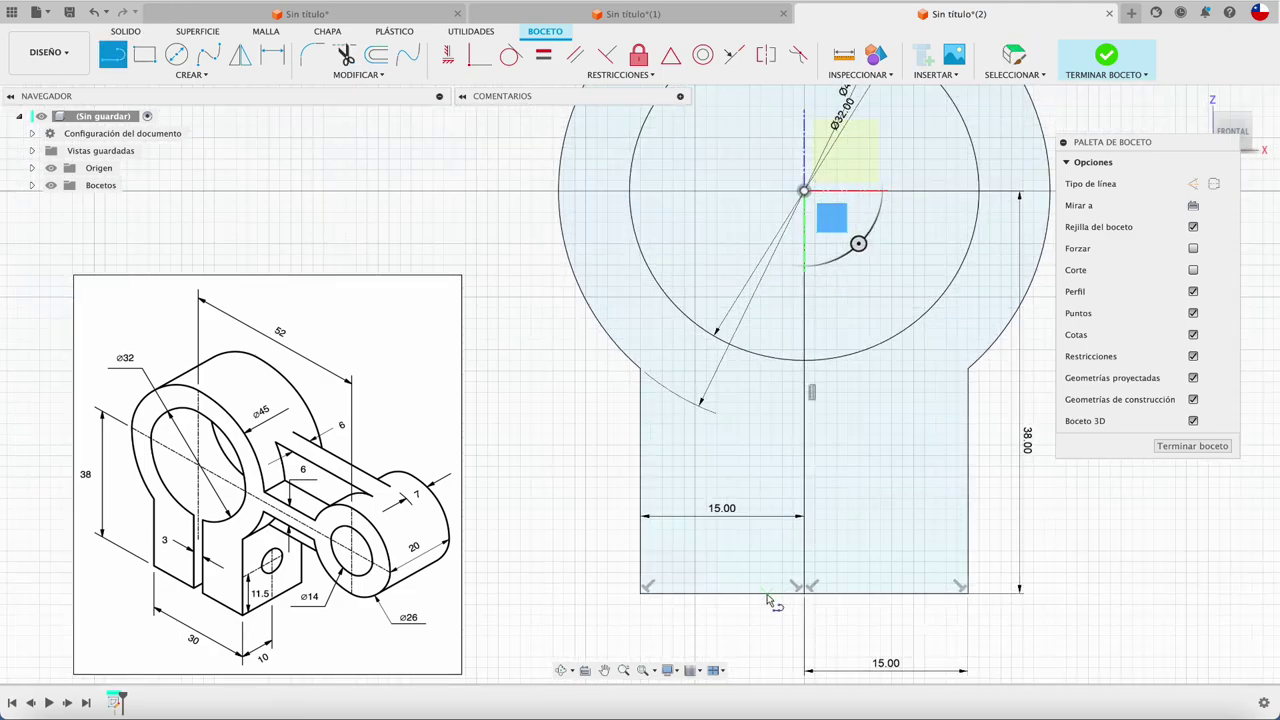
- Draw a vertical slot line through the base, dimensioned 1.50 mm from the centre line
left_click(766, 593)
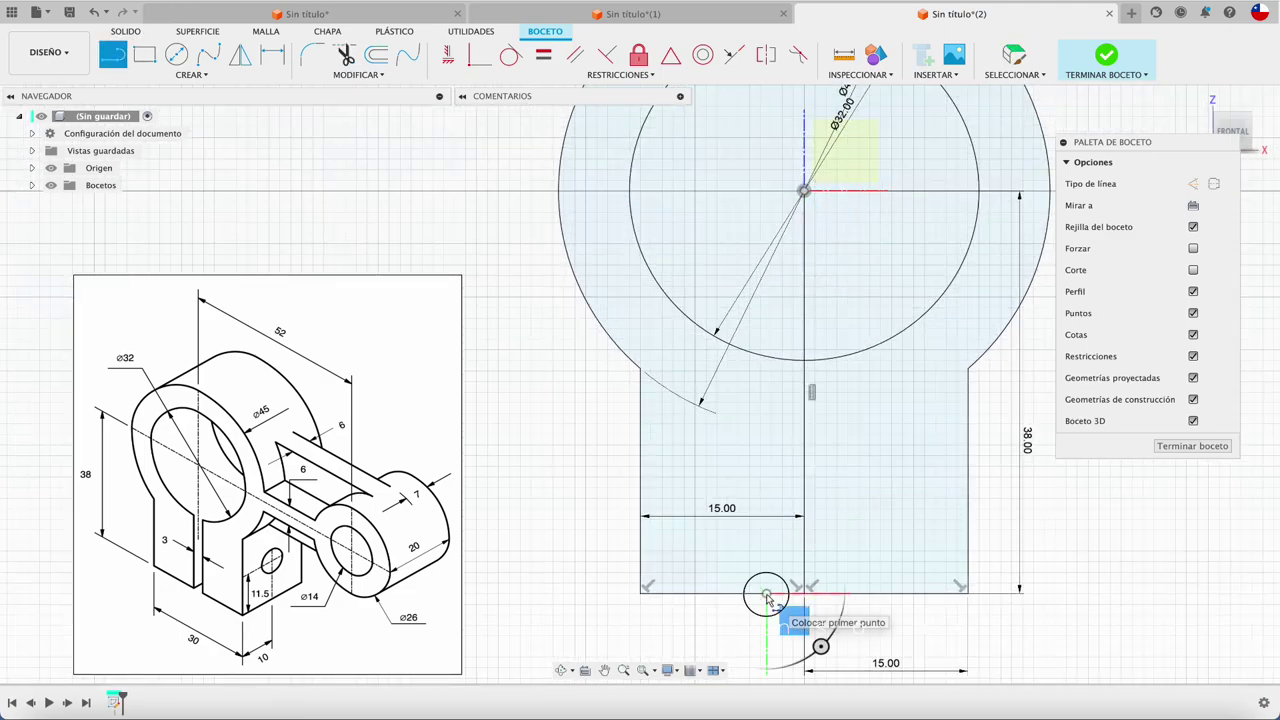
left_click(766, 331)
key("Escape")
key("d")
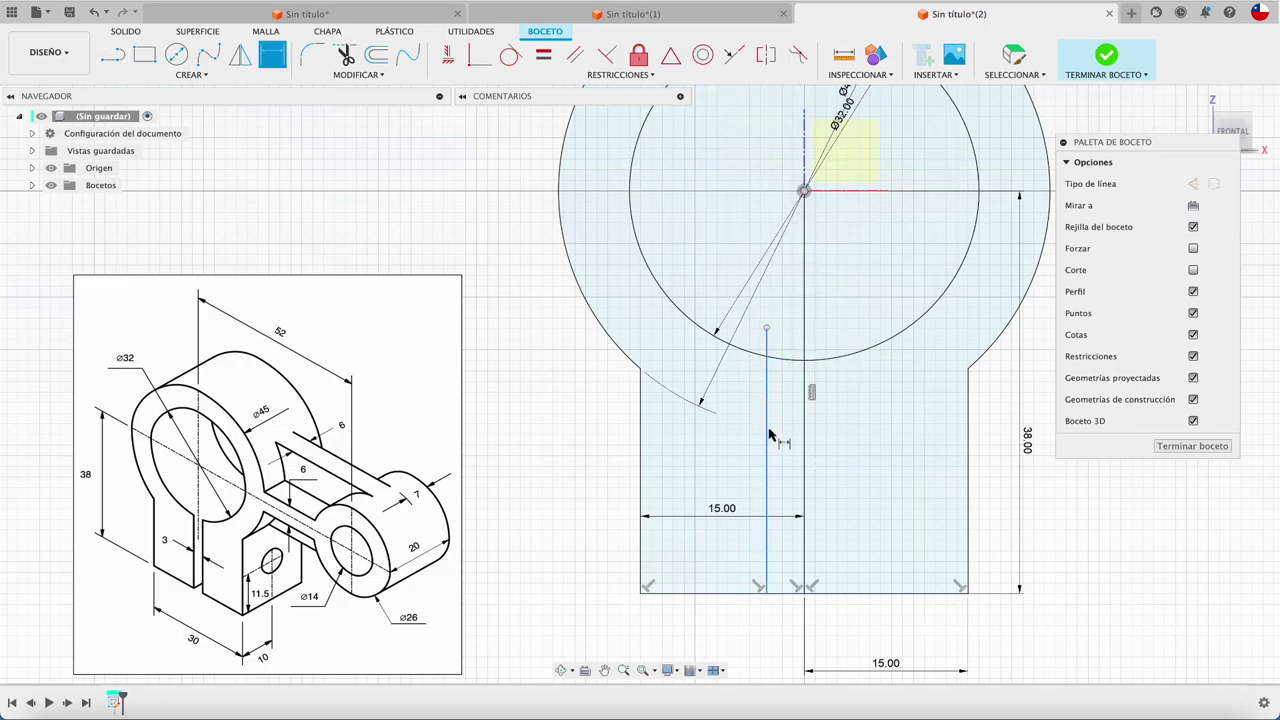
left_click(766, 432)
left_click(804, 438)
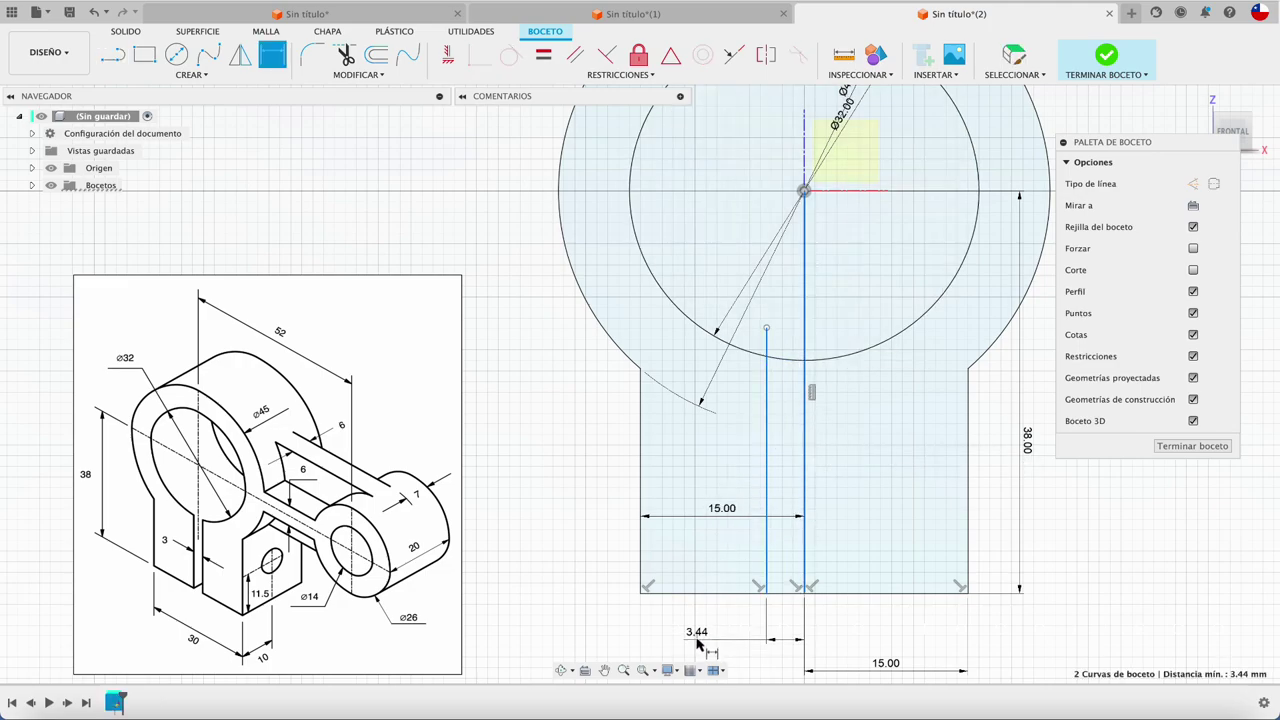
left_click(683, 629)
type("3.4402493231")
key("Return")
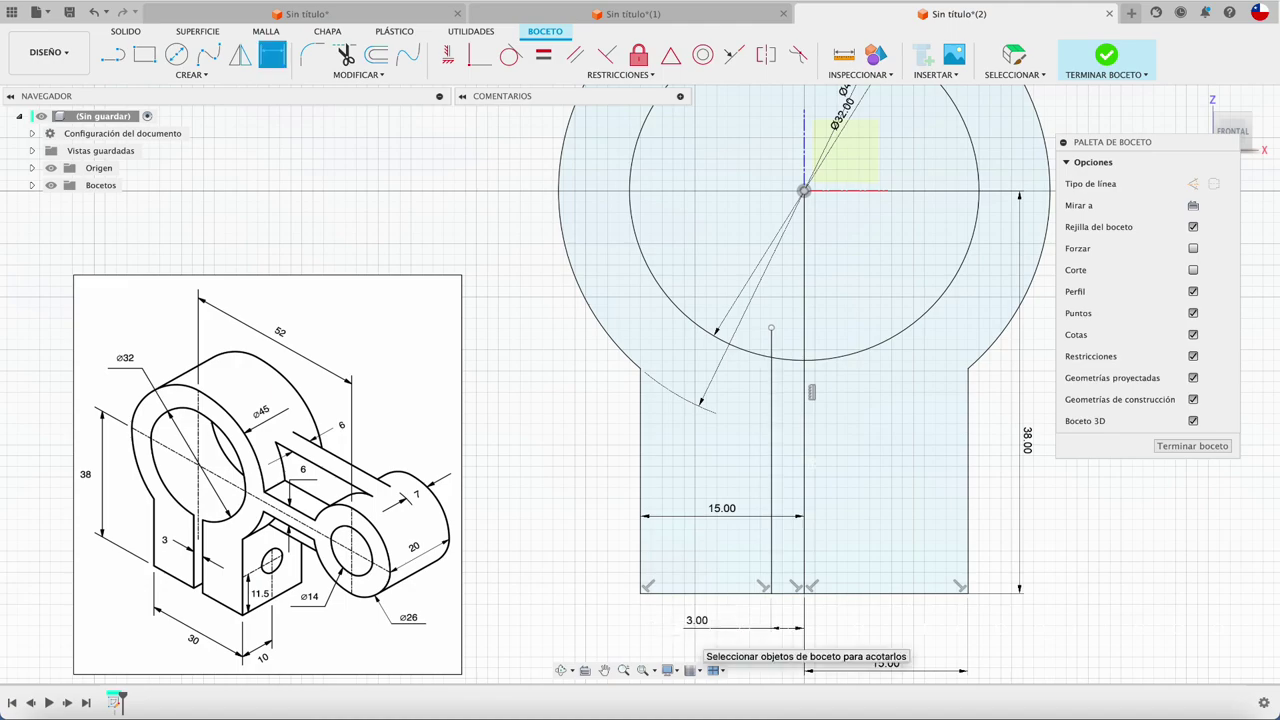
key("Escape")
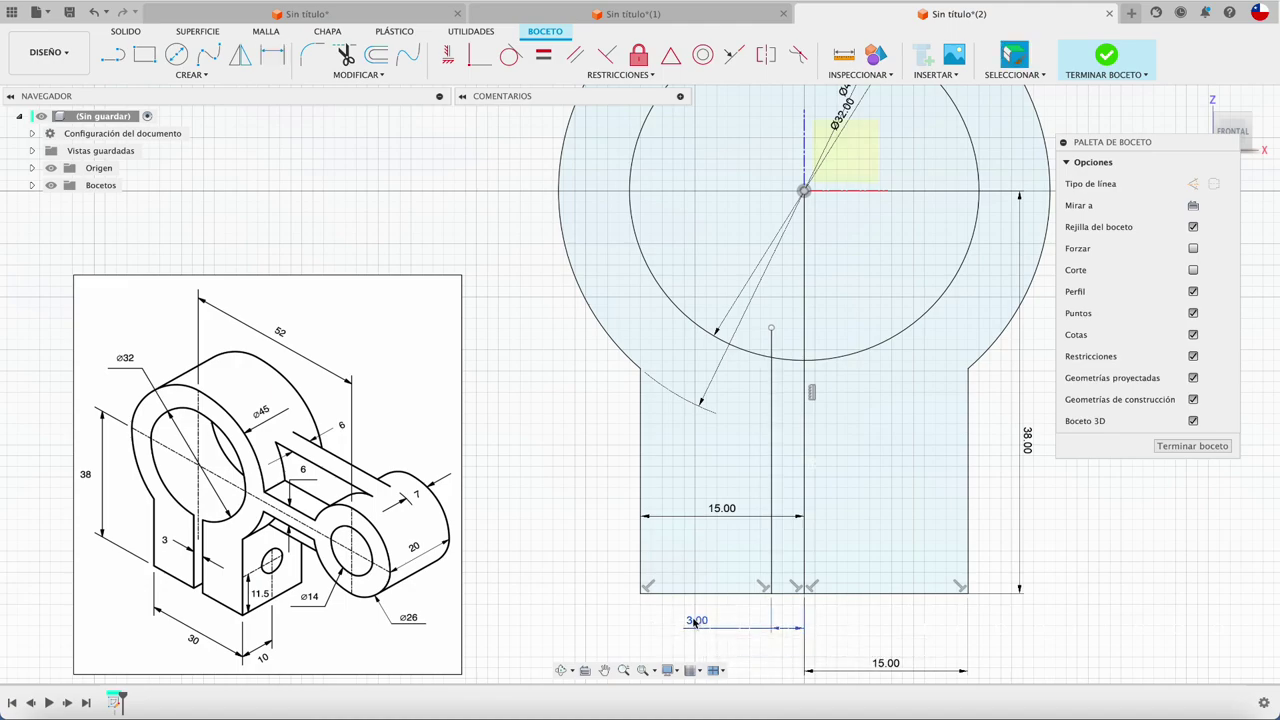
double_click(700, 621)
type("1.5")
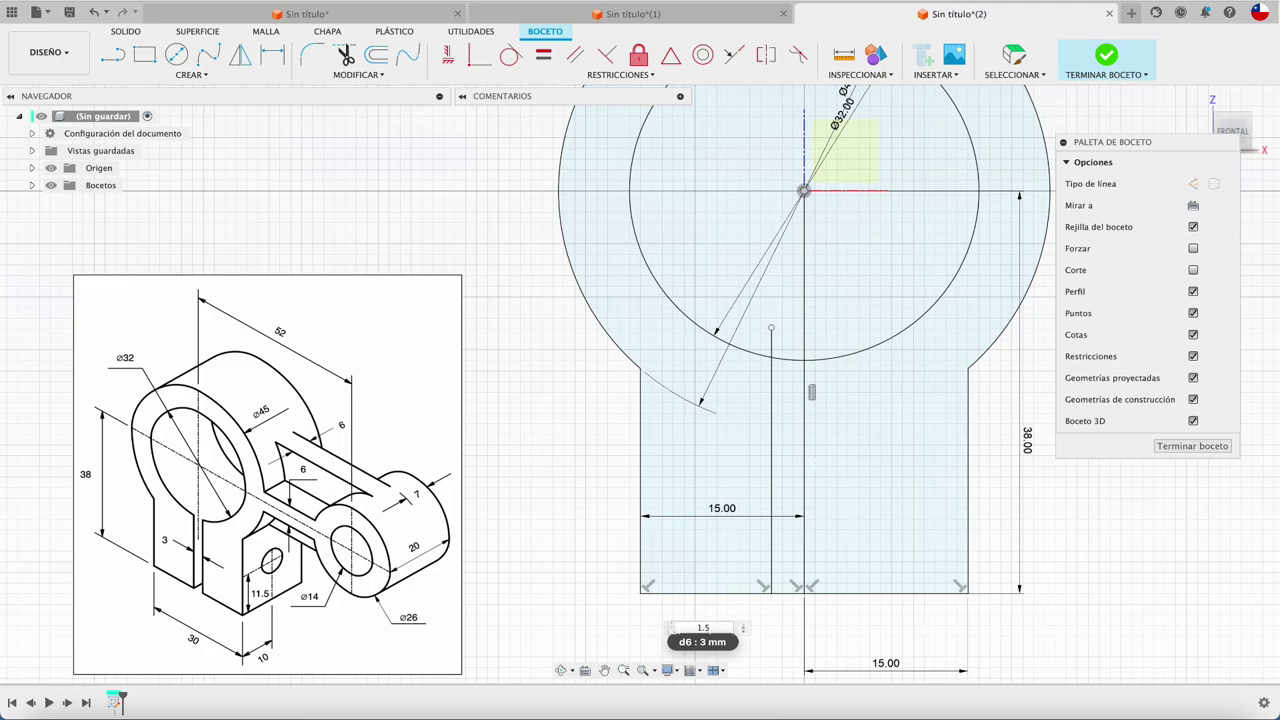
key("Return")
- Draw the second slot line on the other side, also 1.50 mm from centre
key("l")
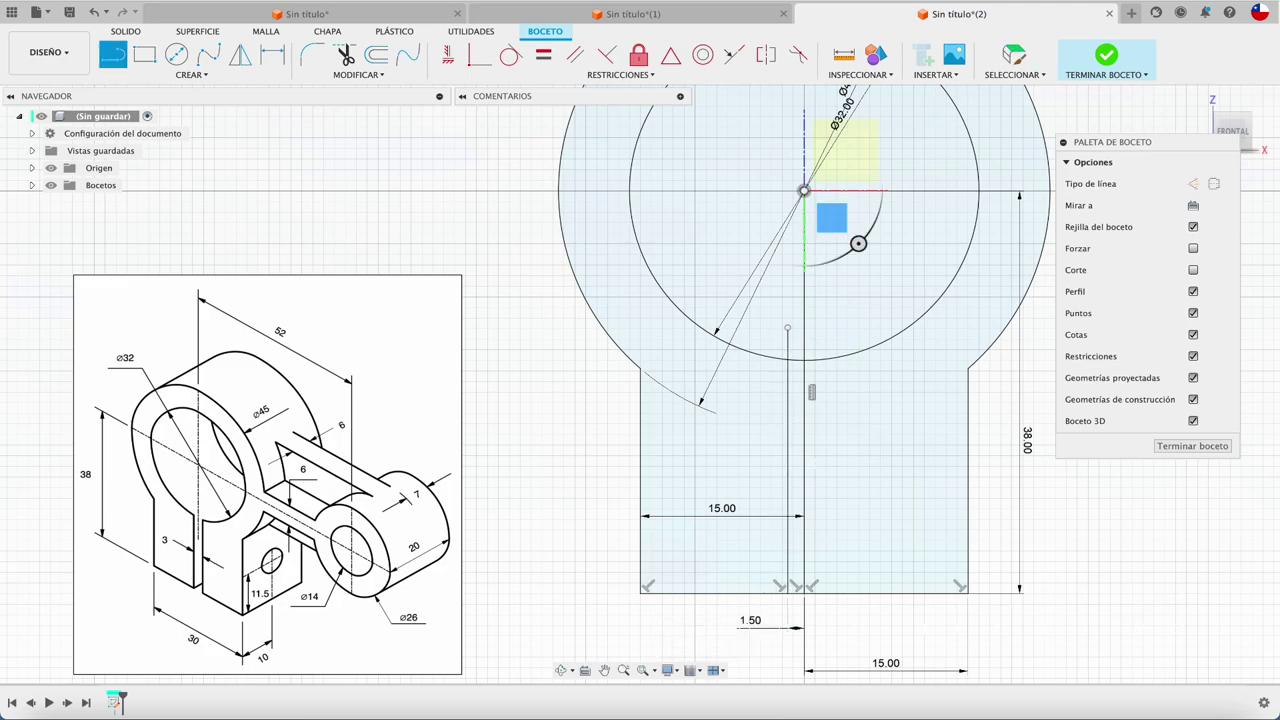
left_click(832, 608)
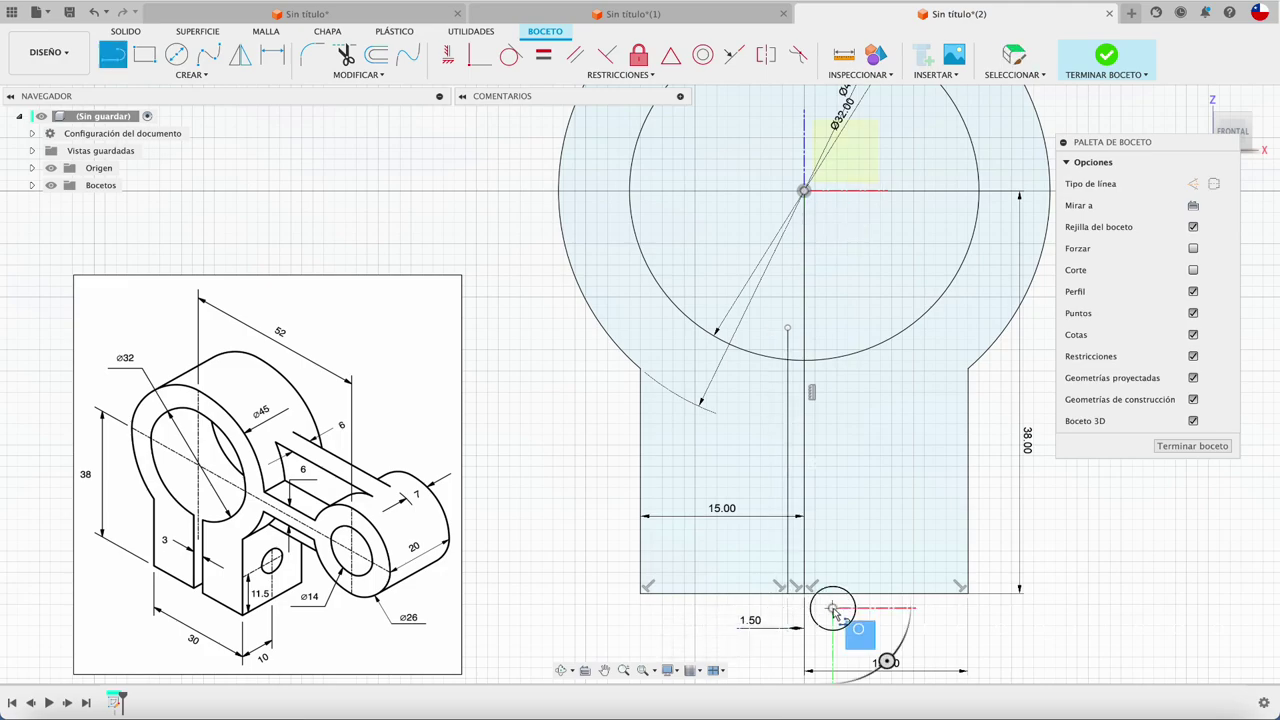
left_click(832, 310)
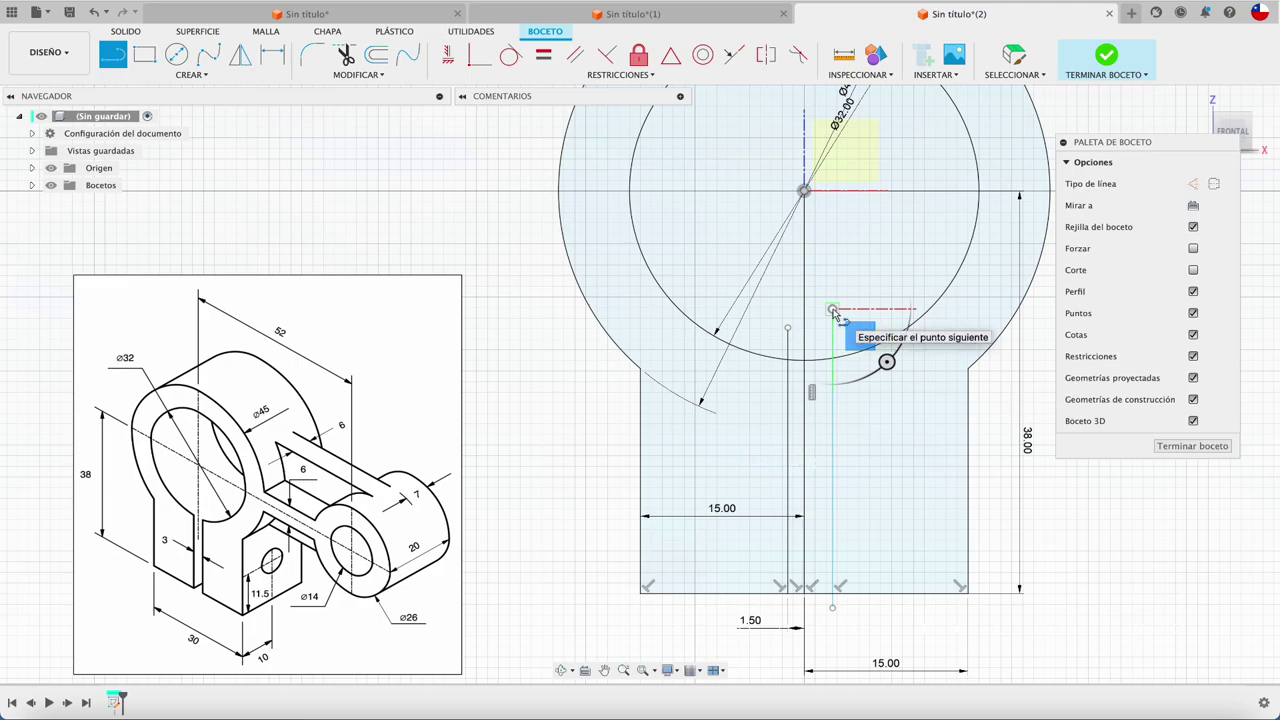
key("Escape")
key("d")
left_click(804, 483)
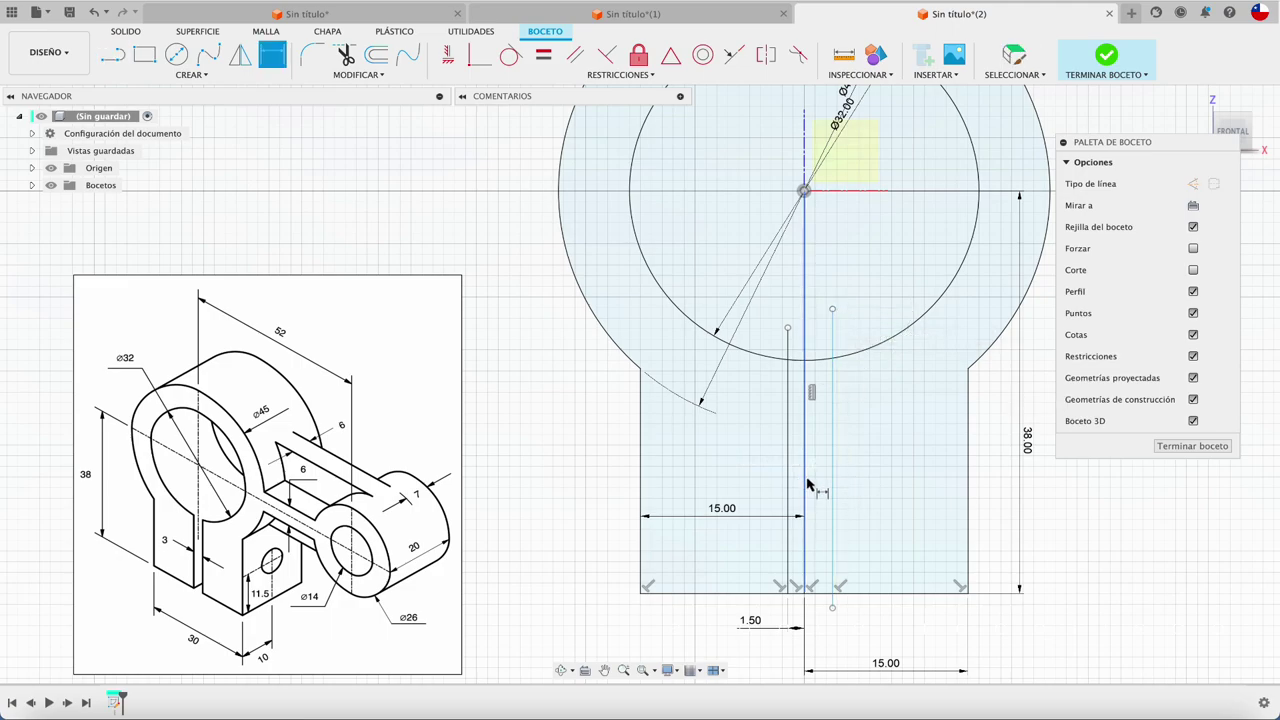
left_click(832, 471)
left_click(870, 637)
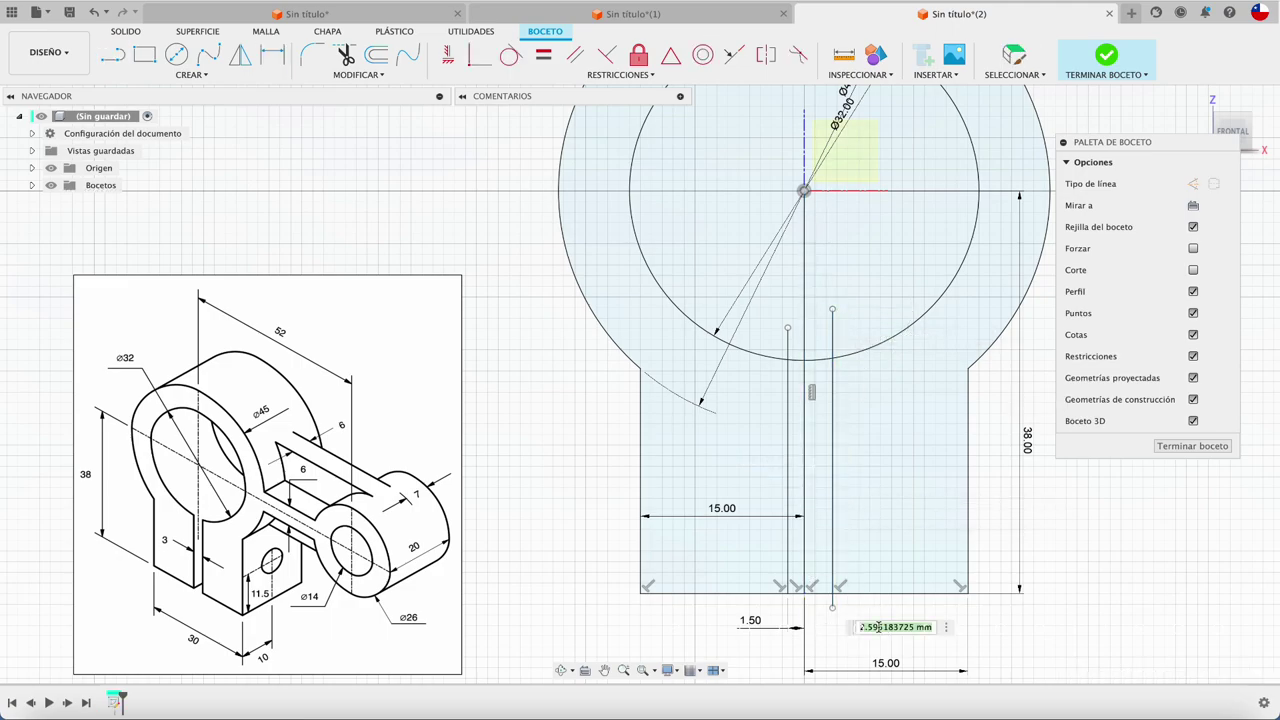
key("BackSpace")
left_click(750, 620)
key("Return")
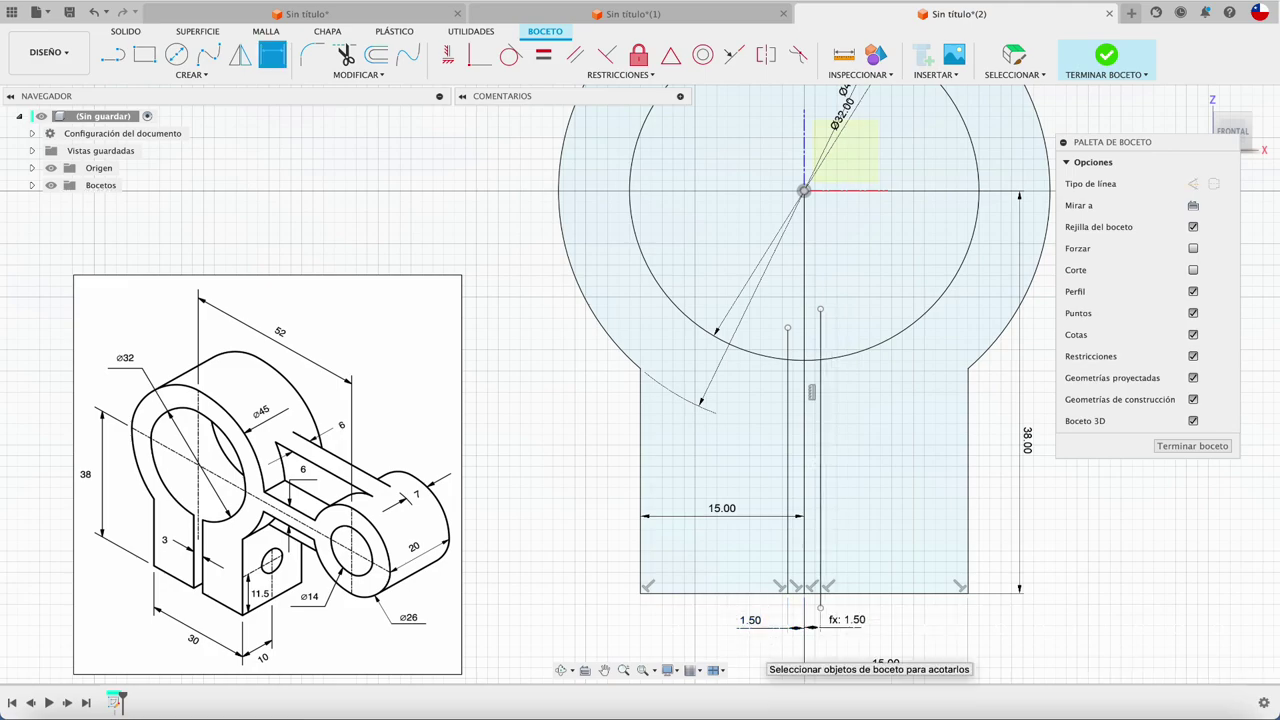
key("t")
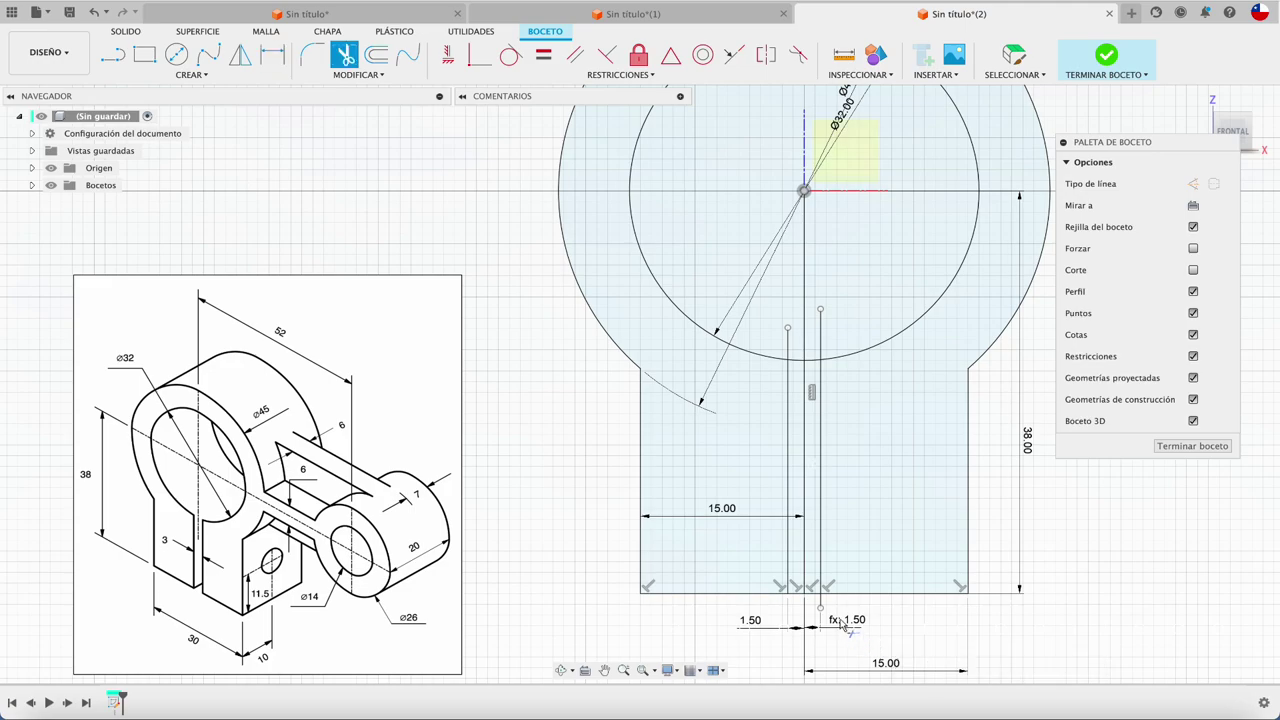
scroll(843, 623, "up", 3)
scroll(840, 625, "up", 2)
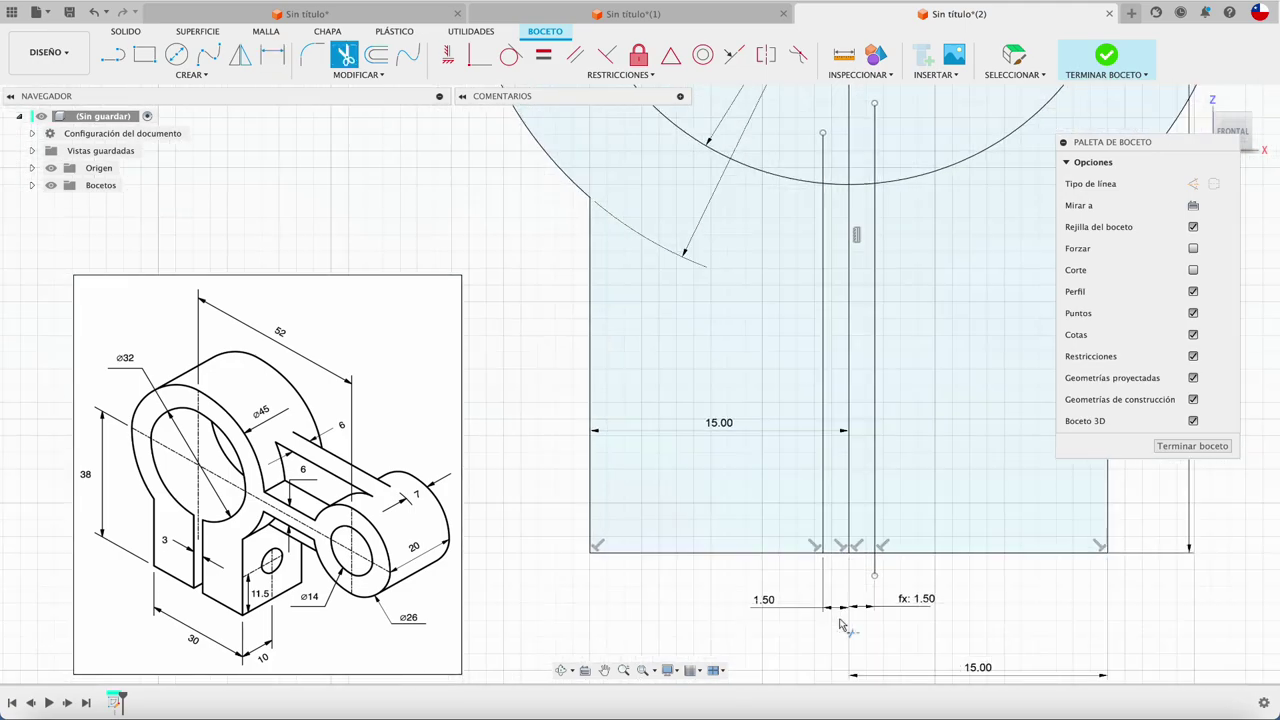
- Trim the base edge, ring arc and line stubs between the slot lines, undoing one wrong trim
left_click(858, 551)
left_click(830, 558)
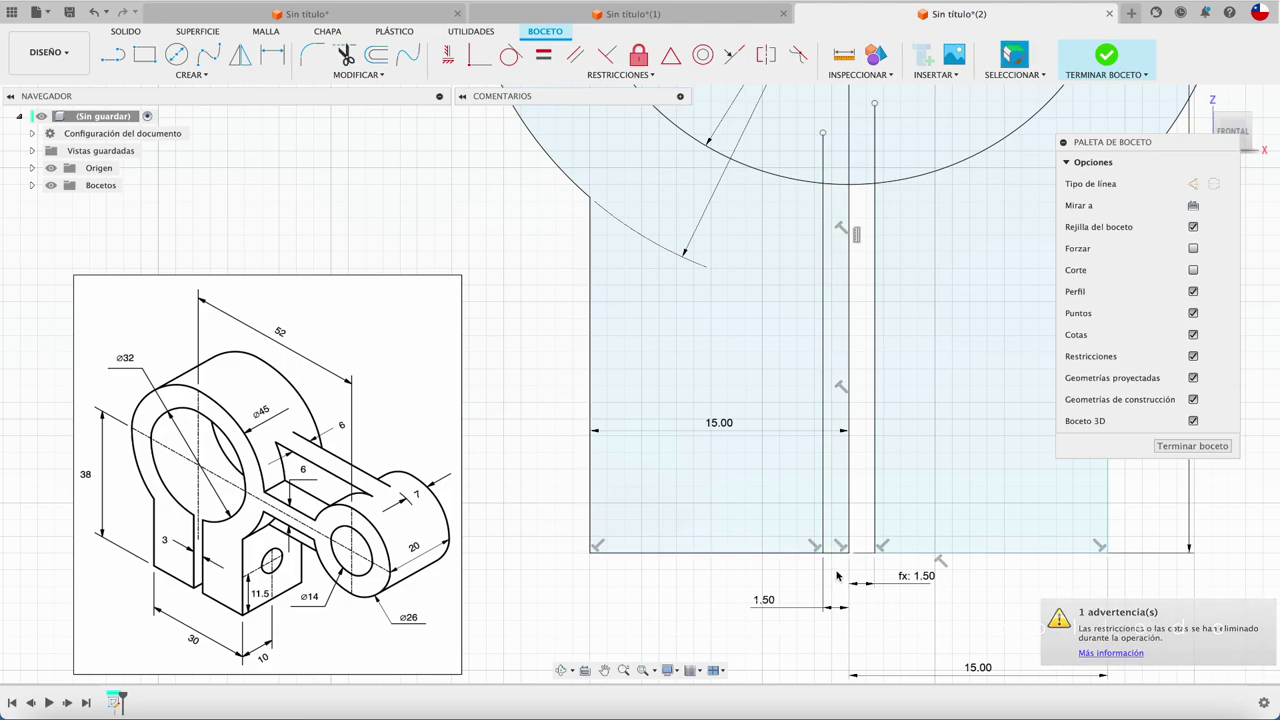
key("ctrl+z")
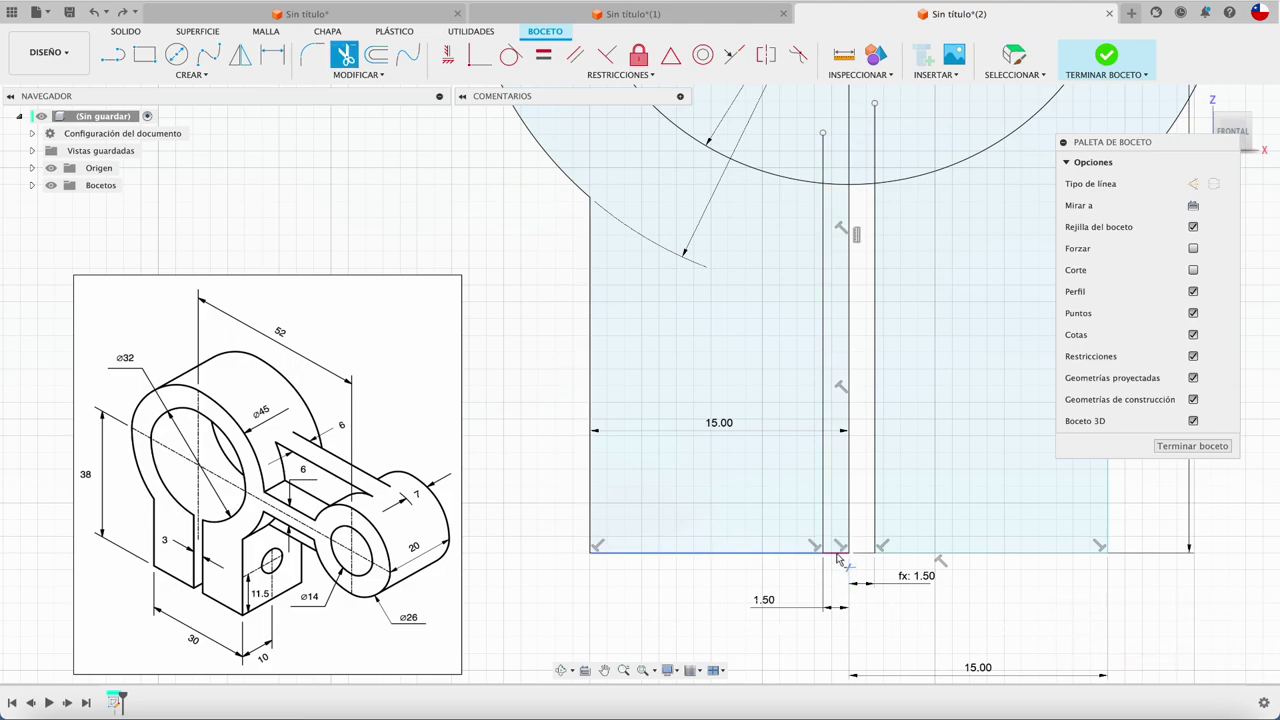
left_click(838, 558)
middle_click_drag(833, 202, 830, 287)
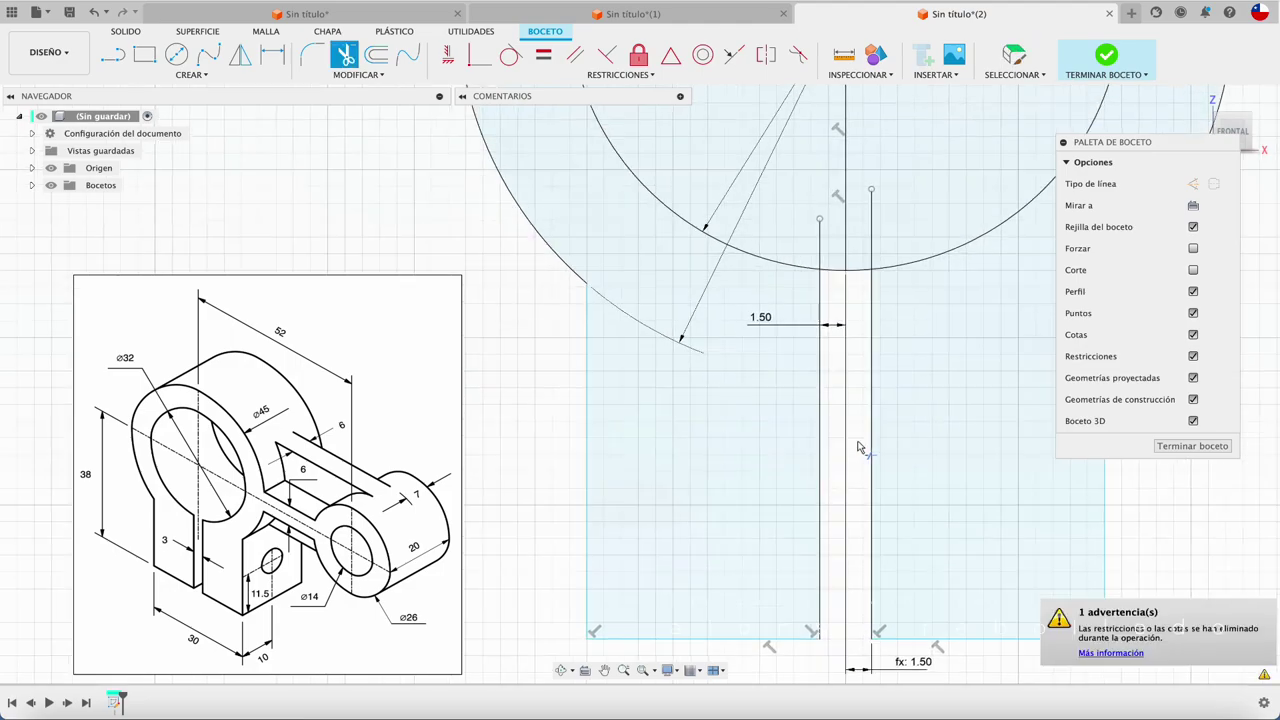
left_click(833, 270)
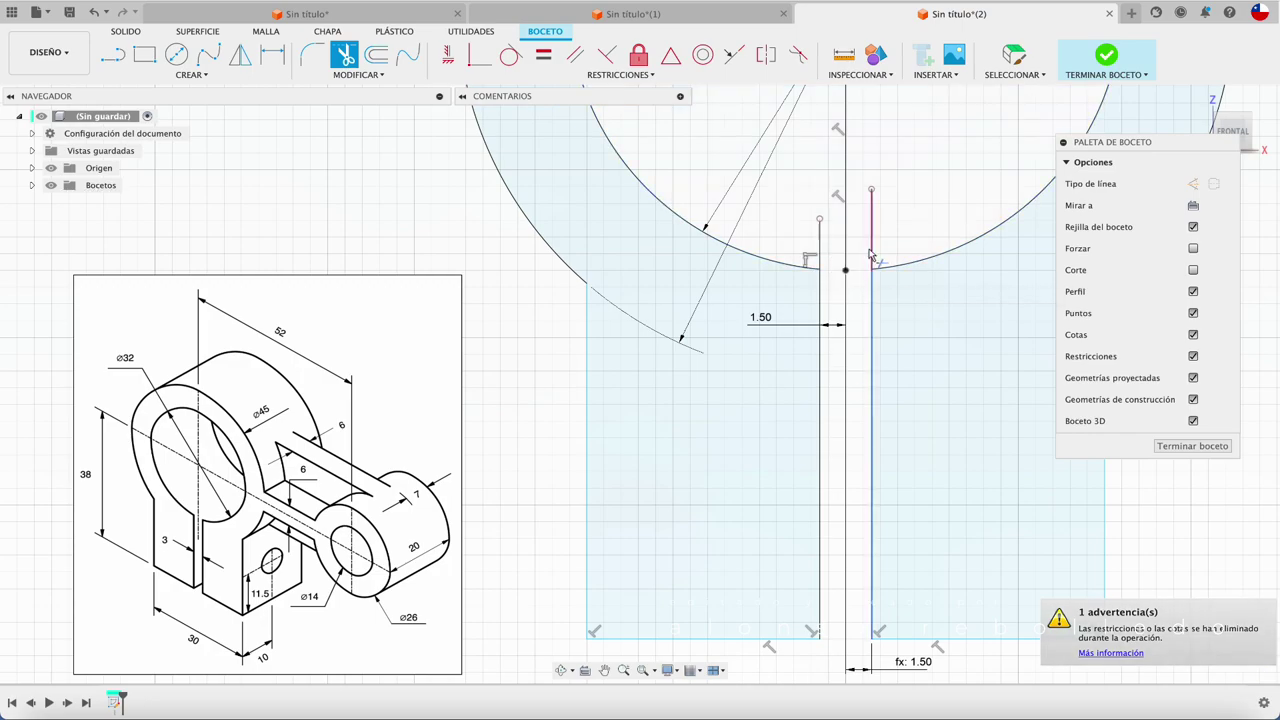
left_click(870, 253)
left_click(820, 245)
scroll(801, 449, "down", 2)
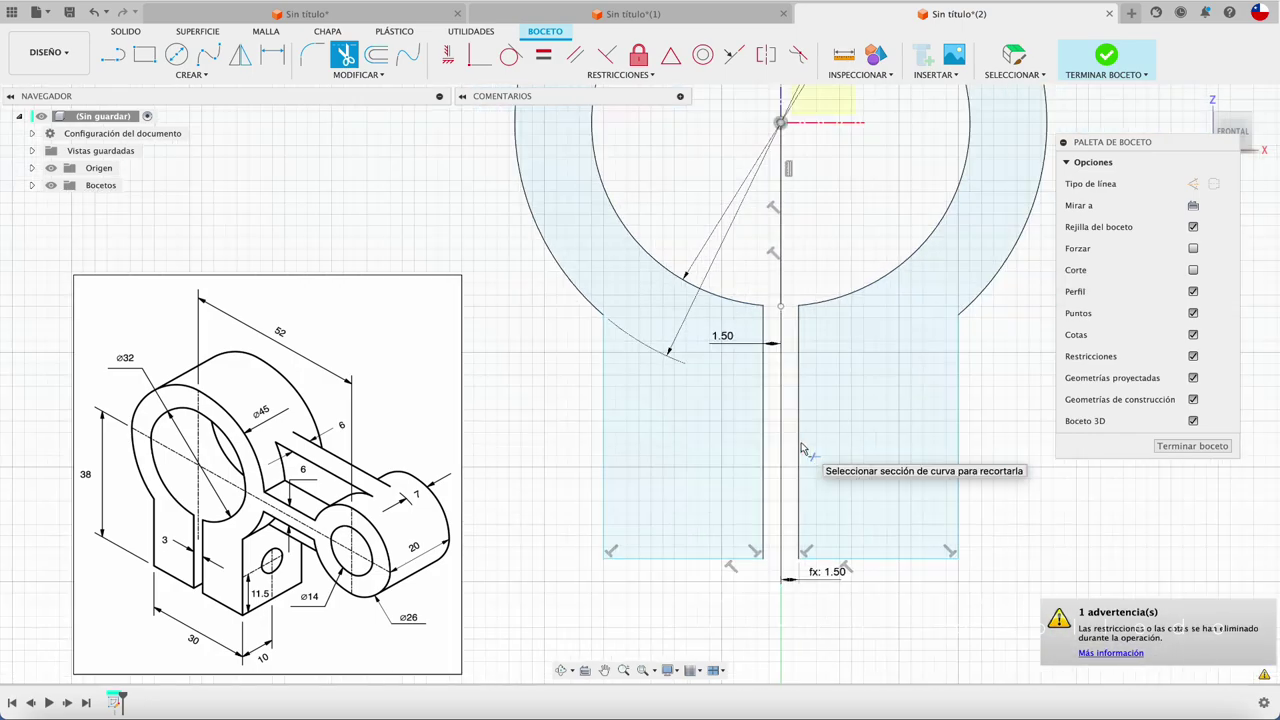
scroll(801, 449, "down", 1)
scroll(801, 449, "down", 1)
scroll(801, 449, "down", 1)
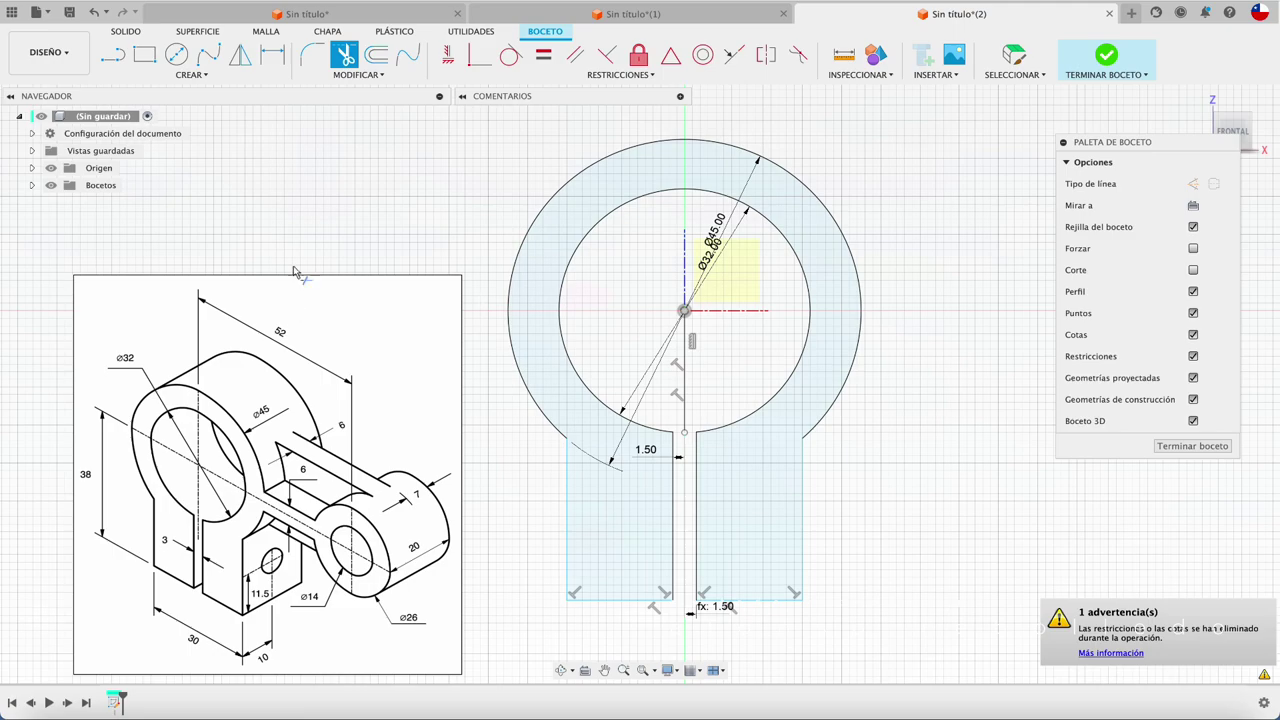
- Draw a horizontal line right from the ring centre, dimensioned 52 mm
left_click(113, 55)
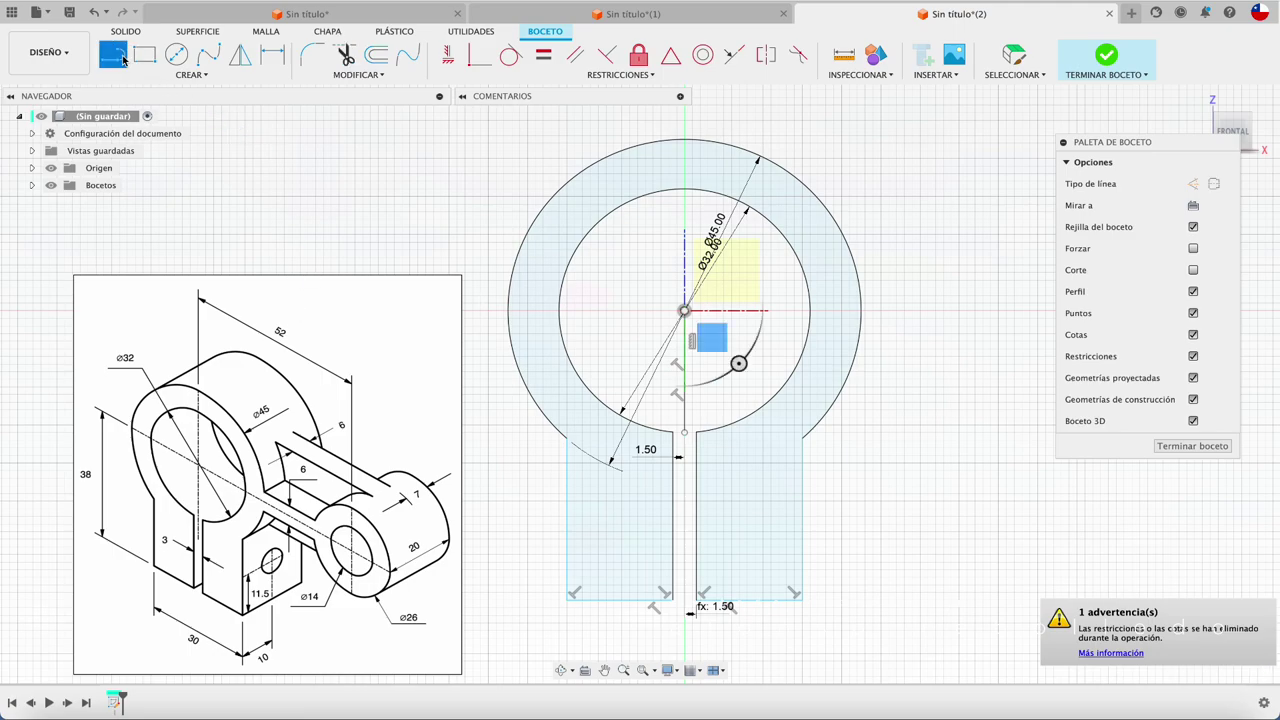
left_click(686, 313)
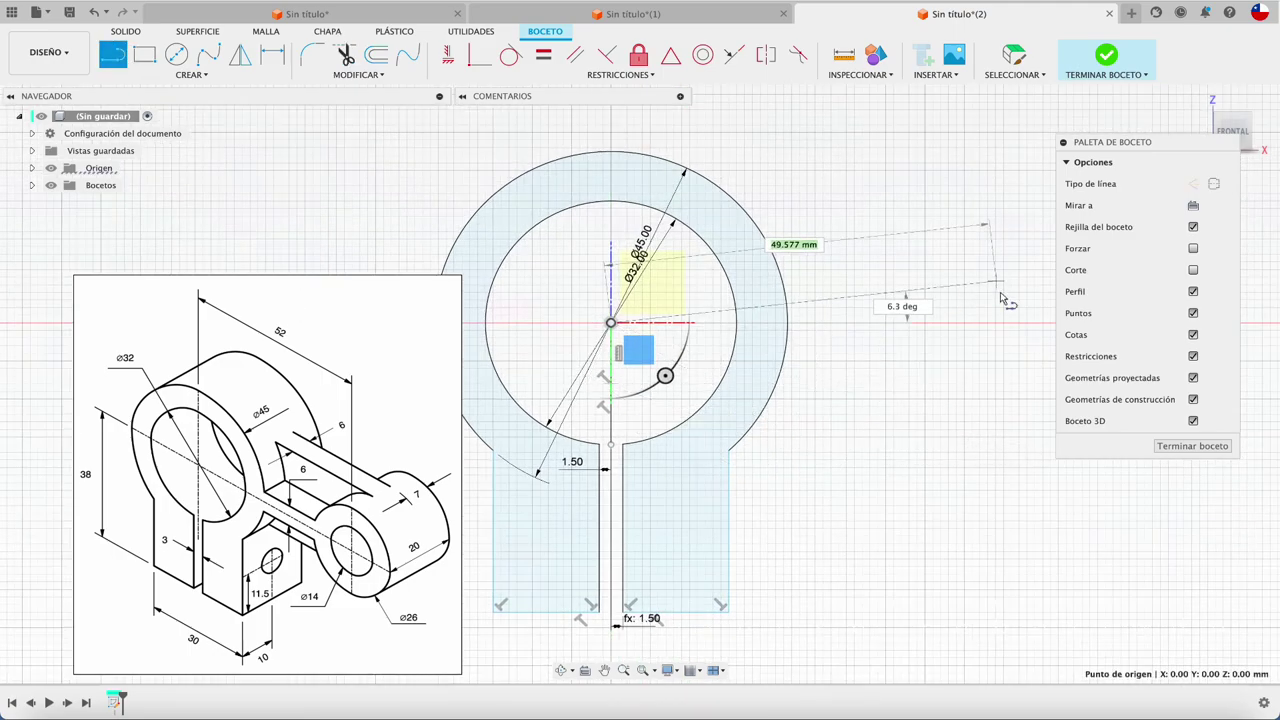
left_click(1005, 323)
key("Escape")
key("d")
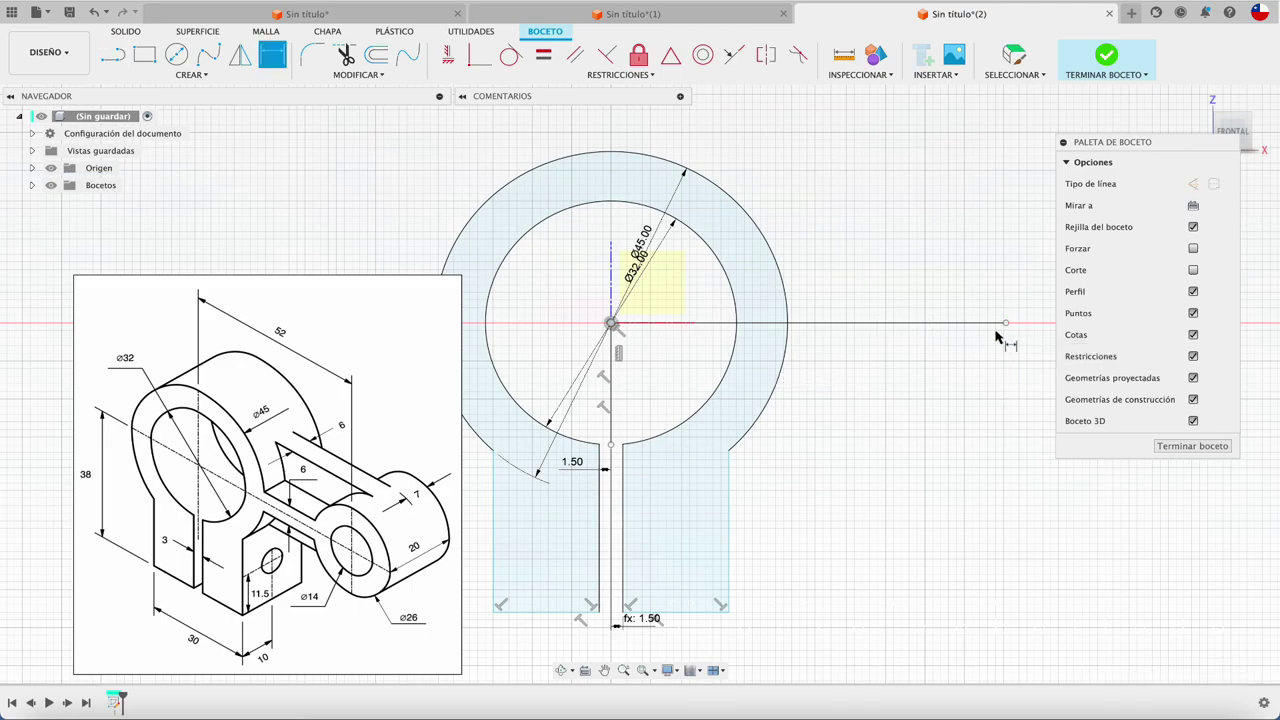
left_click(966, 323)
left_click(863, 474)
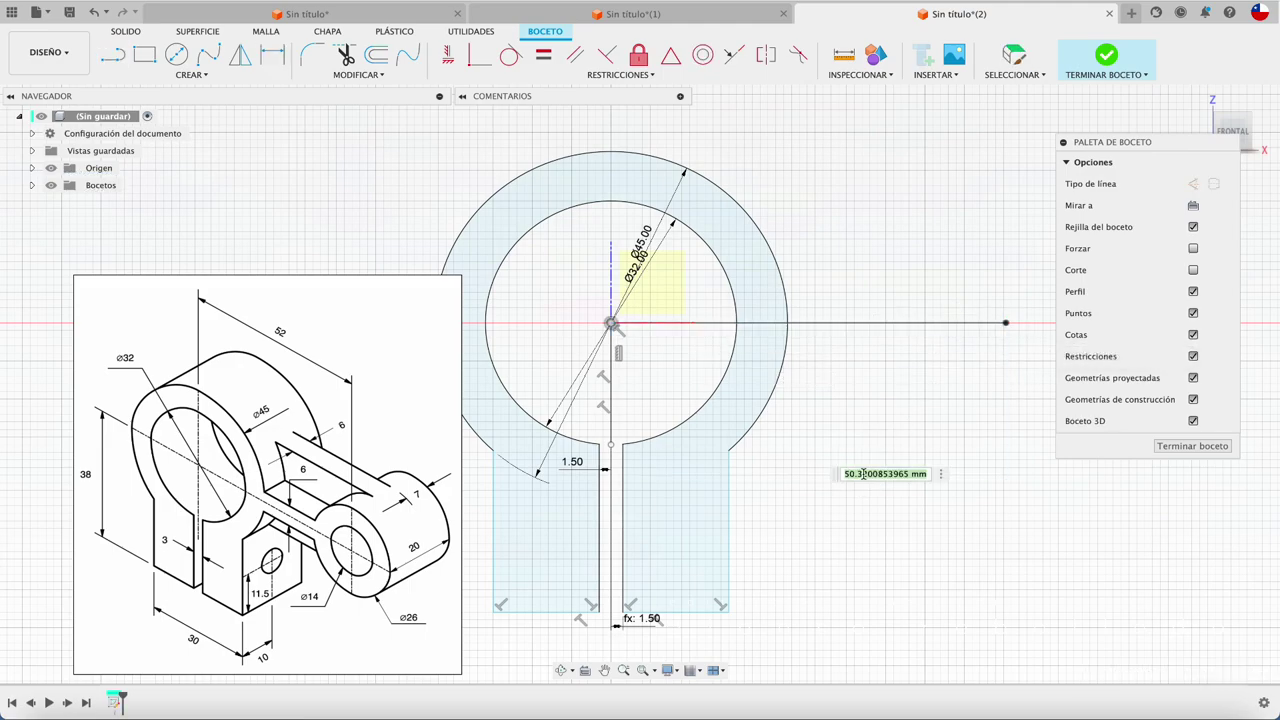
type("52")
key("Return")
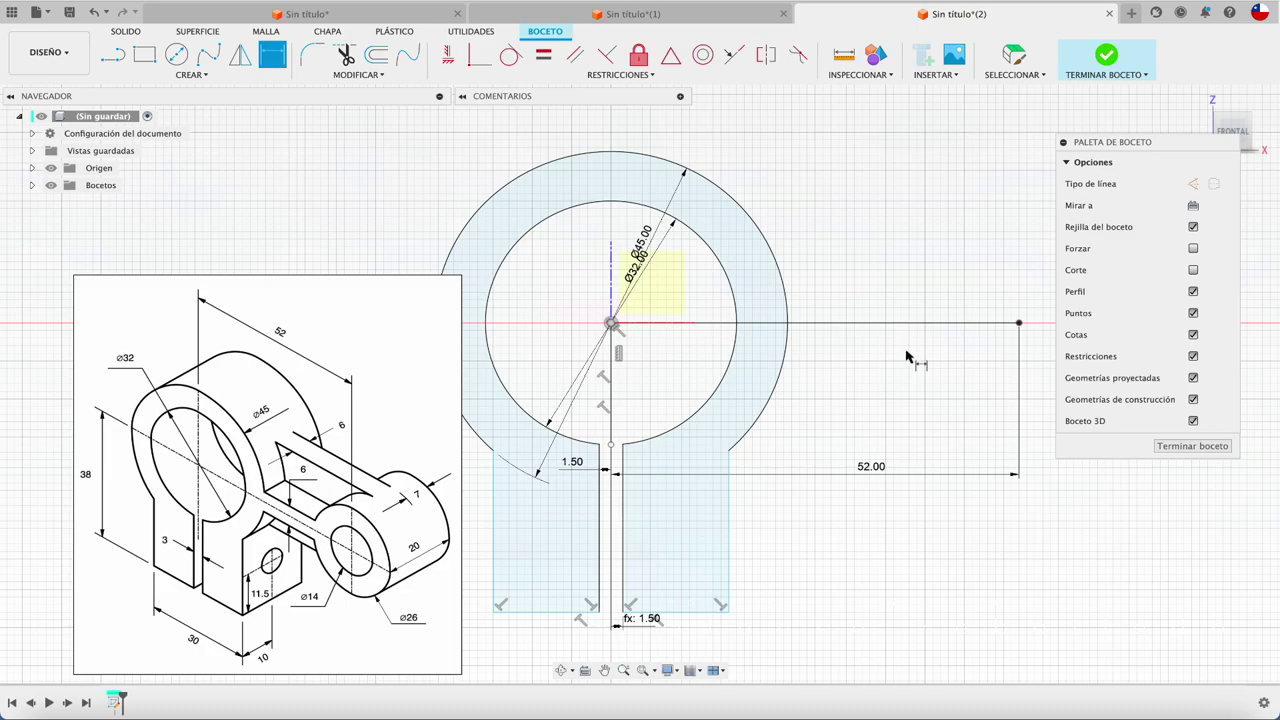
key("Escape")
- Convert the 52 mm line into construction geometry
left_click(921, 324)
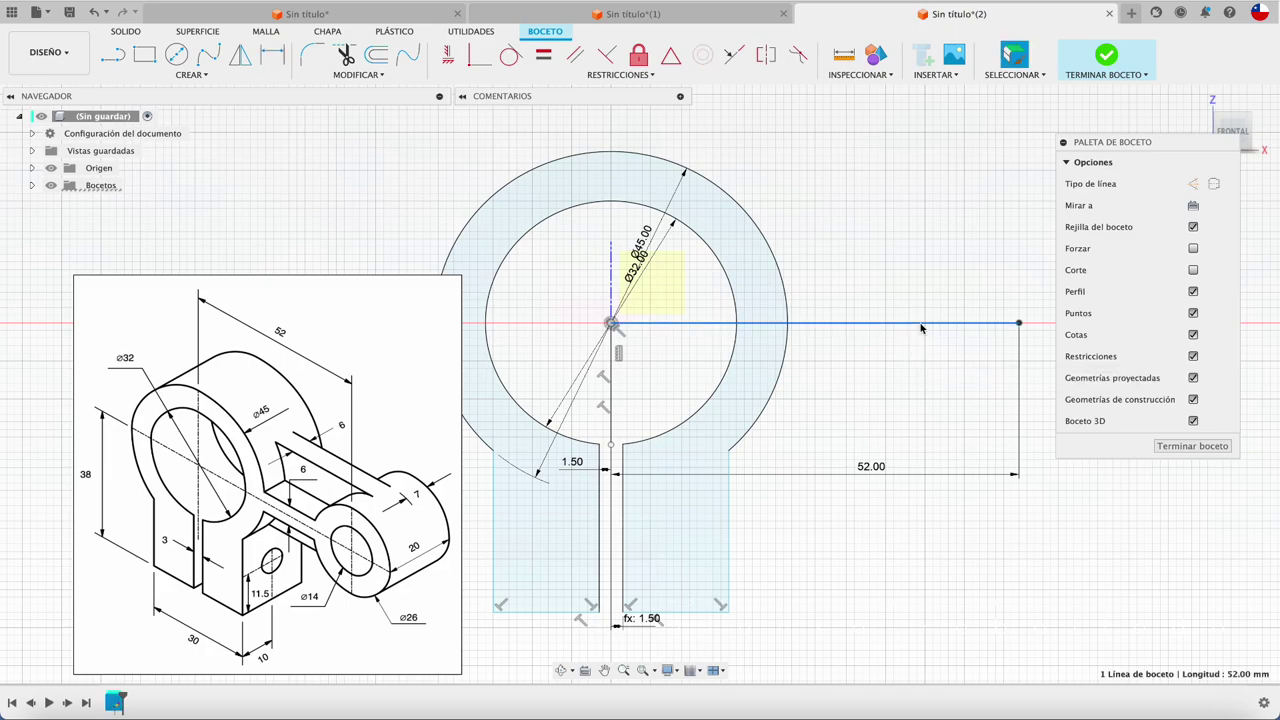
left_click(1193, 183)
left_click(900, 248)
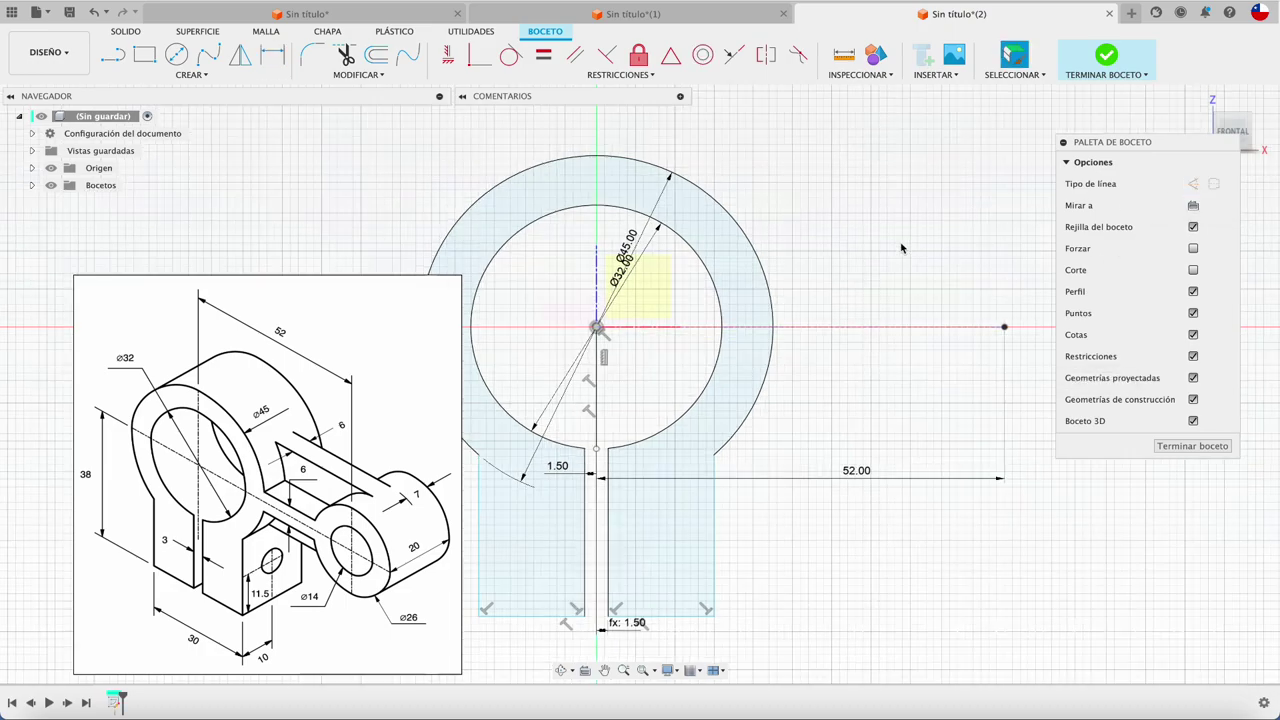
middle_click_drag(700, 380, 670, 388)
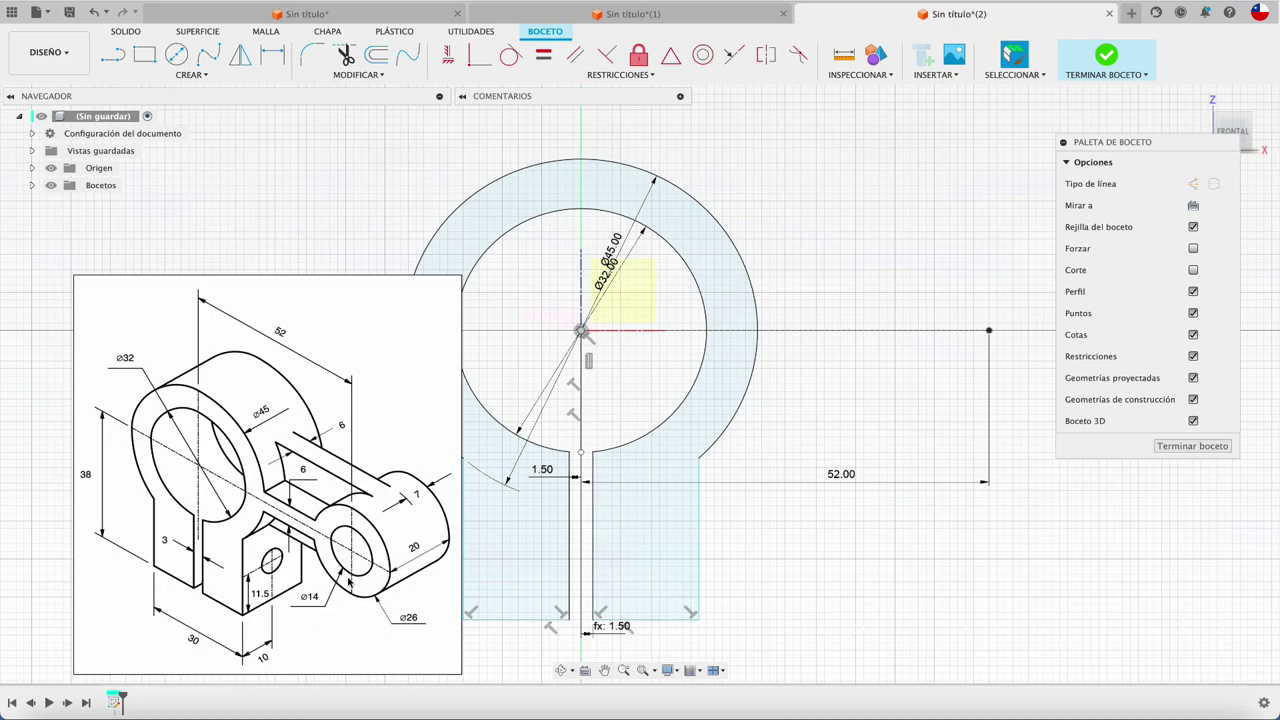
- Draw concentric Ø14 mm and Ø26 mm circles at the 52 mm line's right end
key("c")
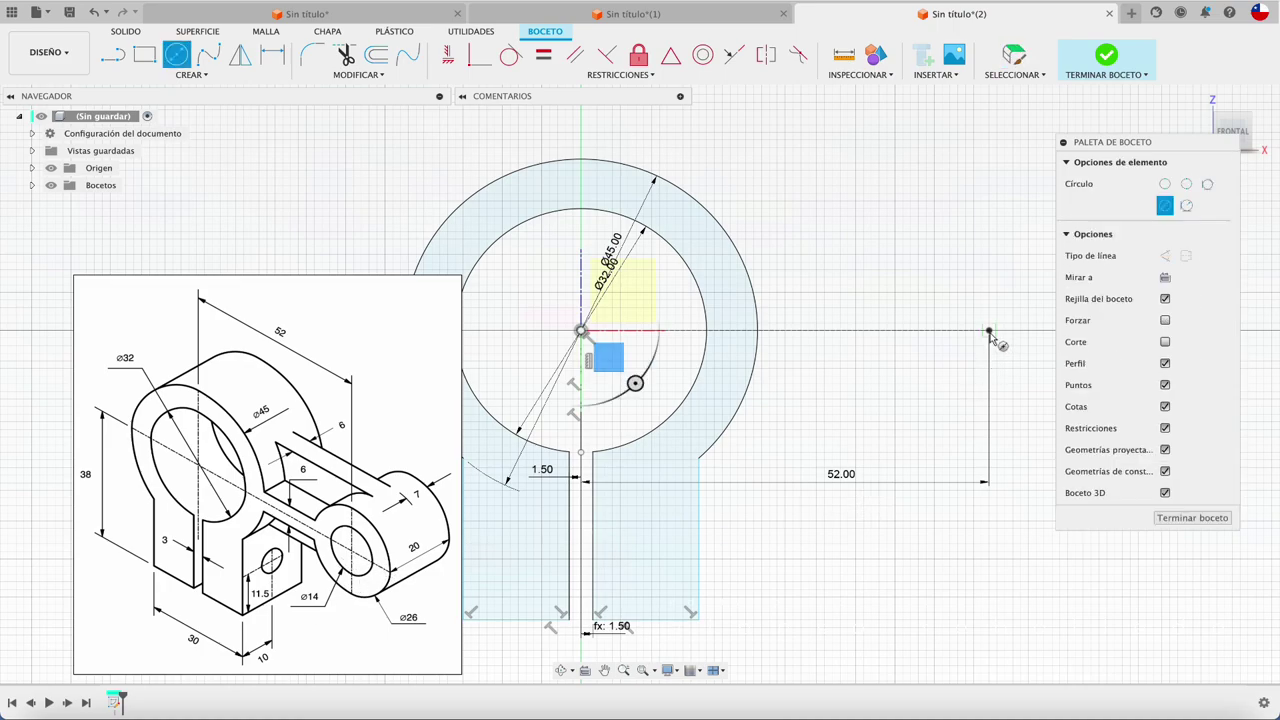
left_click(989, 331)
type("14")
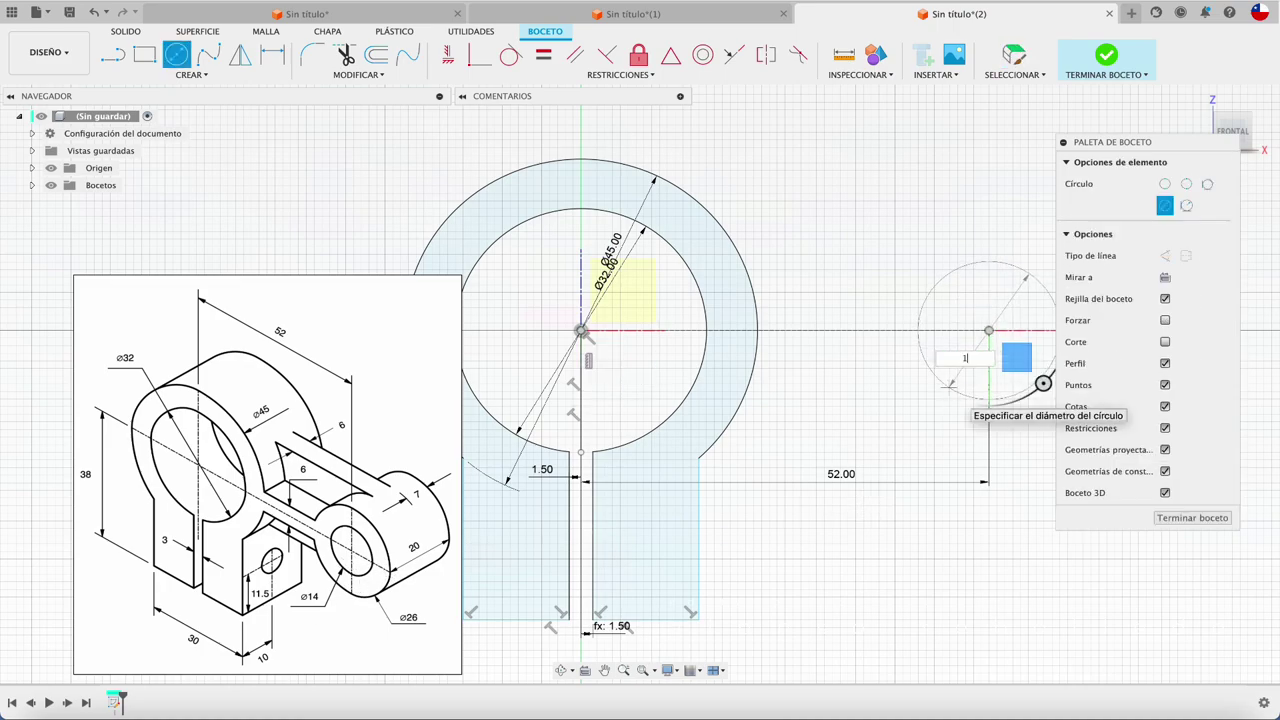
key("Return")
key("Escape")
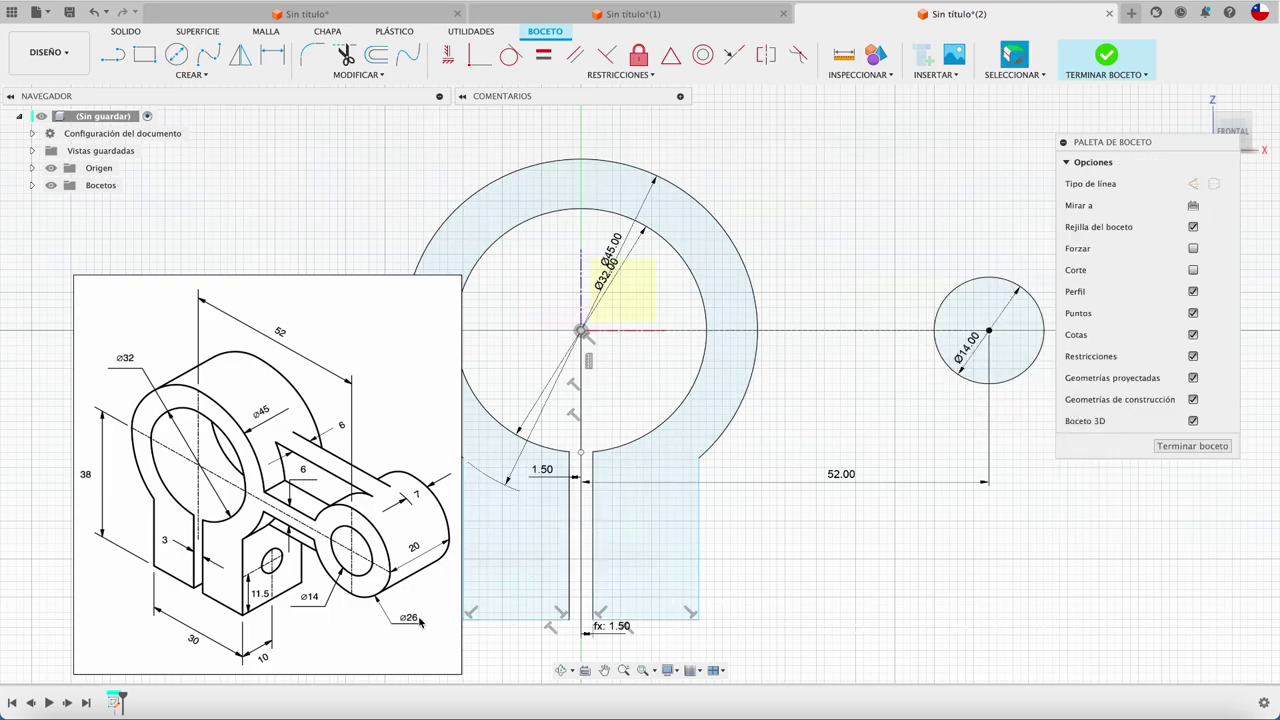
key("c")
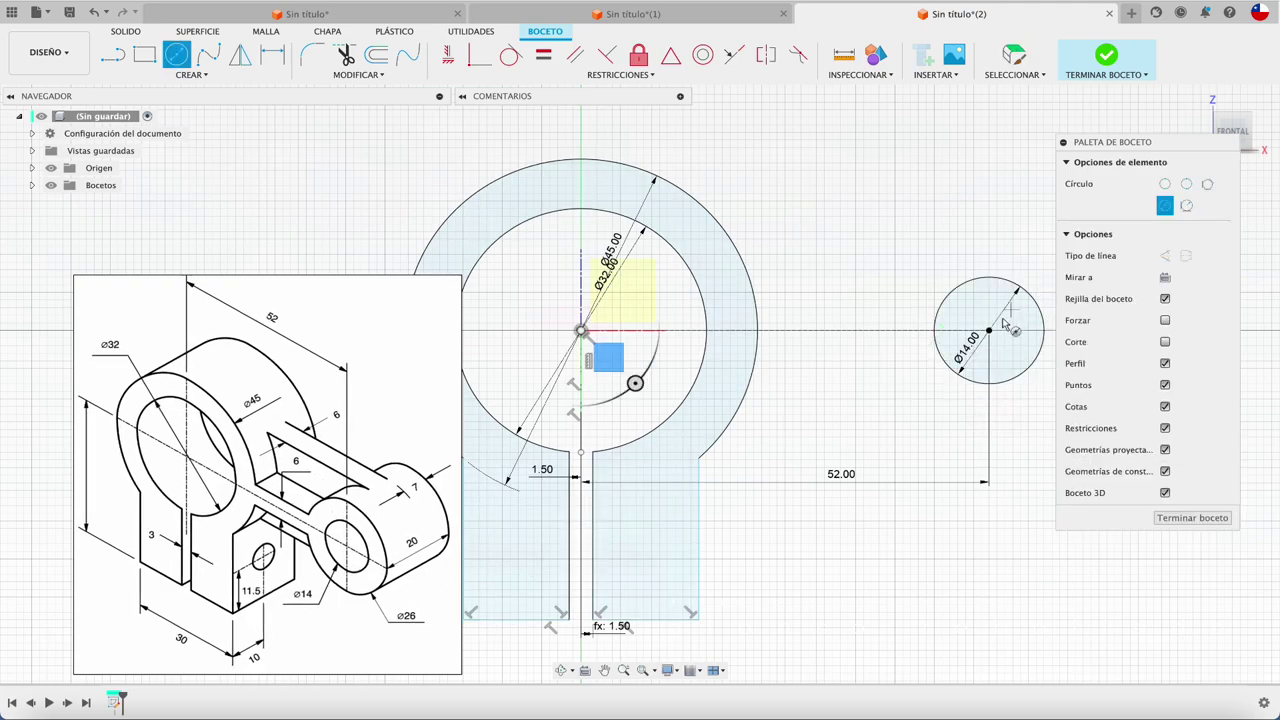
left_click(989, 331)
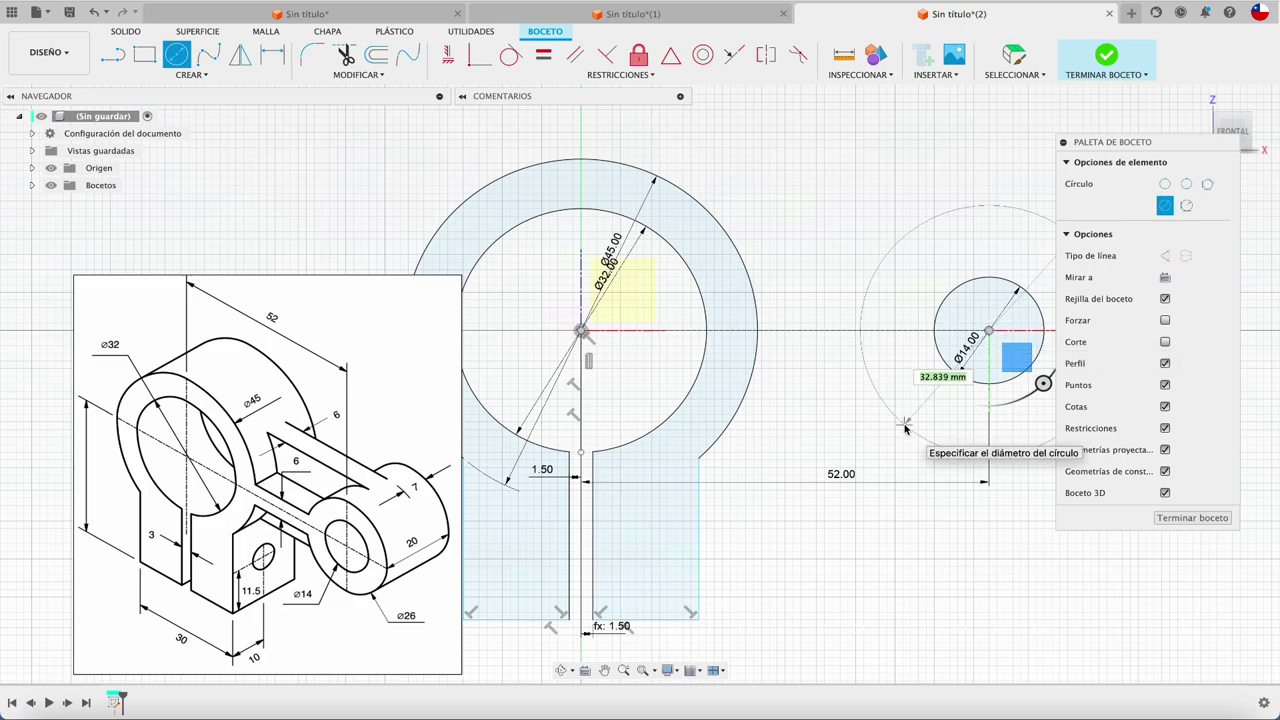
type("26")
key("Return")
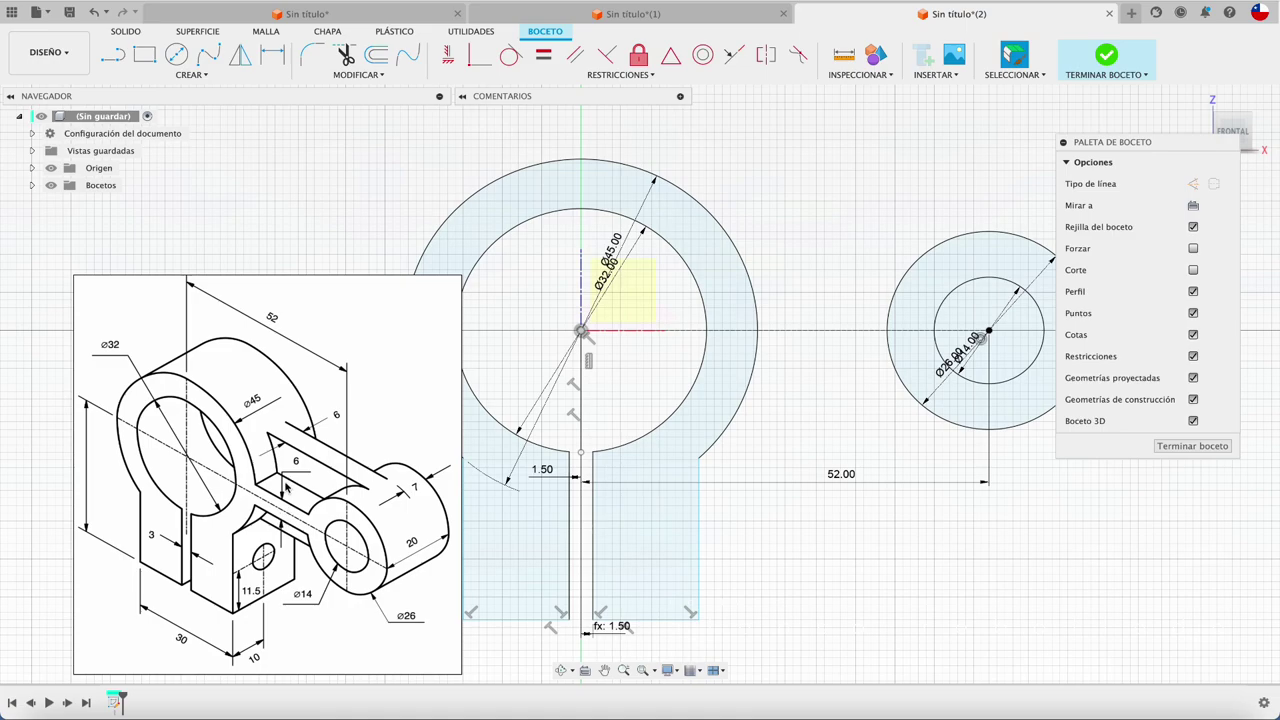
key("l")
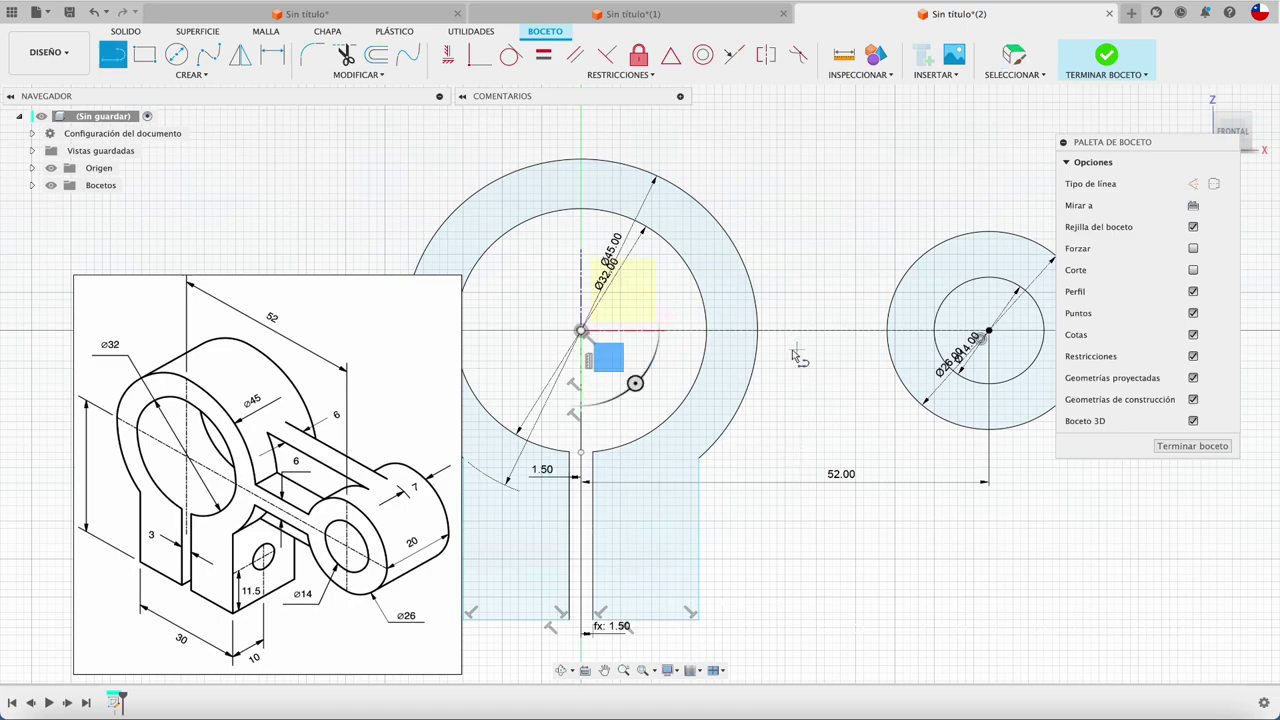
- Draw the upper arm line from ring to boss, 3.00 mm above the centre line
left_click(745, 310)
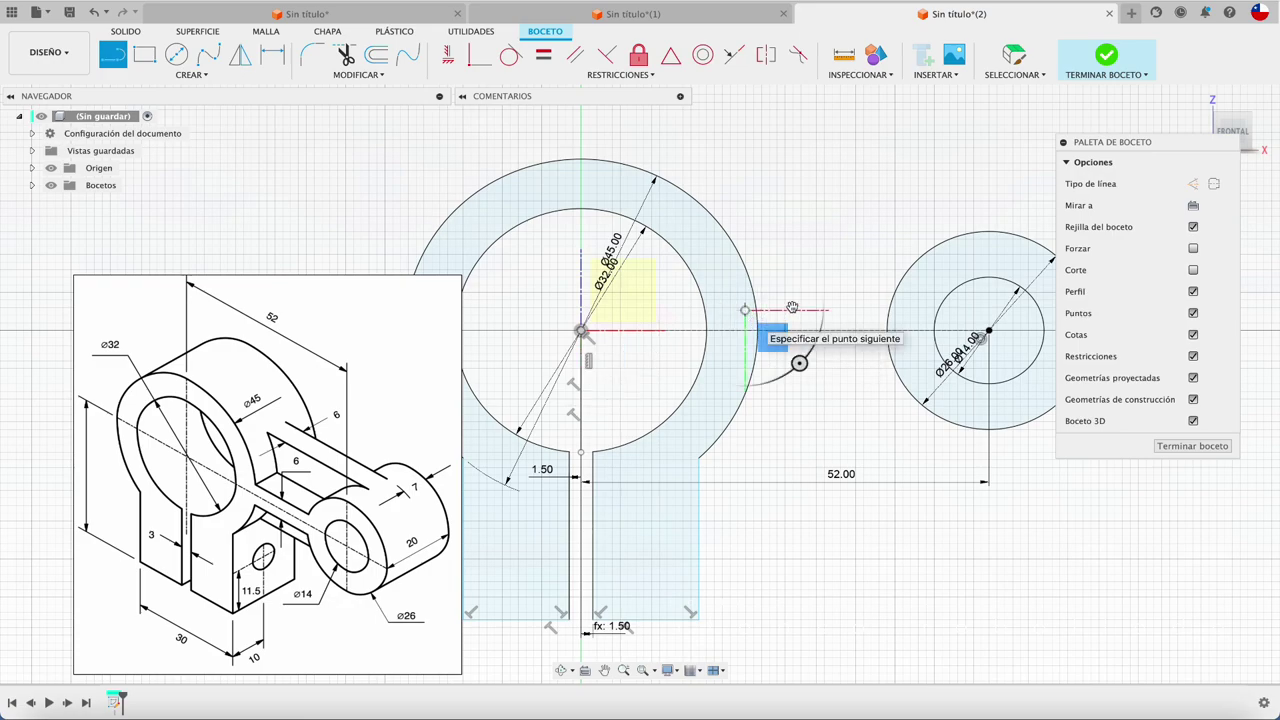
left_click(908, 312)
key("Escape")
key("d")
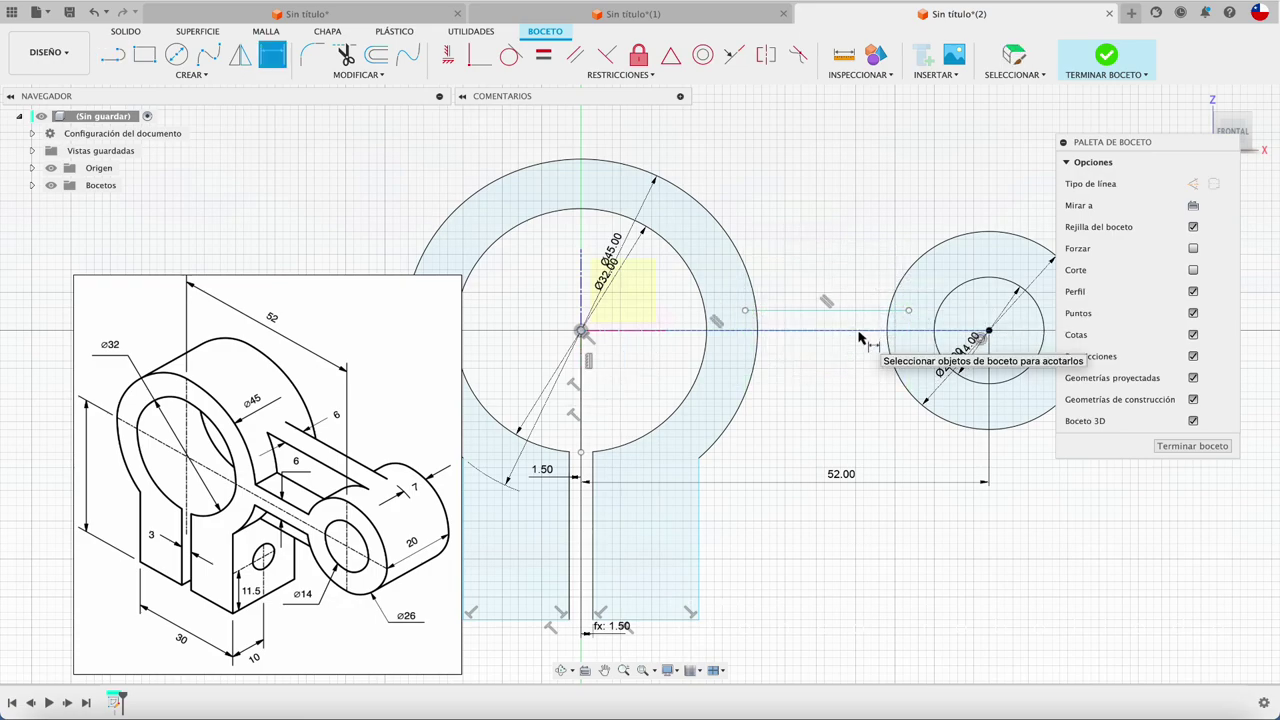
left_click(866, 311)
left_click(858, 330)
left_click(829, 403)
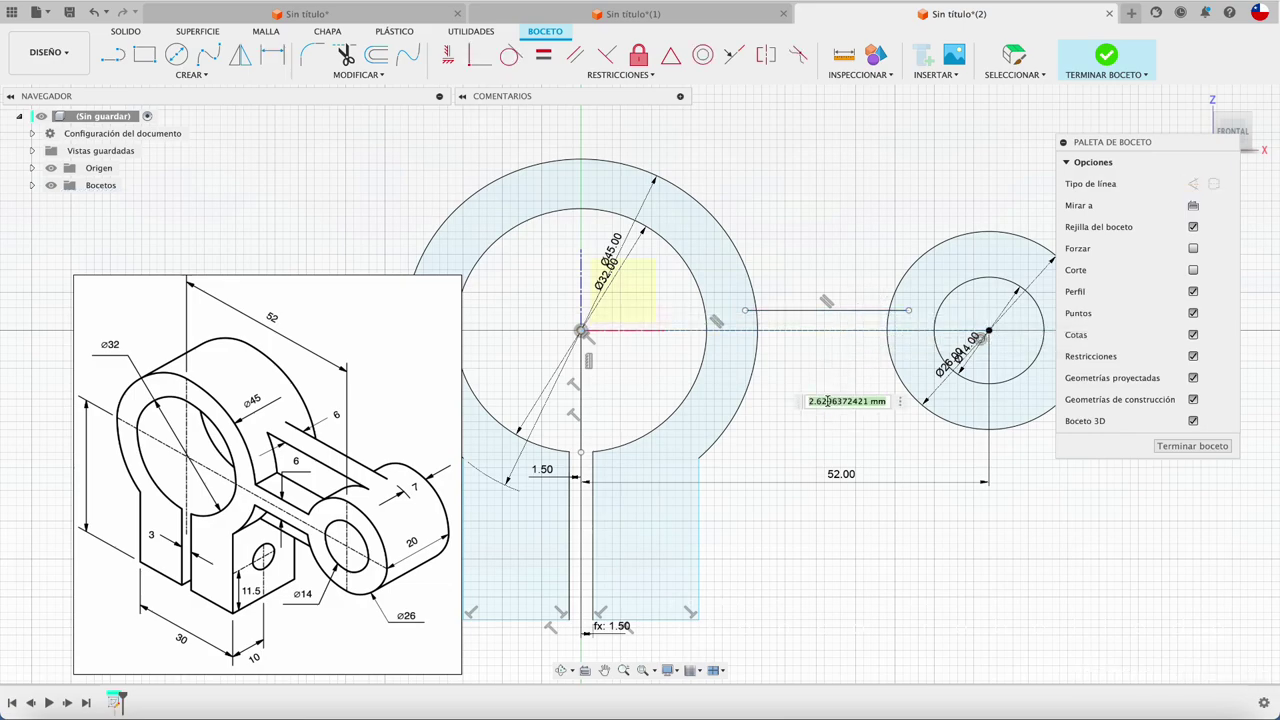
type("3")
key("Return")
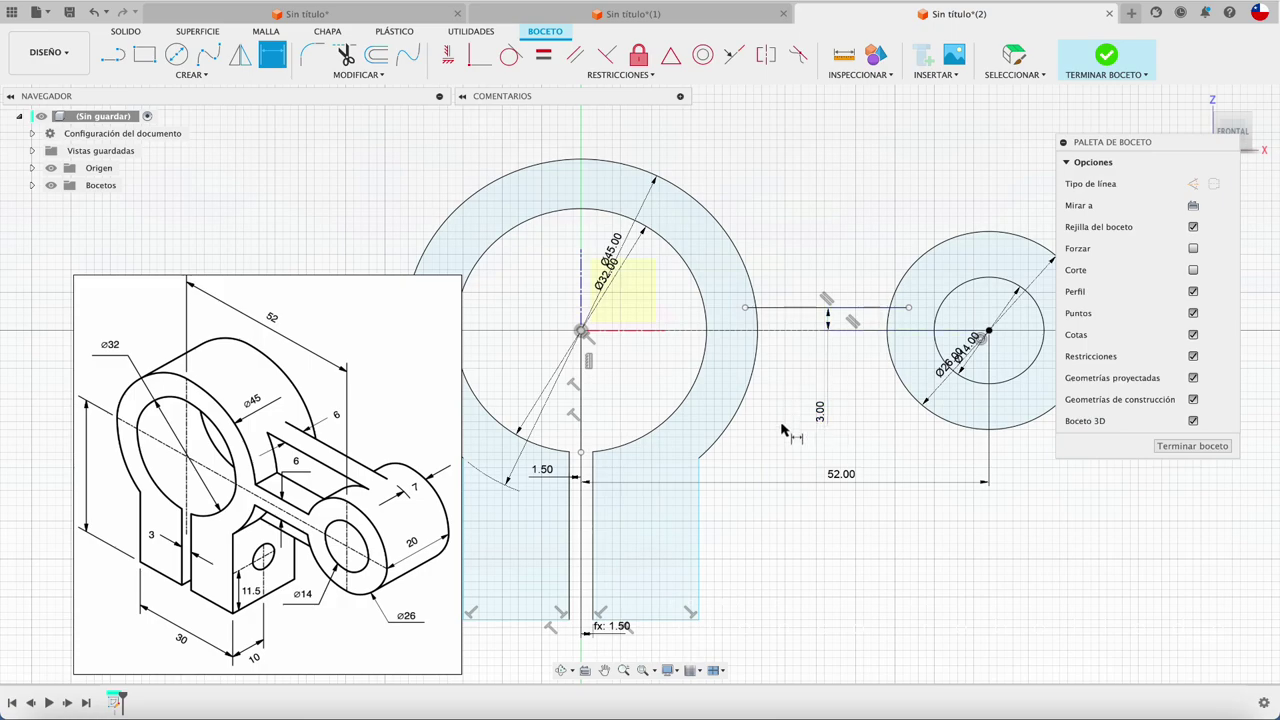
- Draw the lower arm line from ring to boss, 3.00 mm below the centre line
key("l")
left_click(742, 357)
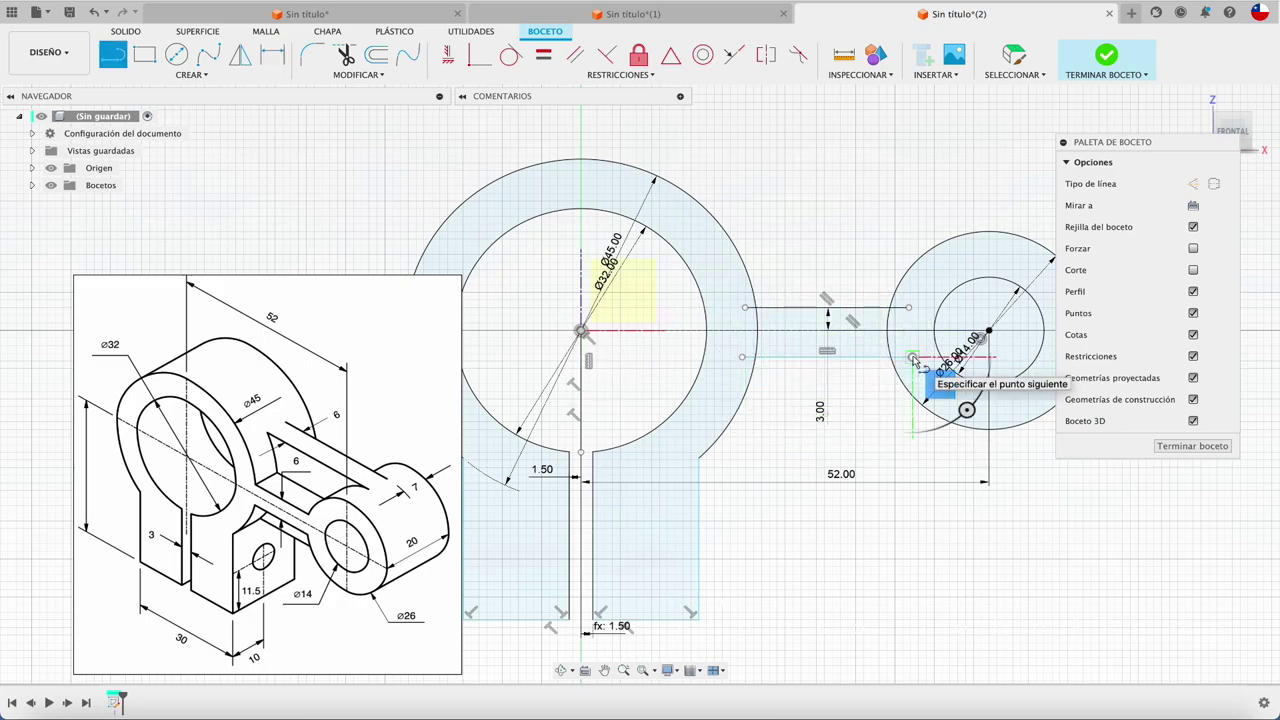
left_click(912, 357)
key("Escape")
key("d")
left_click(866, 358)
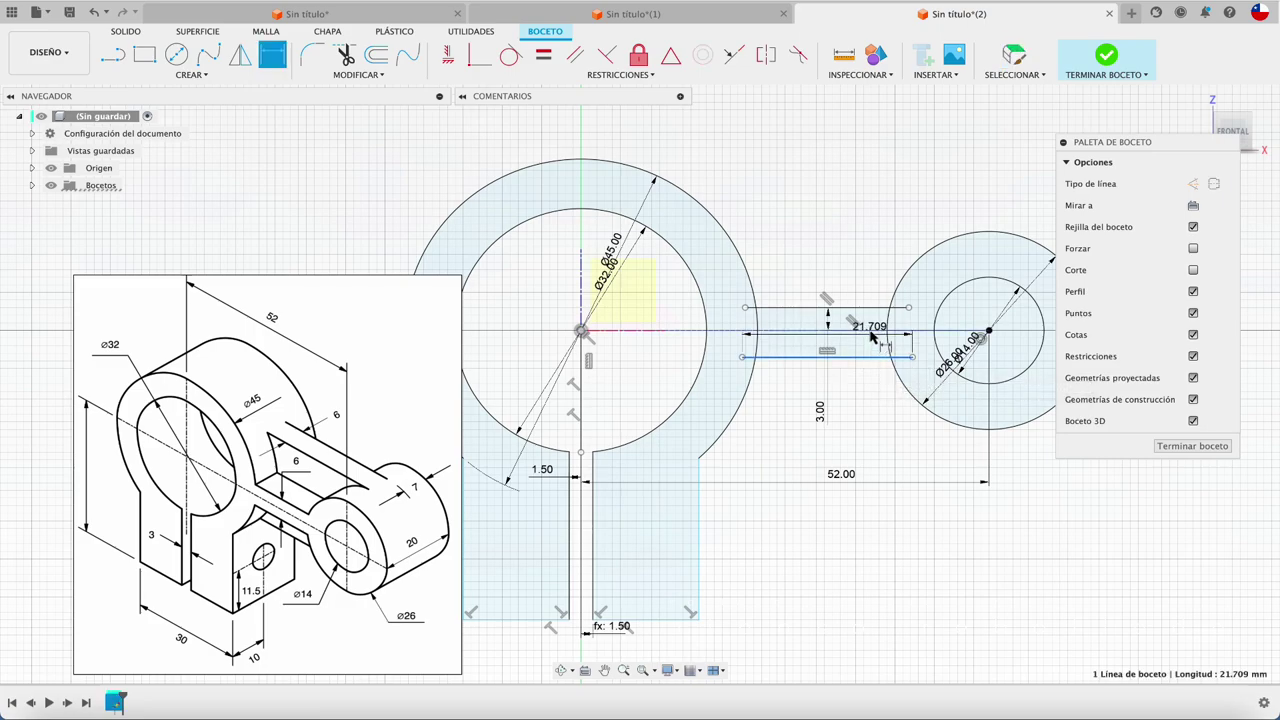
left_click(866, 331)
left_click(866, 418)
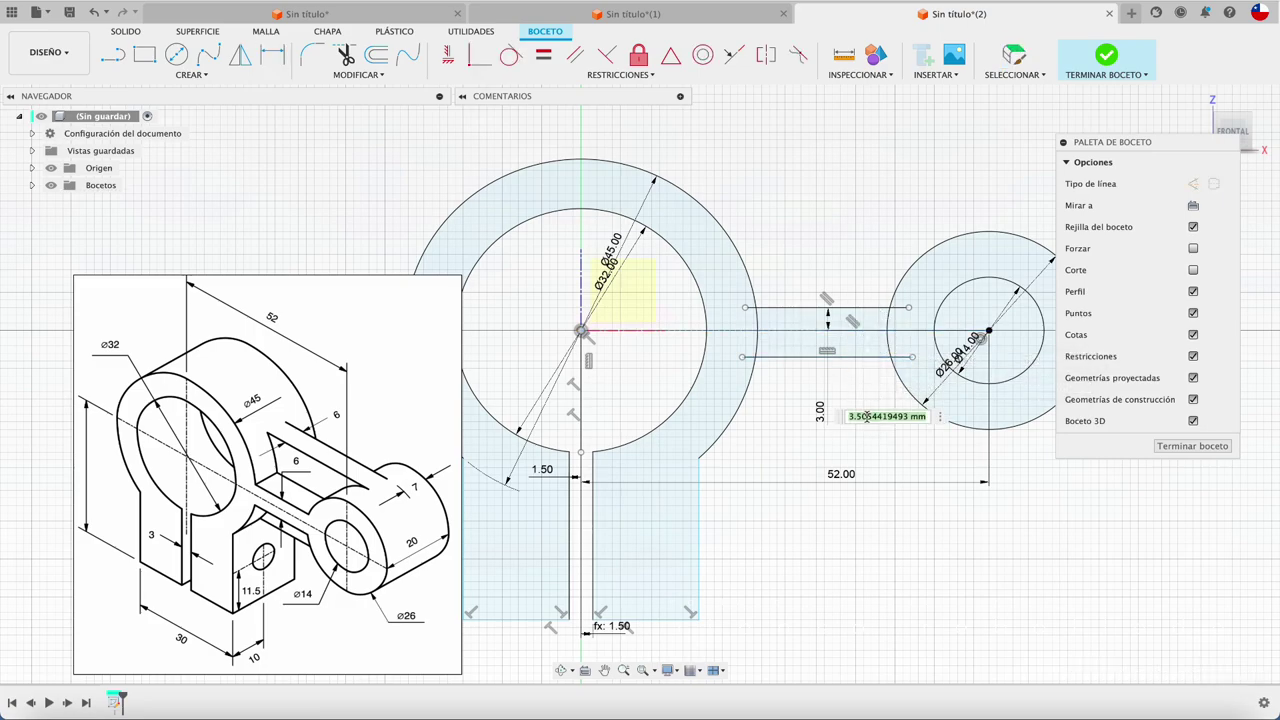
type("3")
key("Return")
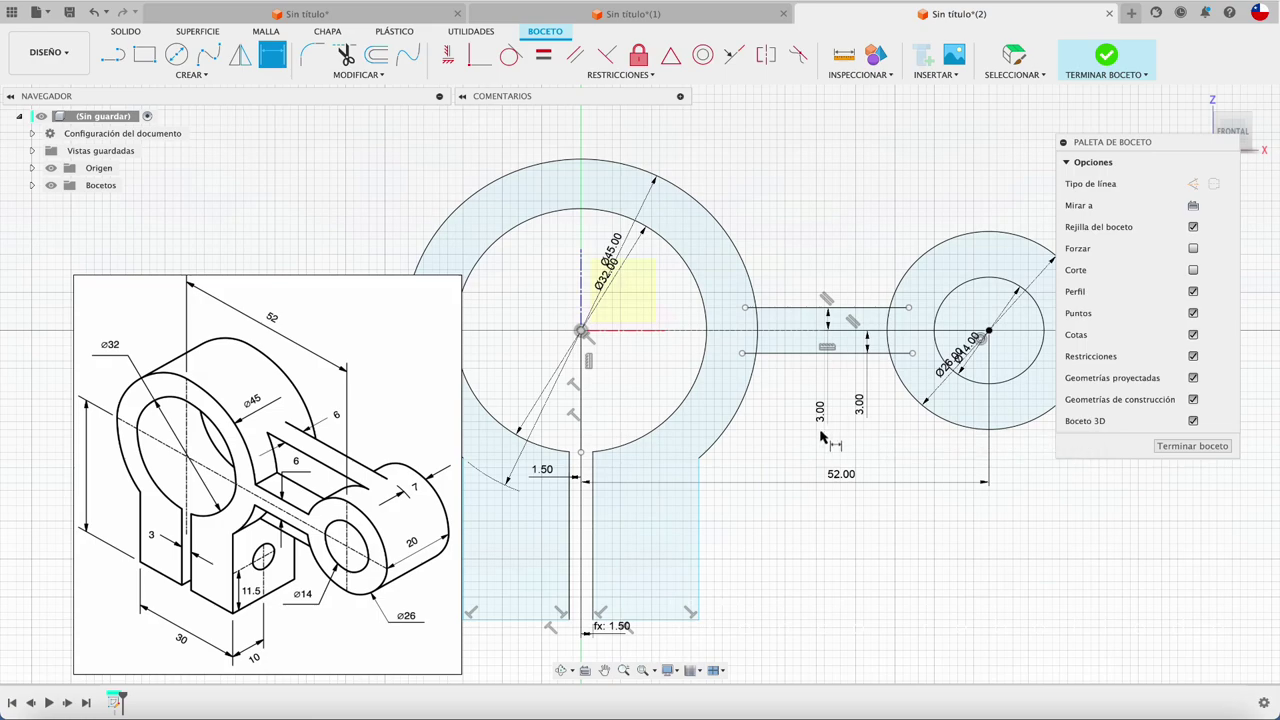
- Trim the arm line stubs and the ring and boss arcs between them, then finish the sketch
key("t")
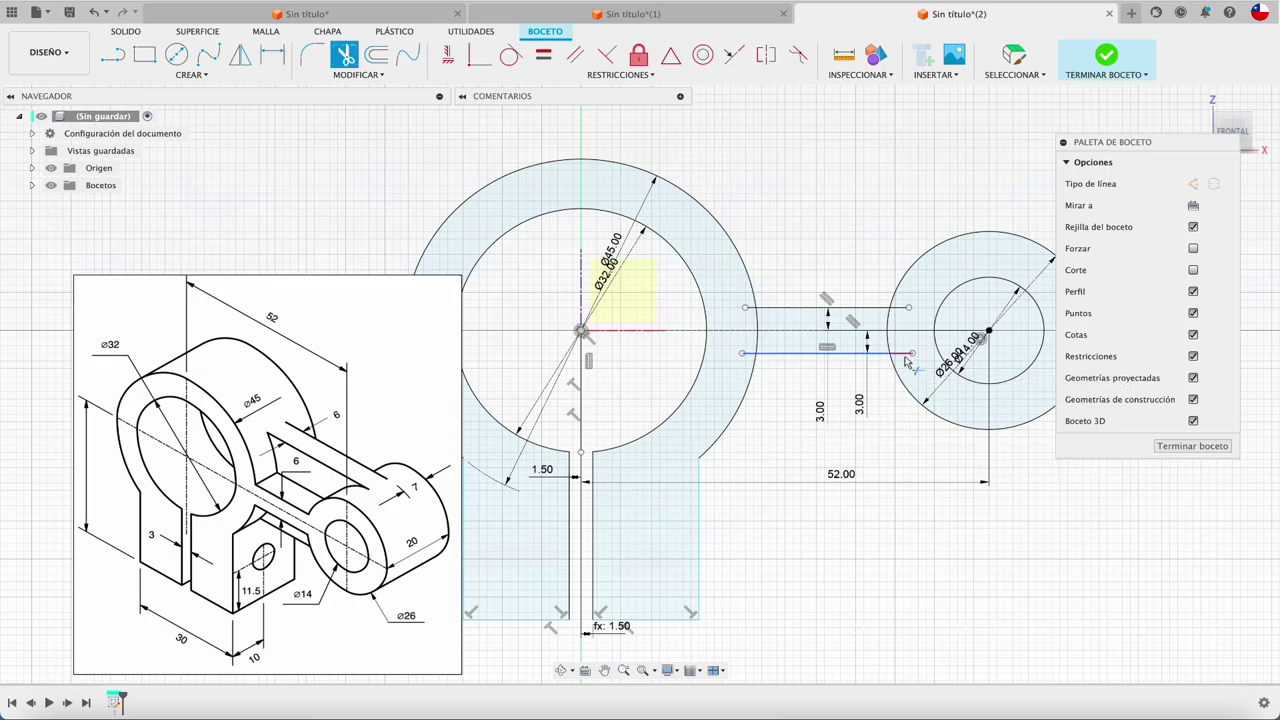
left_click(905, 357)
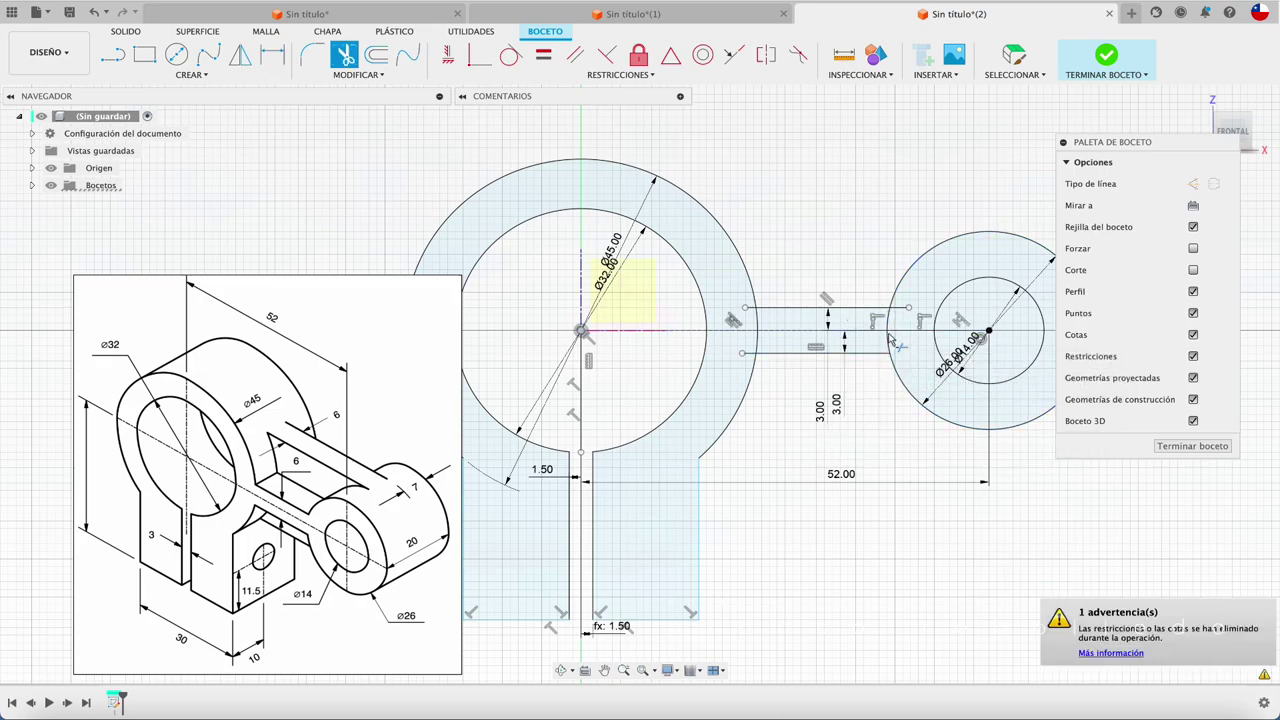
left_click(892, 320)
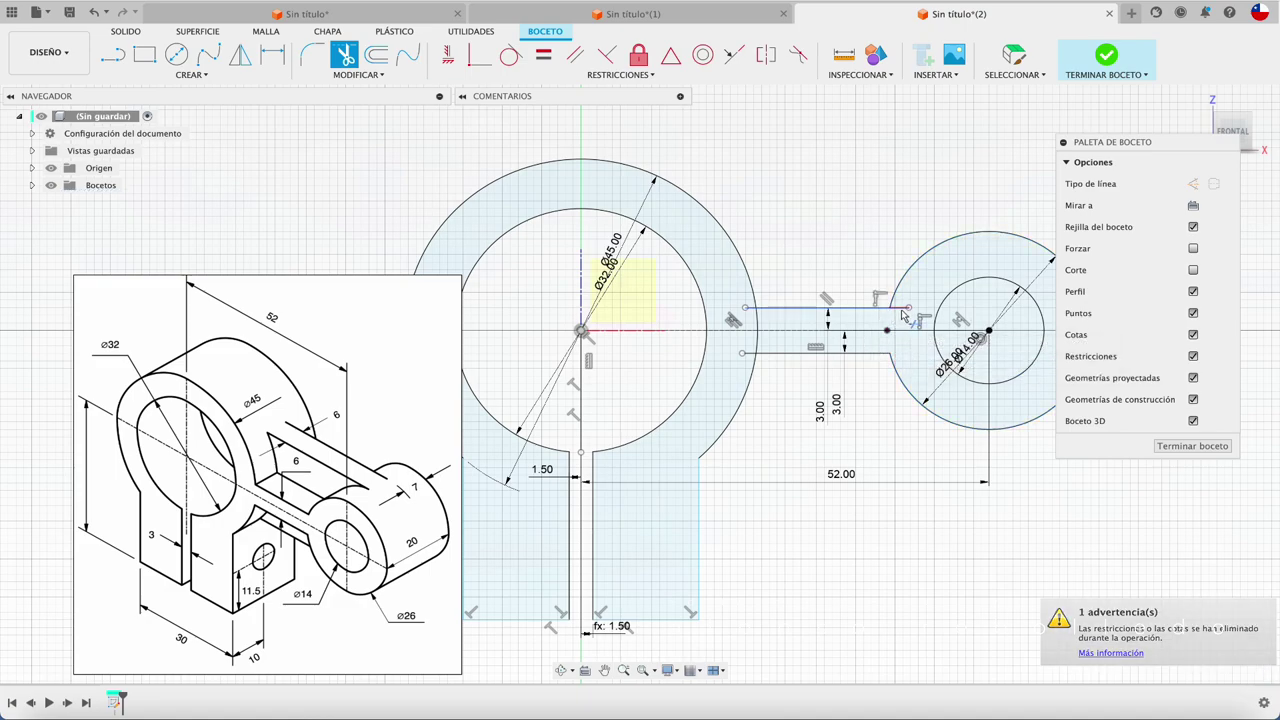
left_click(757, 322)
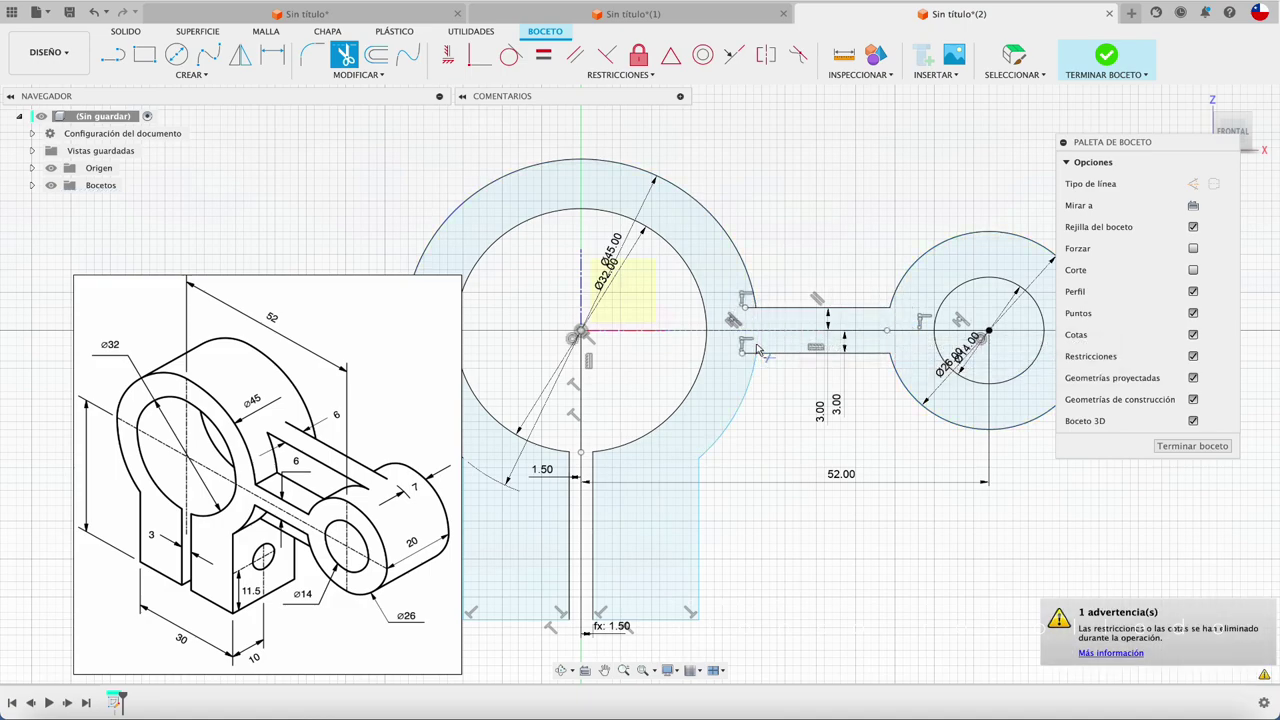
left_click(749, 351)
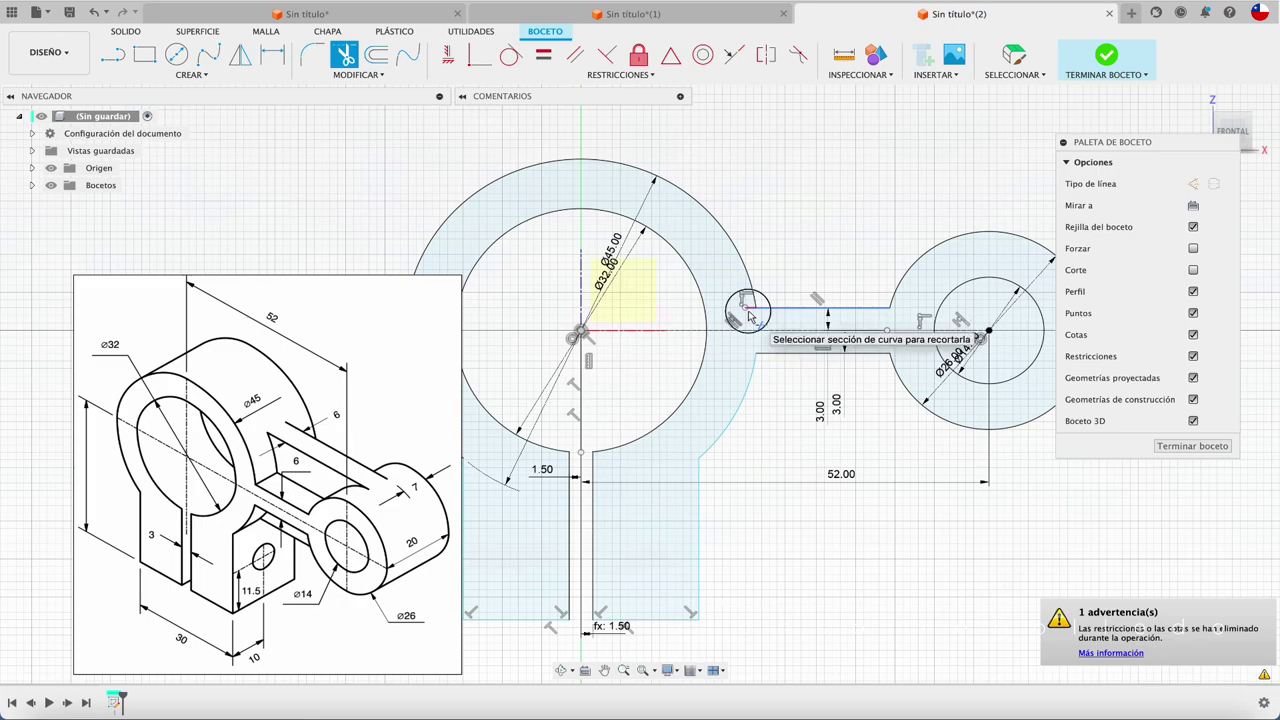
left_click(749, 306)
scroll(812, 437, "down", 2)
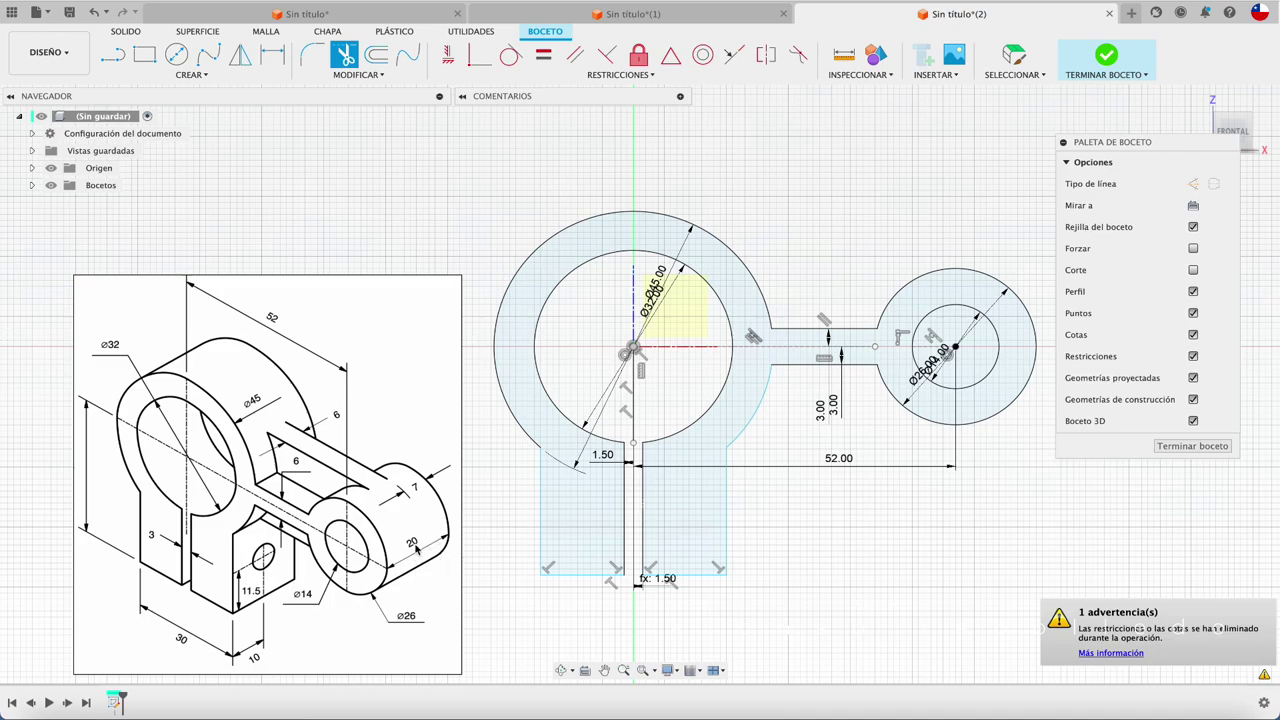
left_click(1106, 56)
- Extrude the bracket outline profile symmetrically to a 20 mm total thickness as a solid body
key("e")
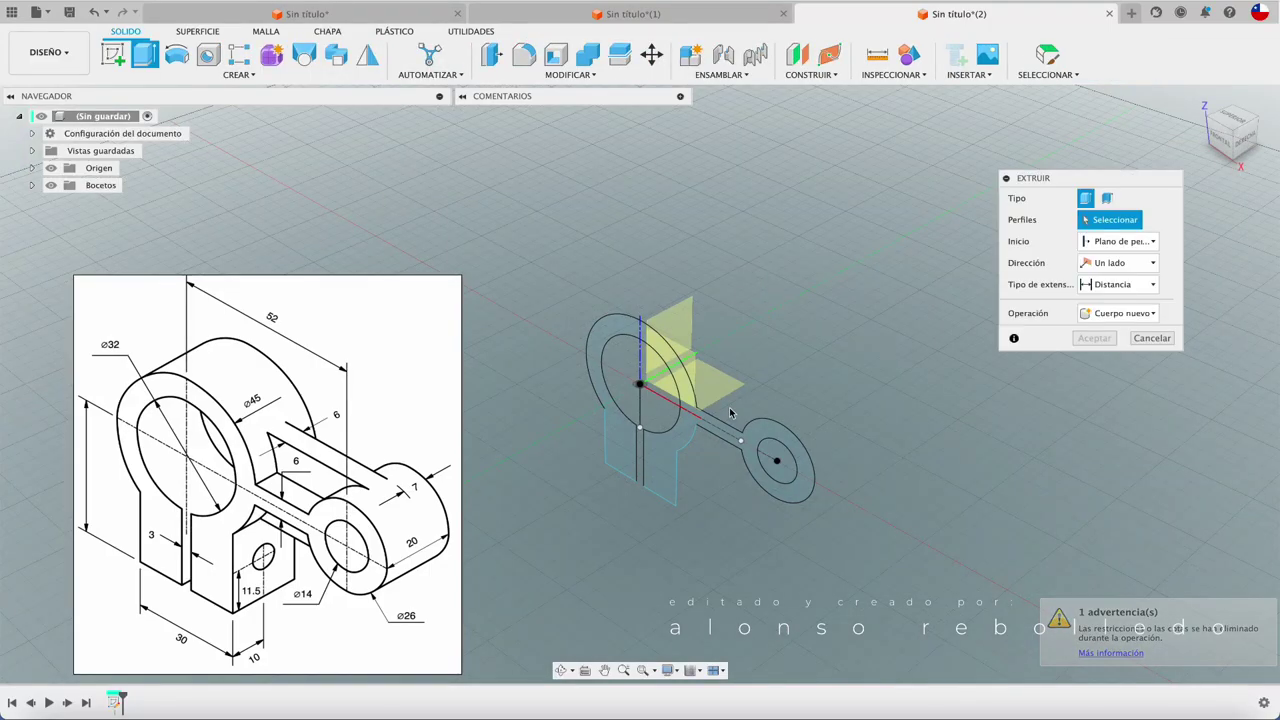
left_click(735, 432)
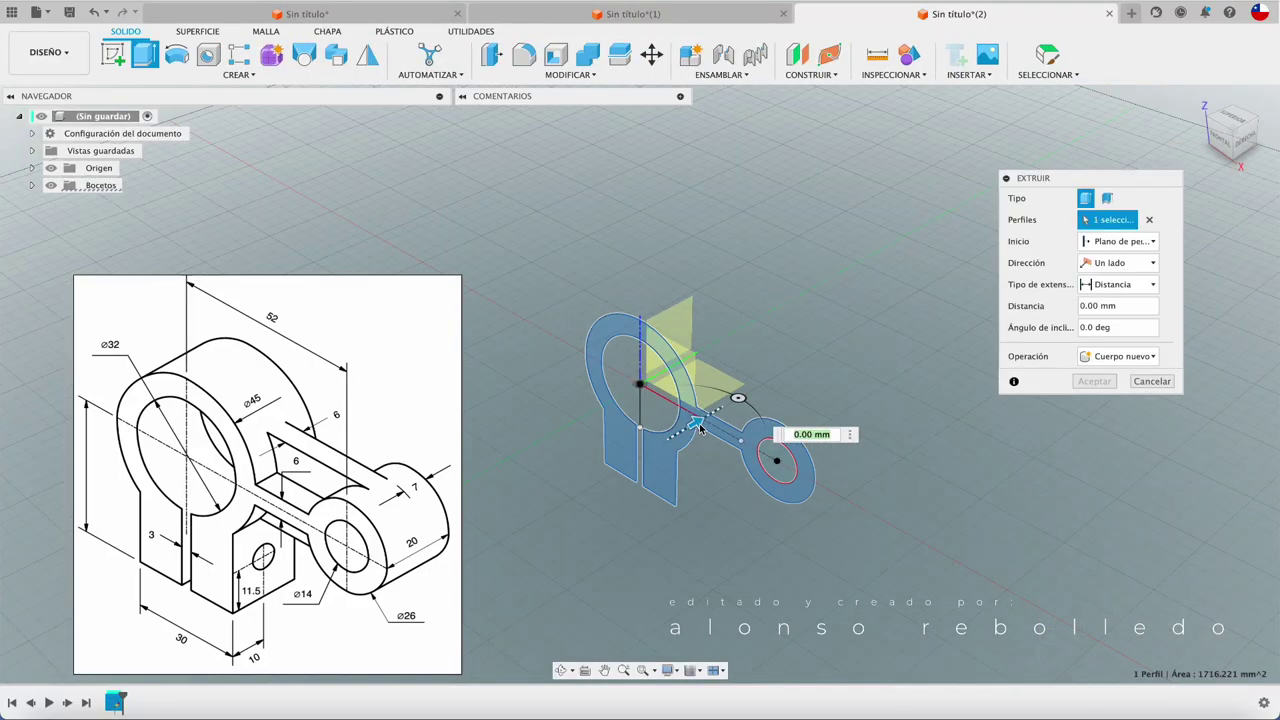
left_click_drag(696, 424, 786, 375)
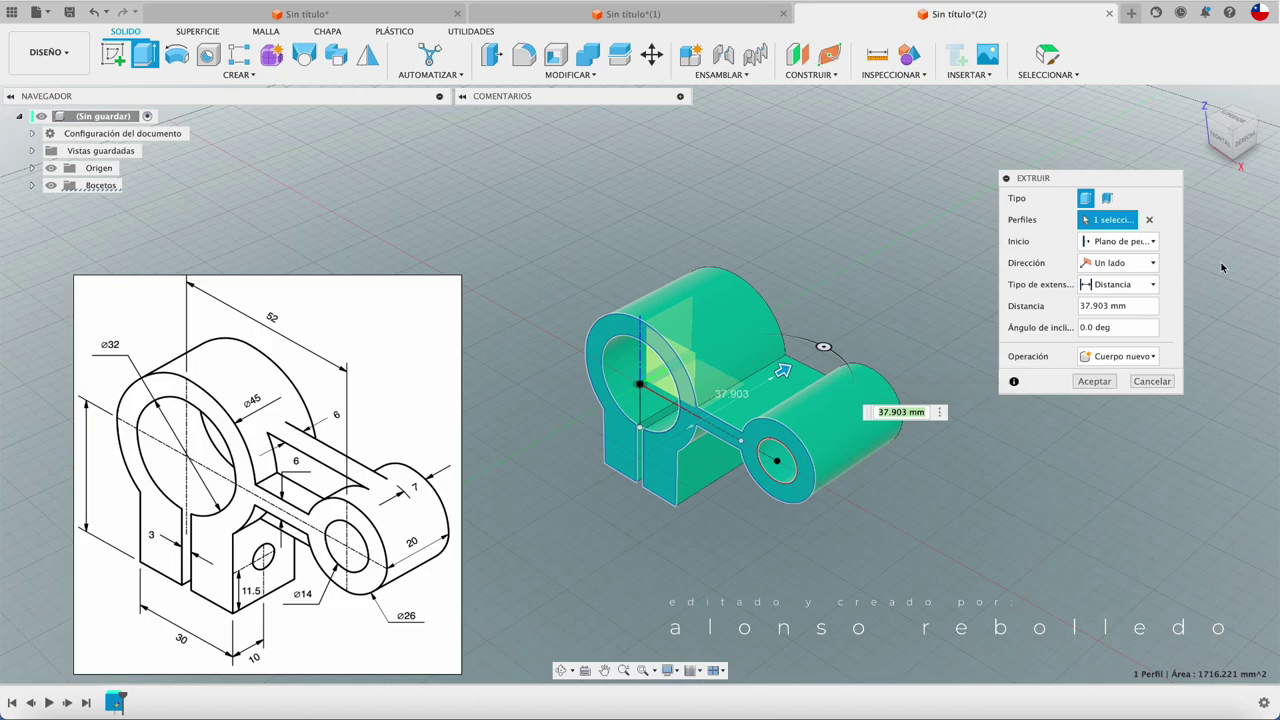
left_click(1152, 284)
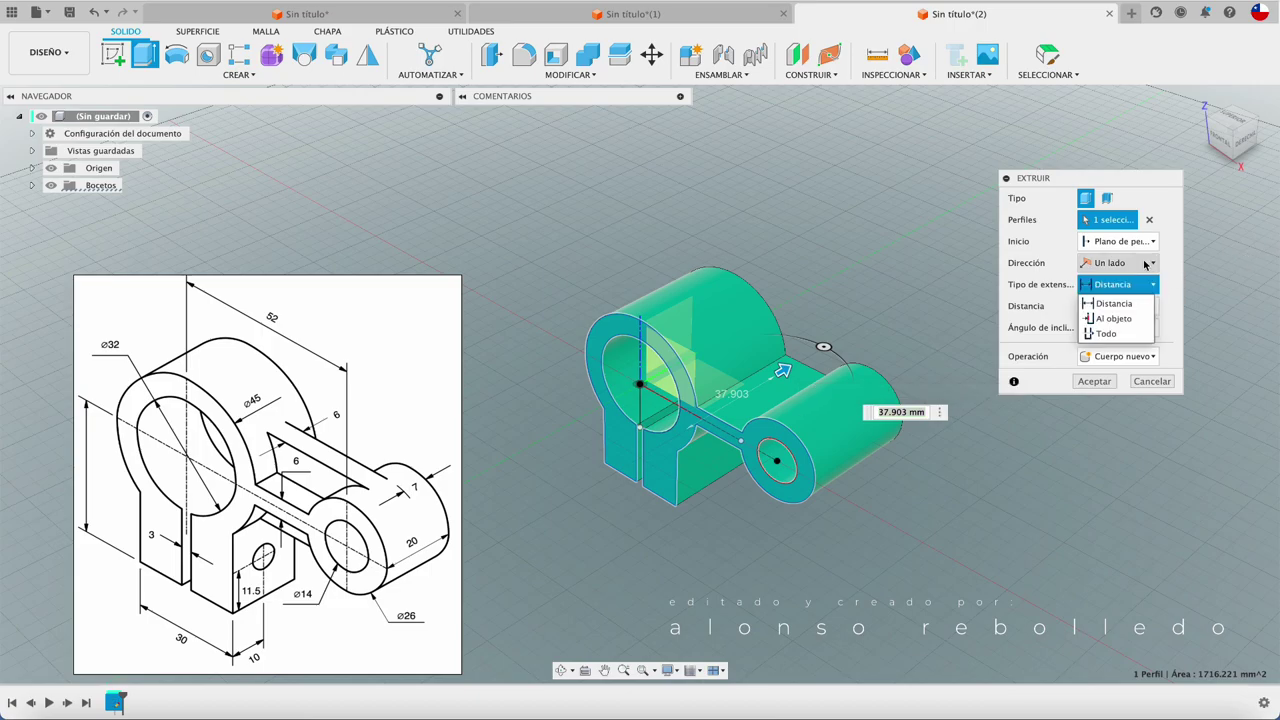
left_click(1147, 262)
left_click(1124, 312)
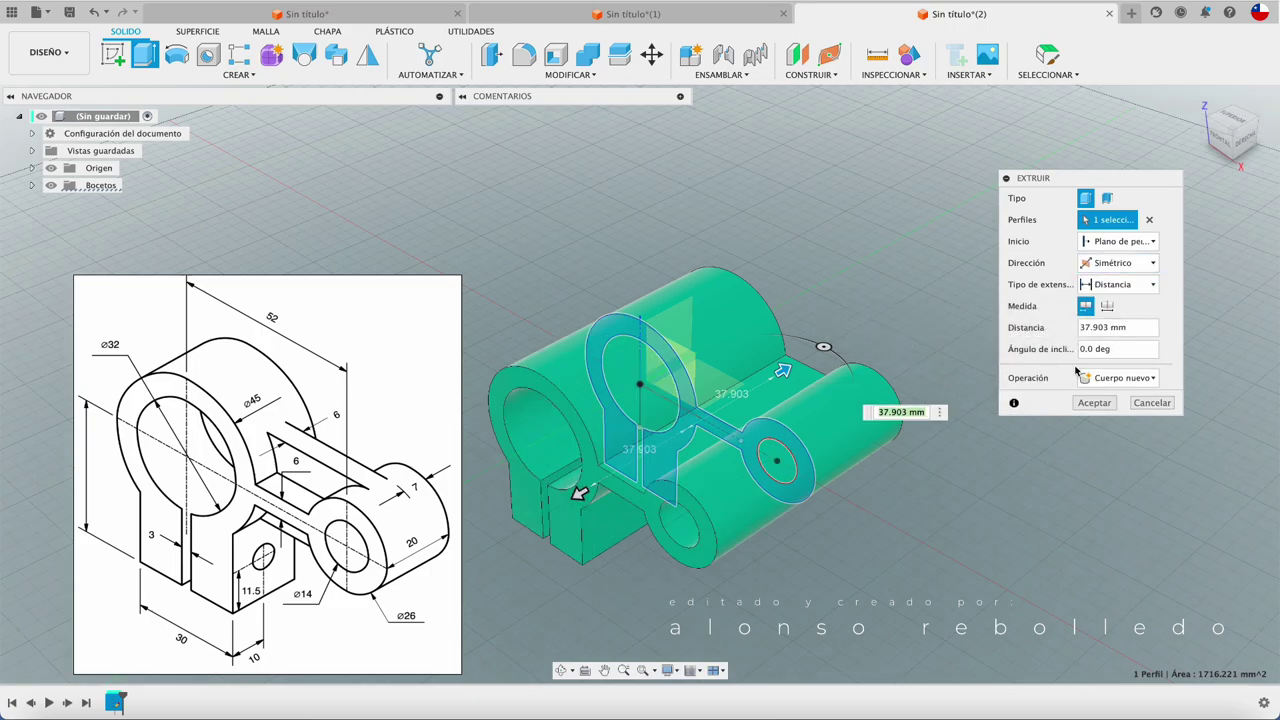
left_click(1107, 305)
left_click(1064, 329)
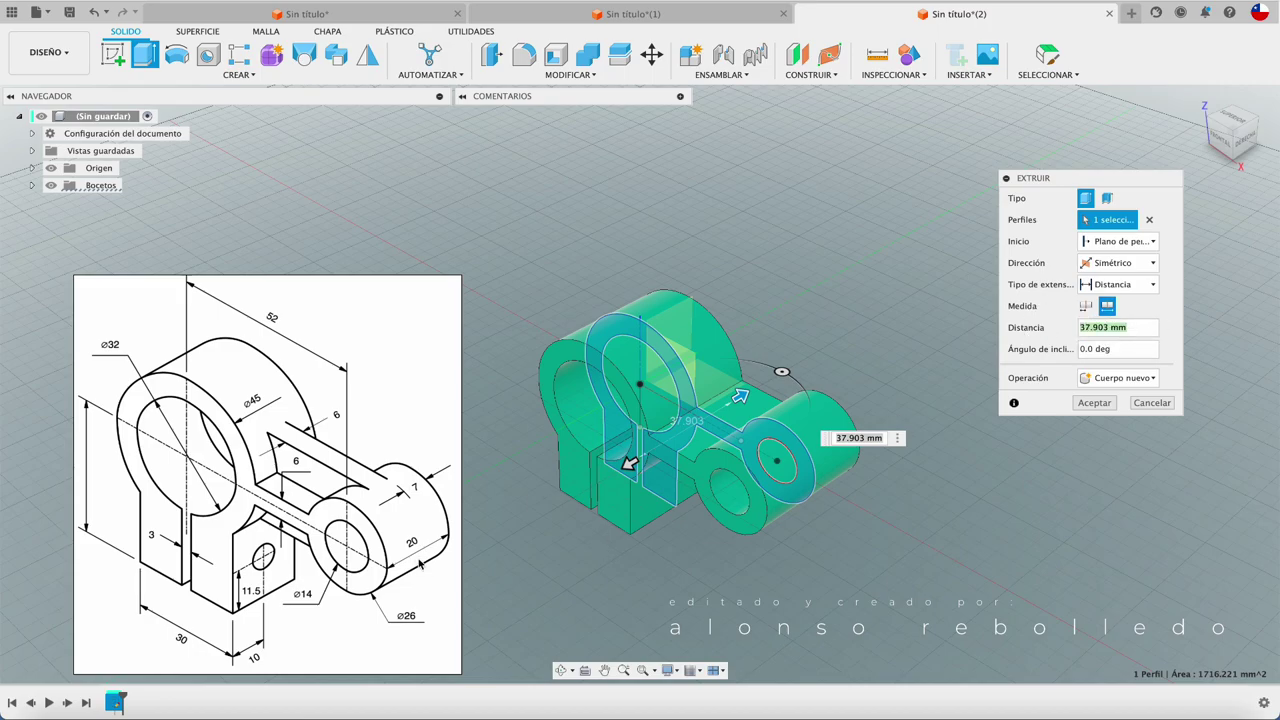
type("20")
key("Return")
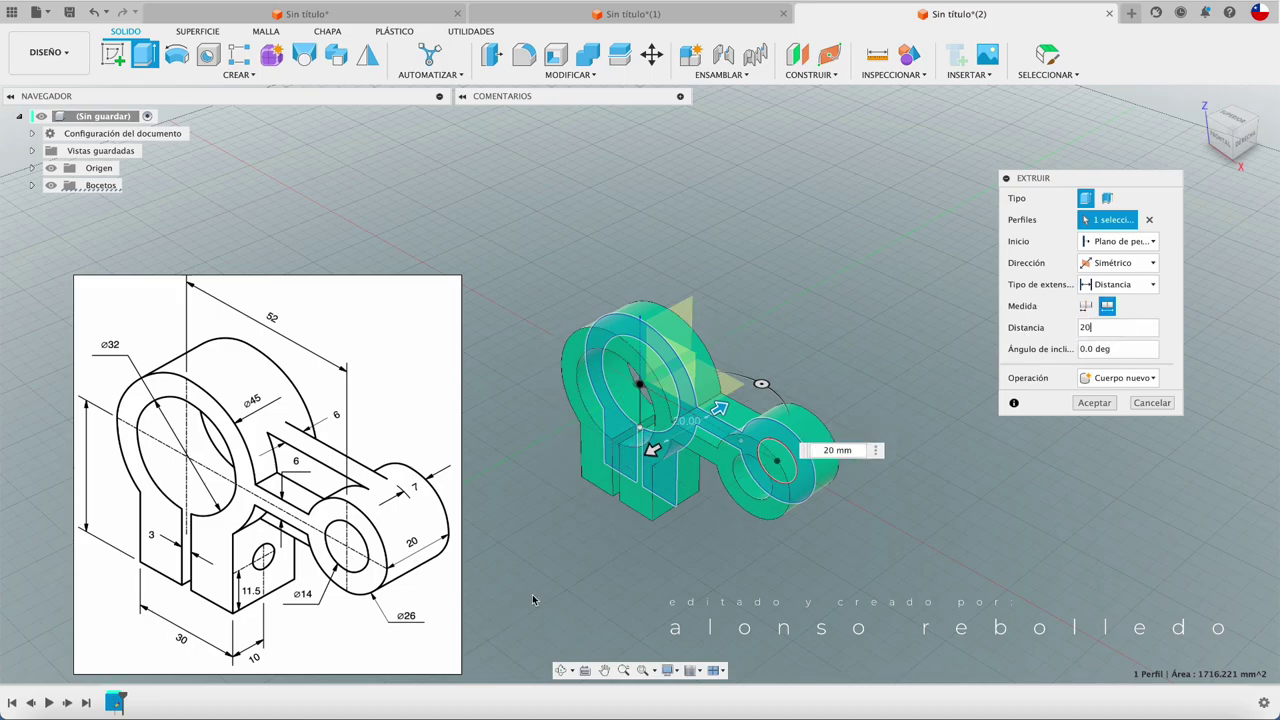
left_click(1090, 402)
- Orbit the new solid to view the whole part and hide the origin planes
scroll(787, 366, "up", 5)
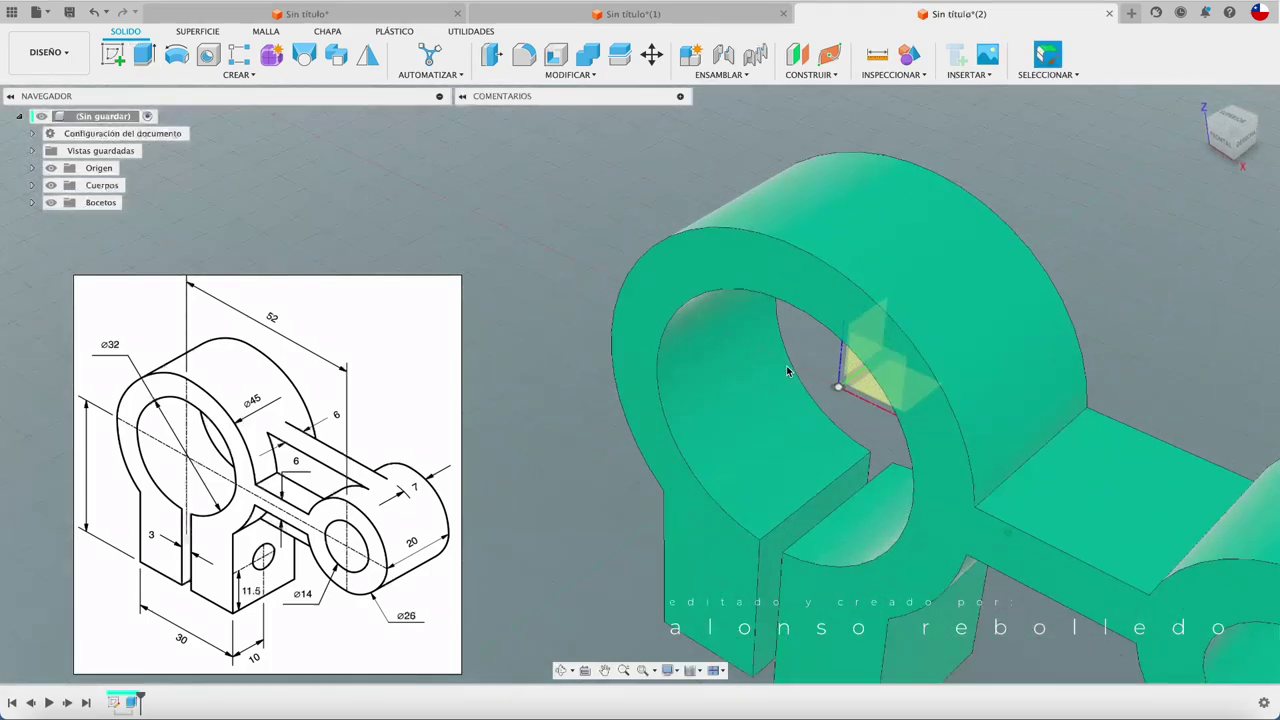
scroll(787, 368, "down", 2)
scroll(787, 366, "down", 4)
middle_click_drag(789, 366, 185, 232, "shift")
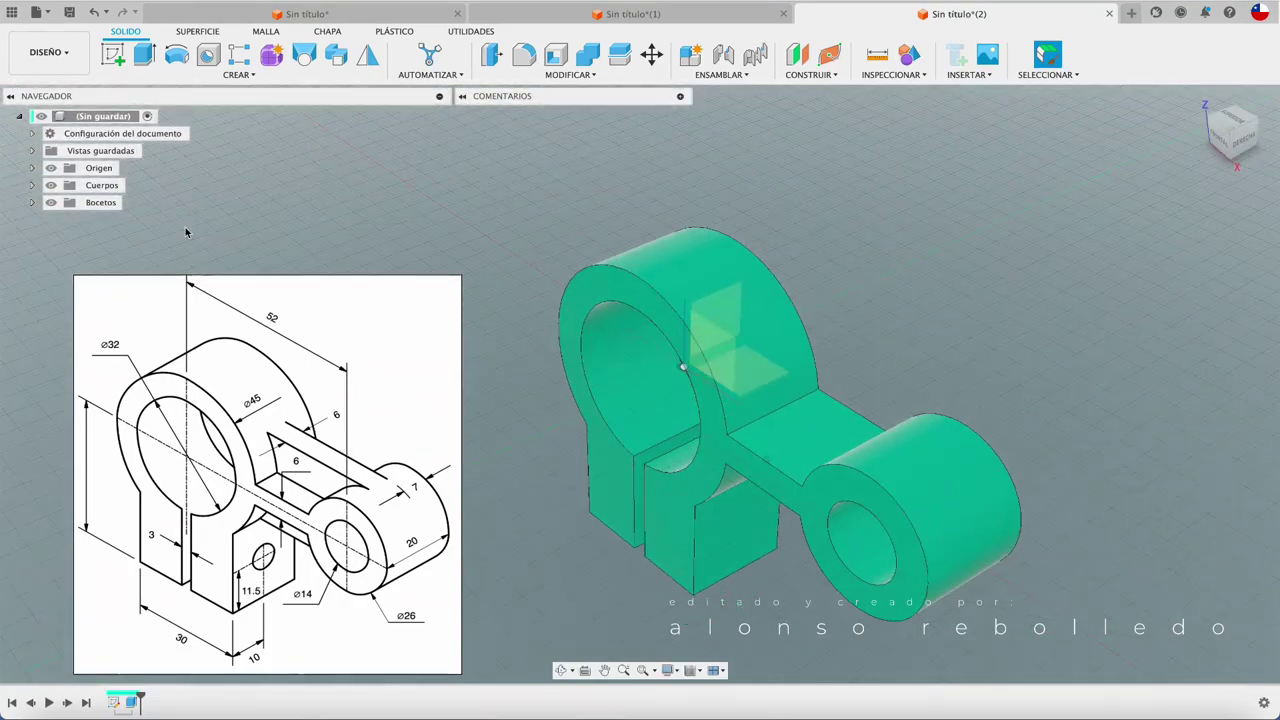
left_click(51, 168)
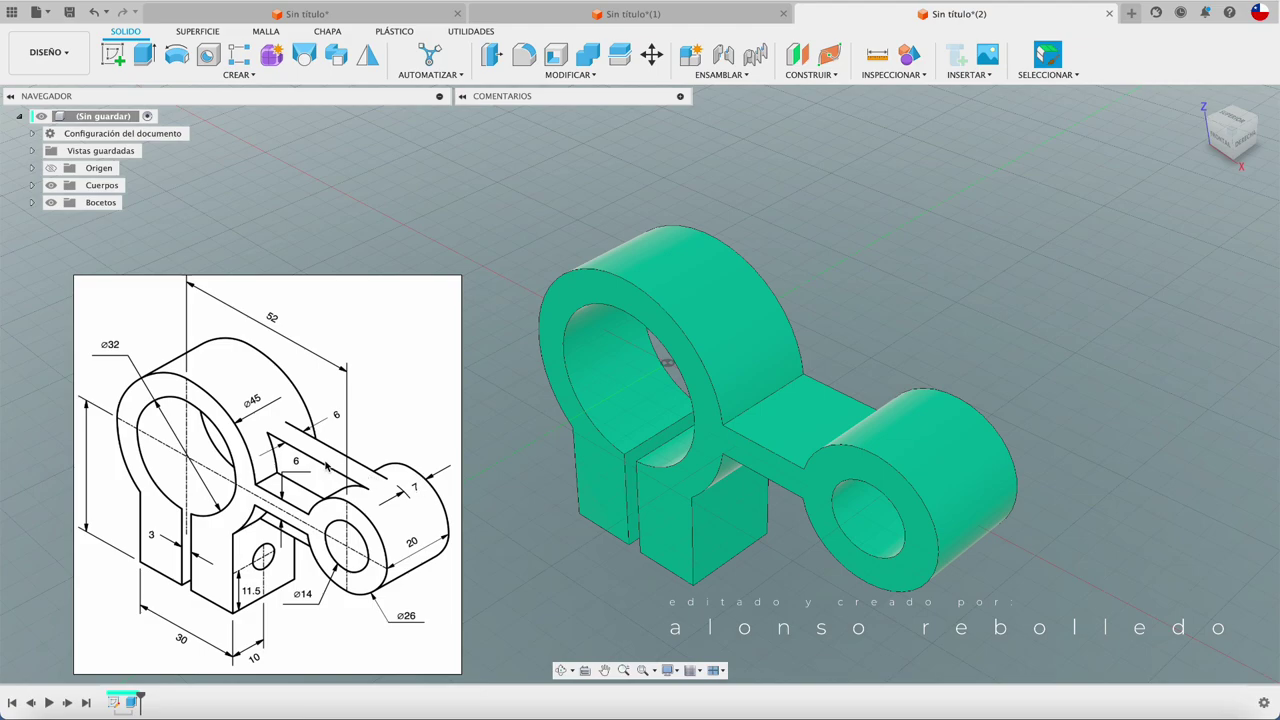
- Show the origin planes again and start a new sketch
scroll(860, 289, "up", 3, "shift")
scroll(860, 289, "up", 3, "shift")
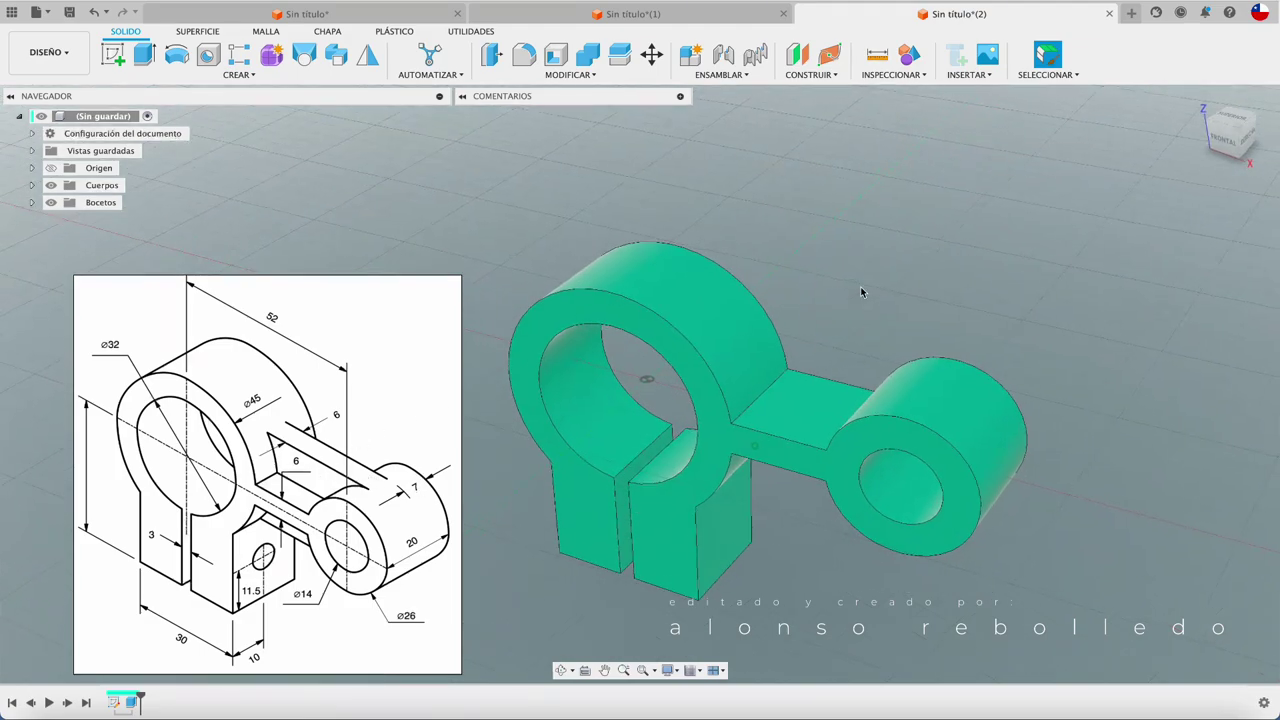
scroll(860, 286, "up", 3, "shift")
scroll(860, 286, "up", 2, "shift")
left_click(51, 168)
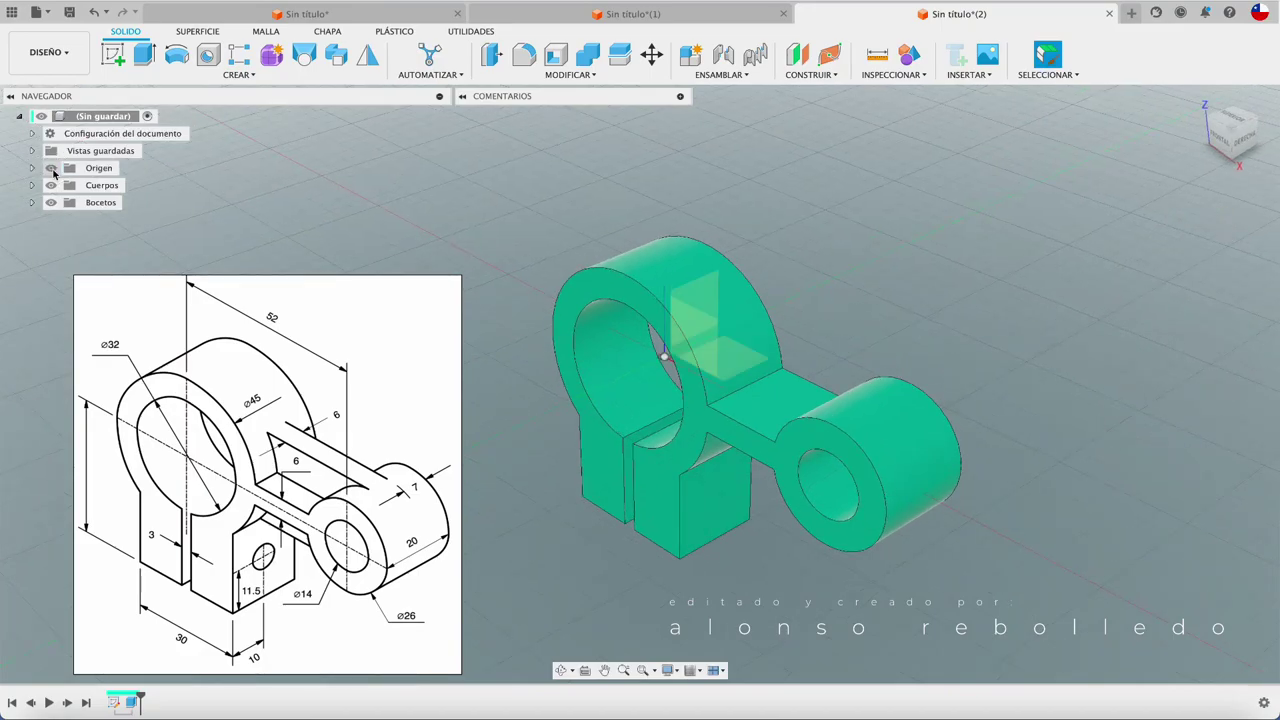
scroll(280, 220, "up", 3, "shift")
scroll(280, 220, "up", 2, "shift")
scroll(280, 220, "down", 3, "shift")
scroll(270, 180, "down", 2, "shift")
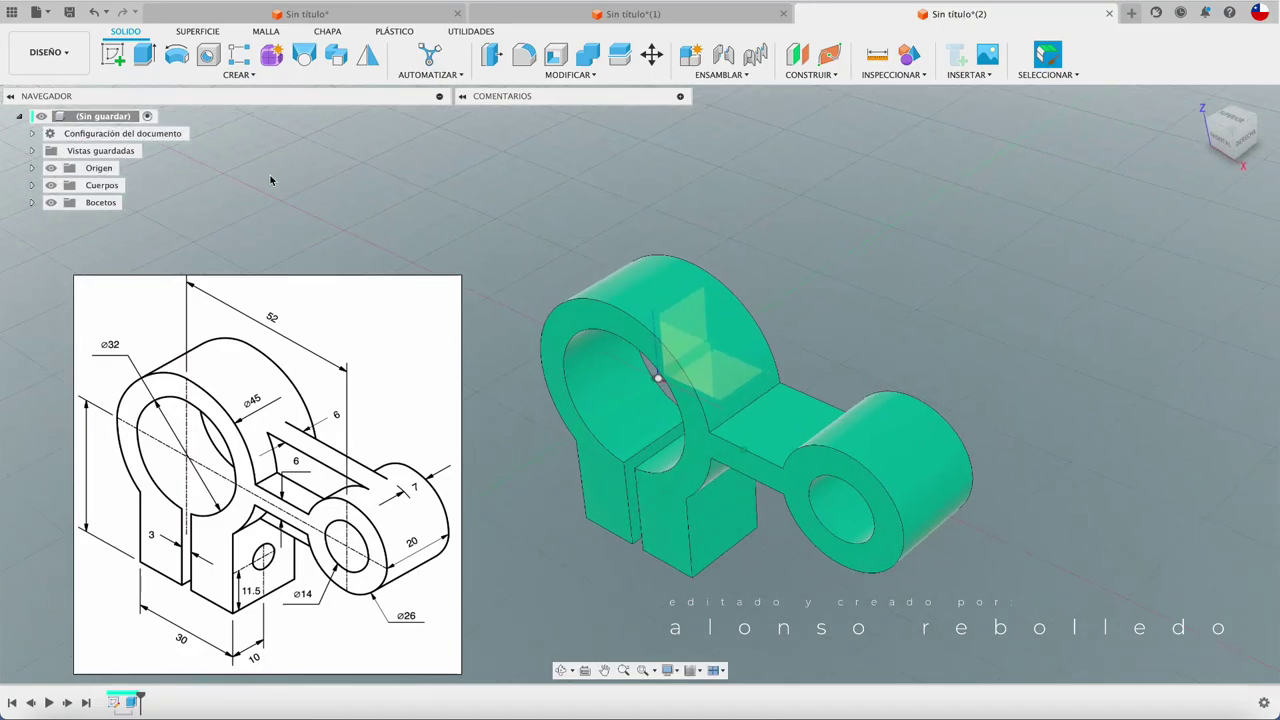
left_click(113, 54)
- Place the new sketch on the bracket's front face
scroll(579, 314, "up", 2)
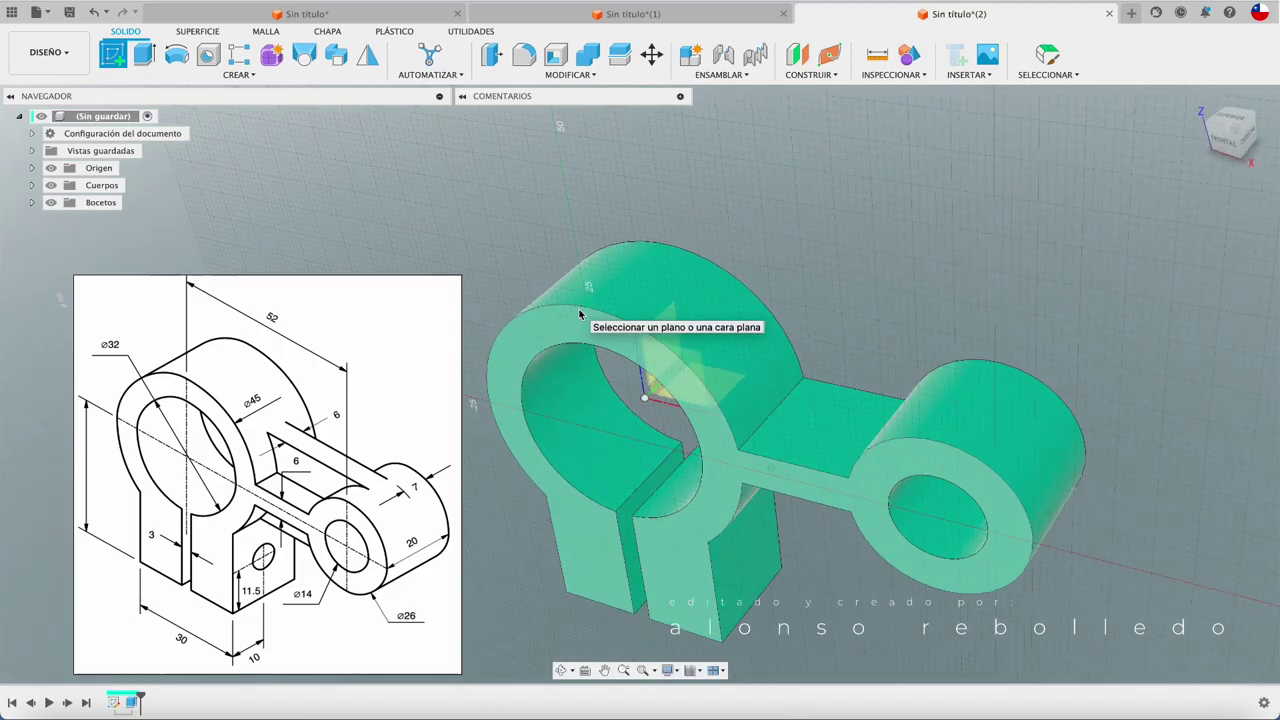
mouse_move(579, 314)
middle_mouse_down("shift")
mouse_move(579, 395)
mouse_move(574, 316)
mouse_move(650, 420)
mouse_move(722, 401)
middle_mouse_up("shift")
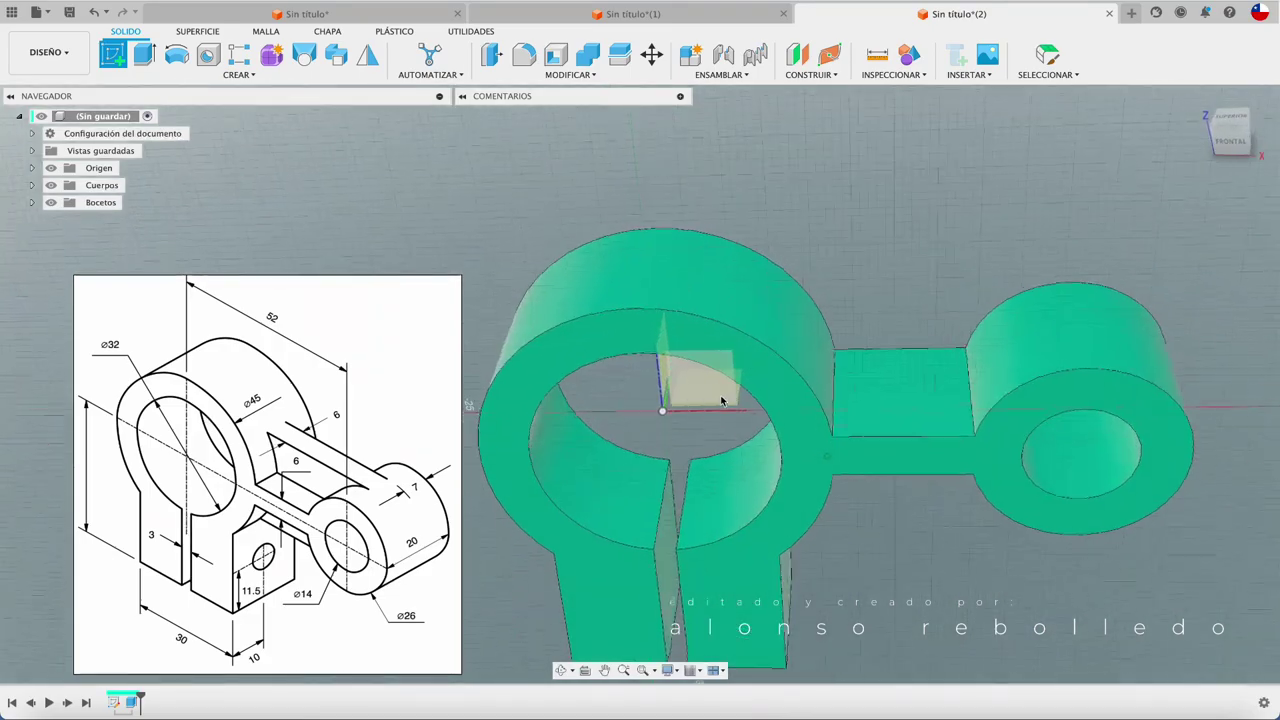
left_click(722, 401)
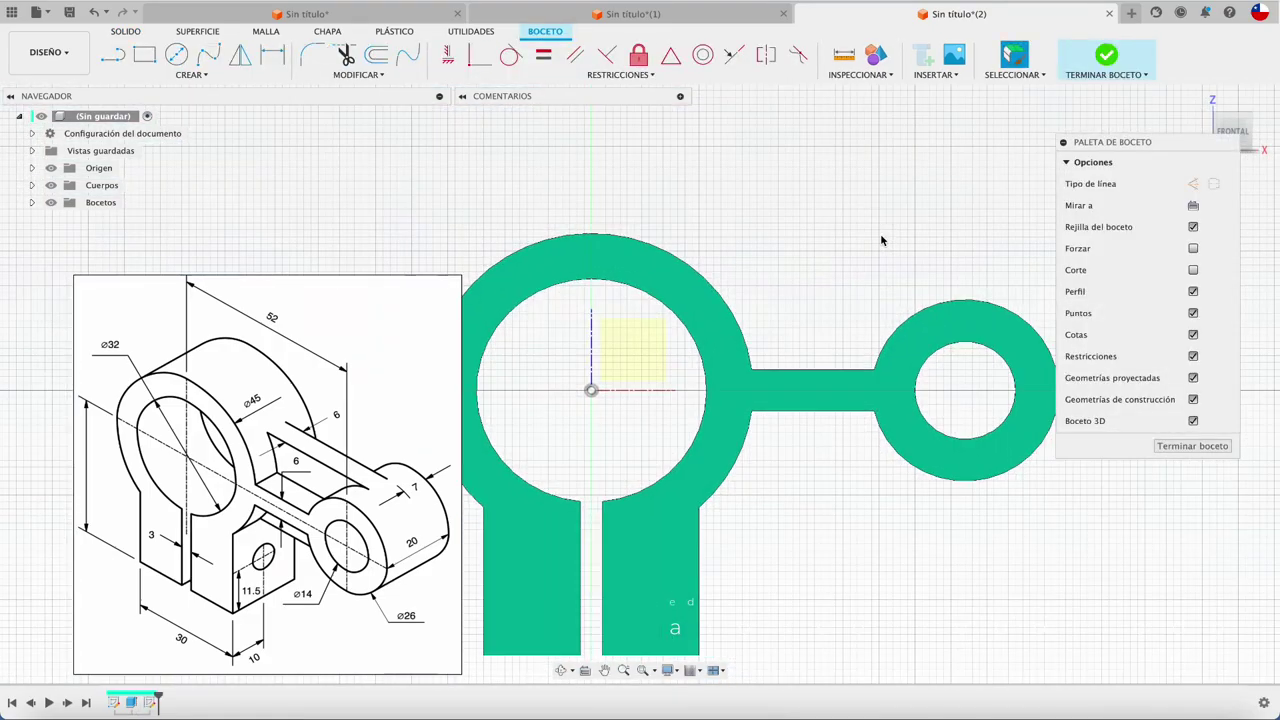
left_click(113, 55)
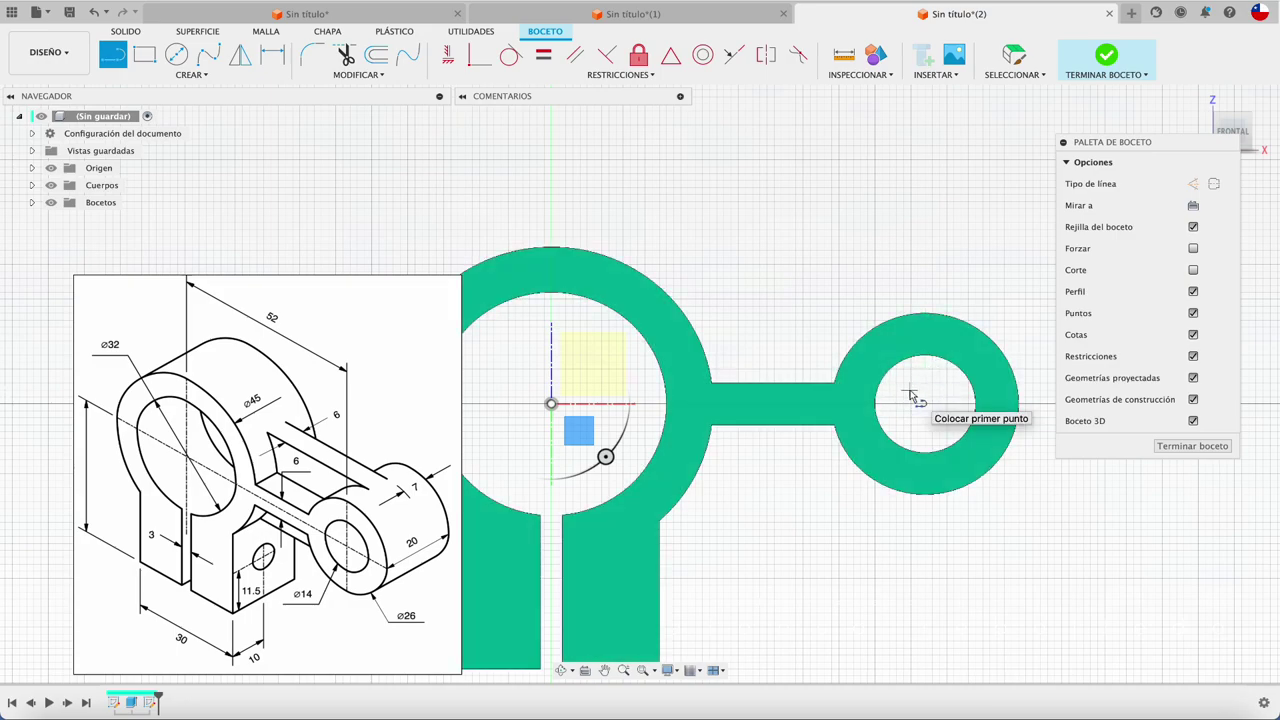
- Project the boss edge, the small ring's inner circle and the large ring's arcs into the sketch
key("p")
left_click(940, 315)
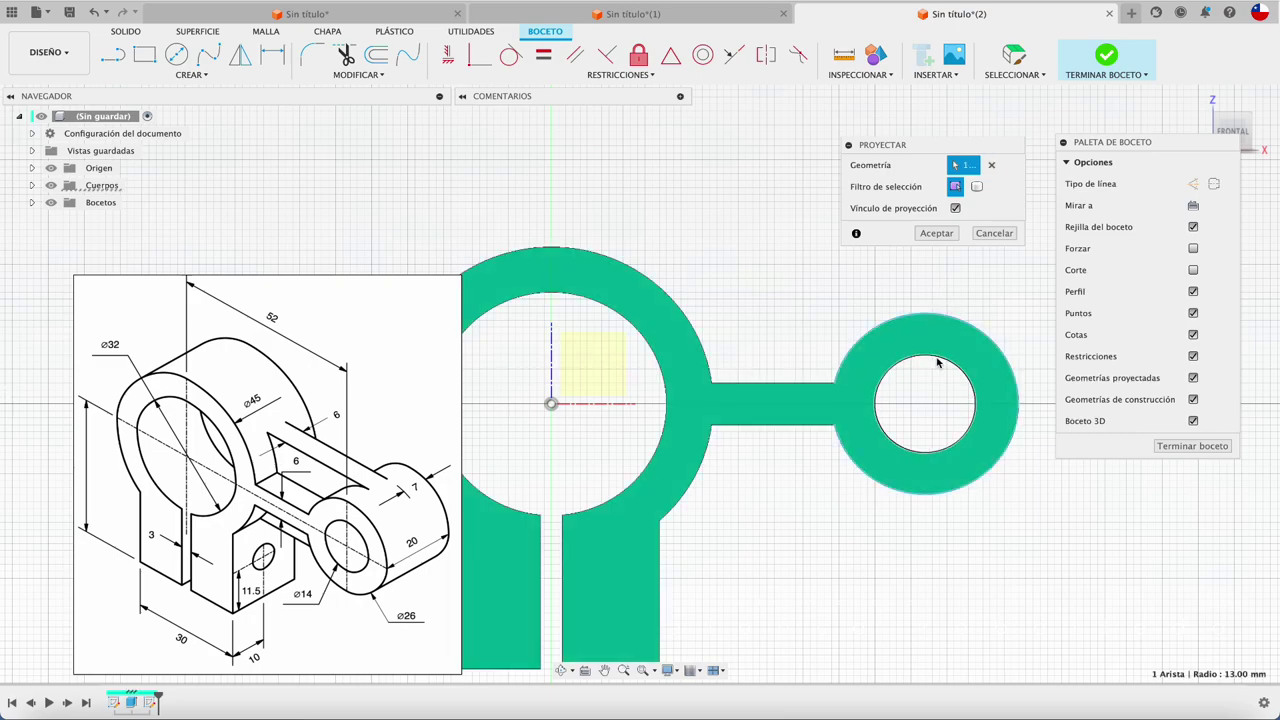
left_click(938, 358)
left_click(690, 318)
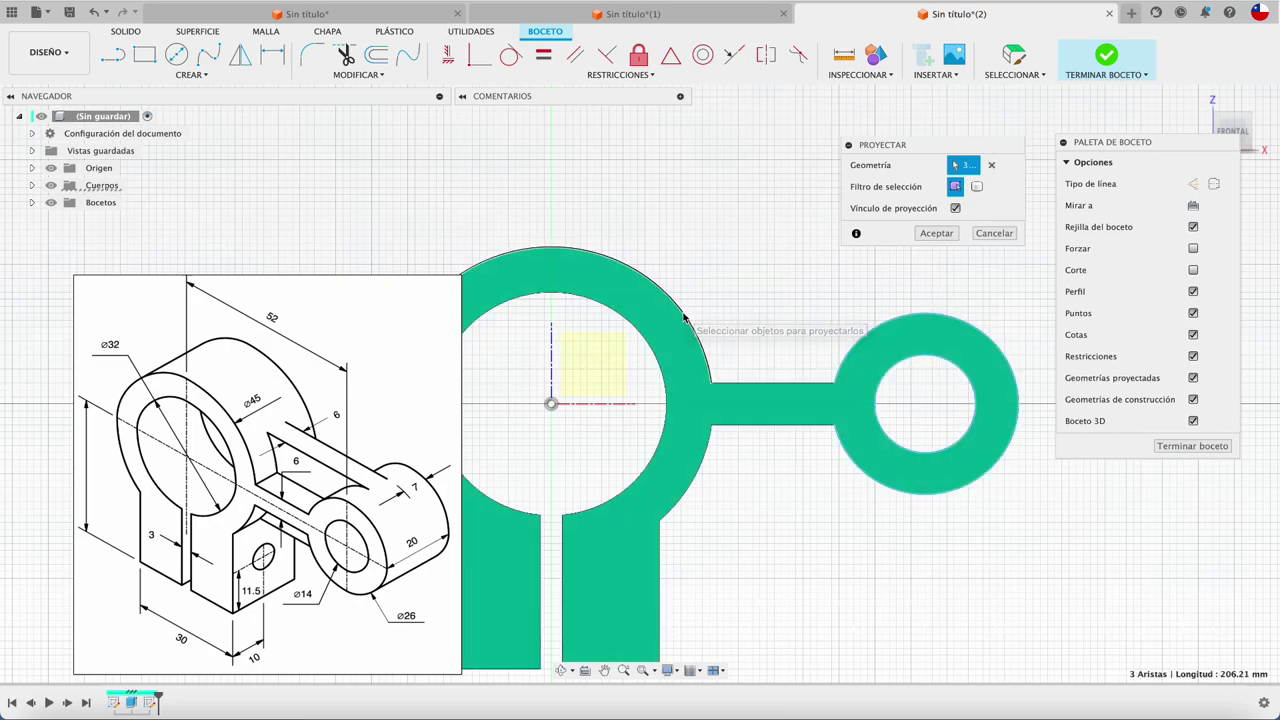
left_click(650, 353)
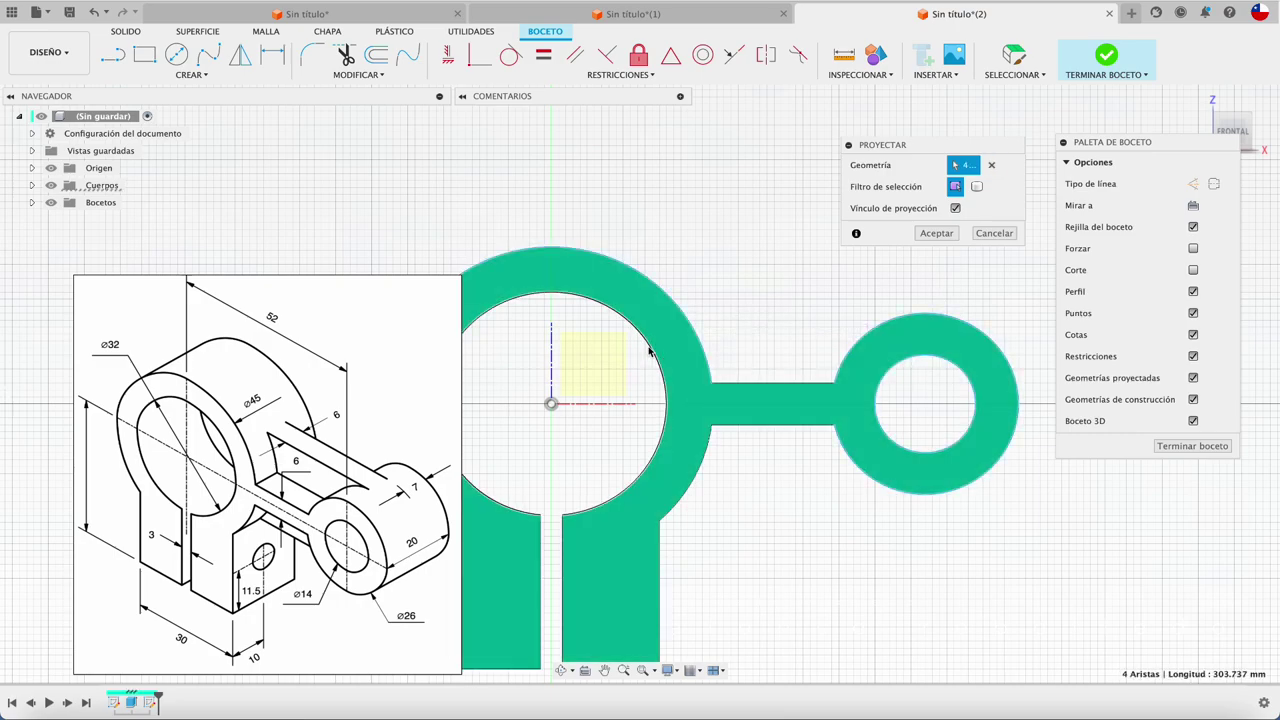
left_click(942, 234)
scroll(940, 277, "up", 1)
scroll(940, 277, "up", 1)
scroll(940, 277, "up", 1)
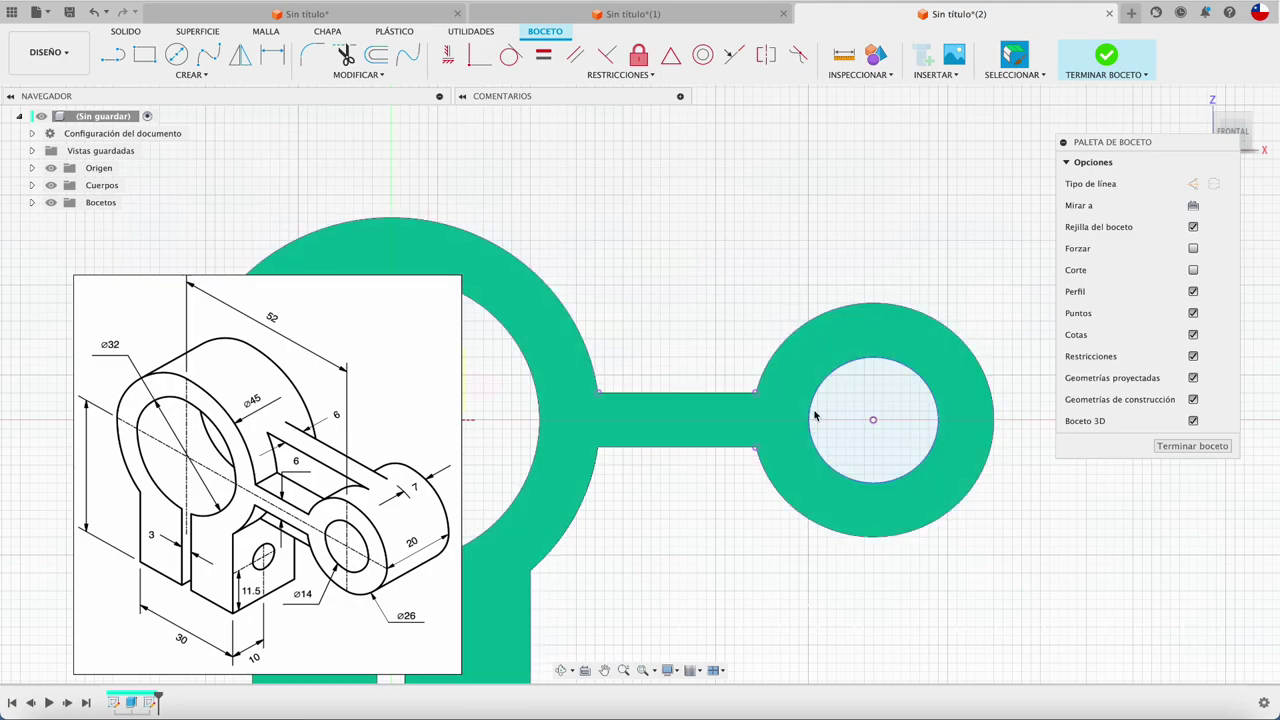
- Draw a vertical line up from the small ring's centre and a horizontal line from its top to the large ring
key("l")
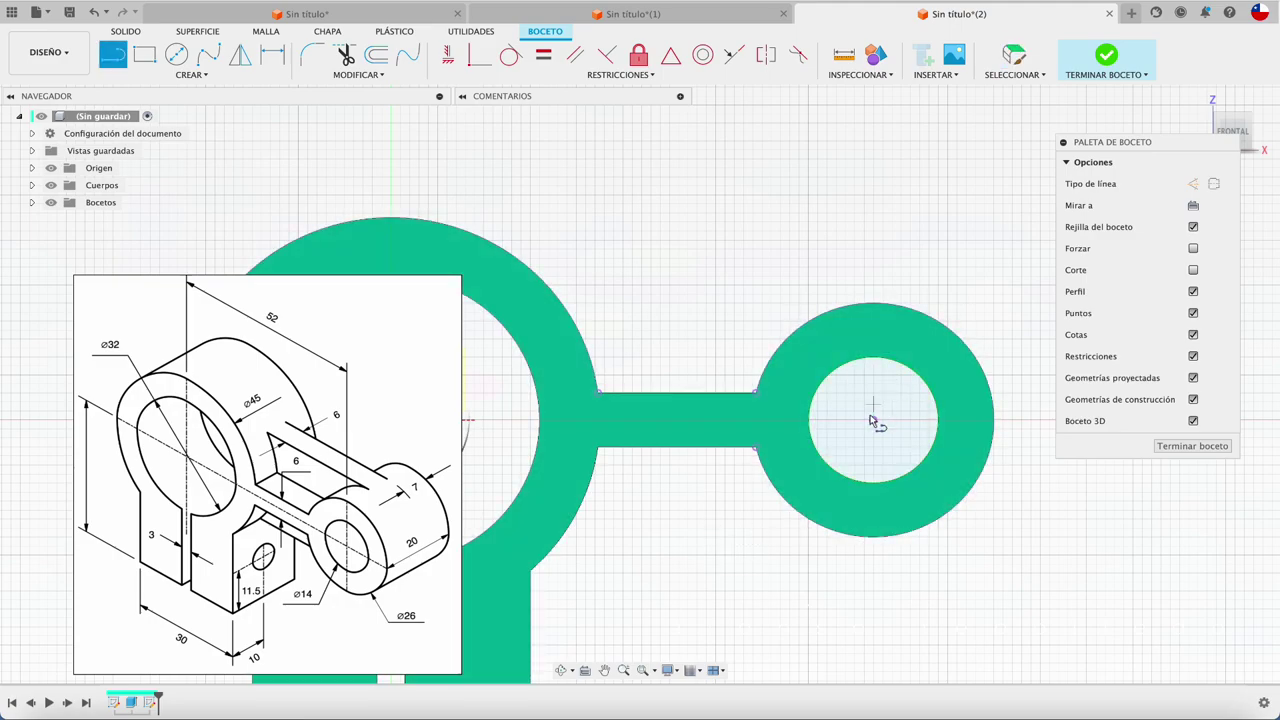
left_click(873, 420)
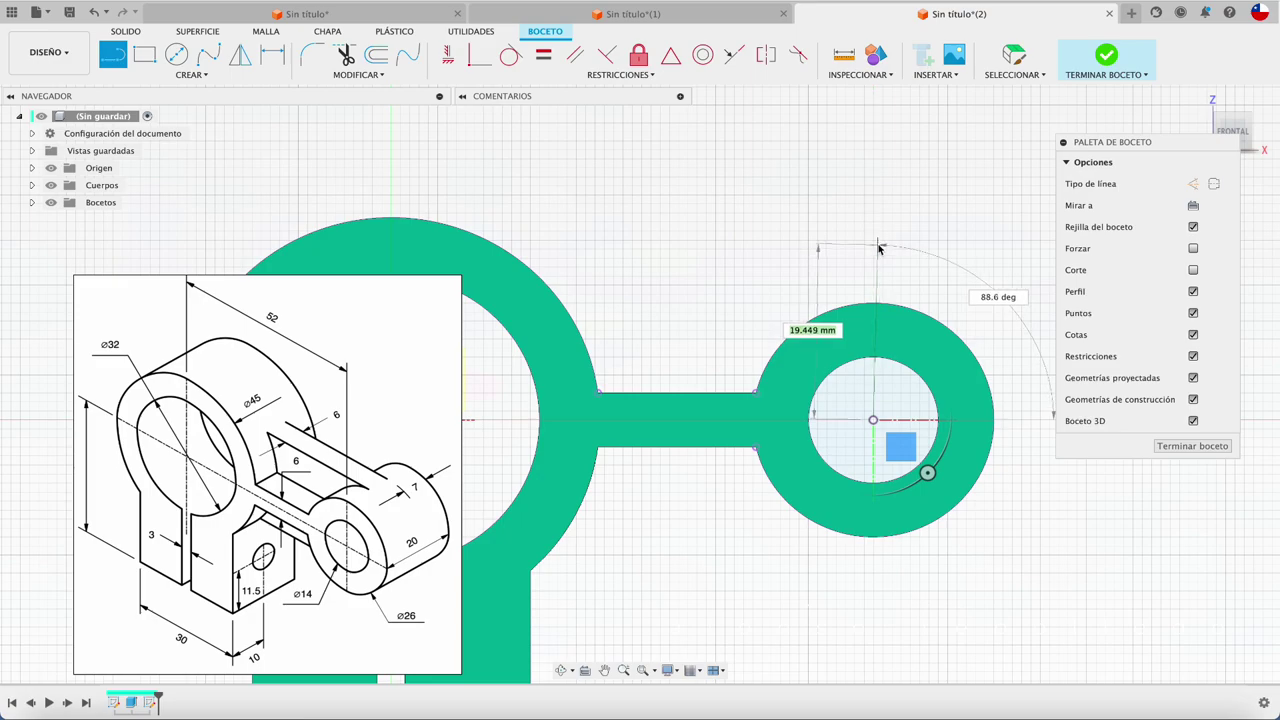
left_click(873, 243)
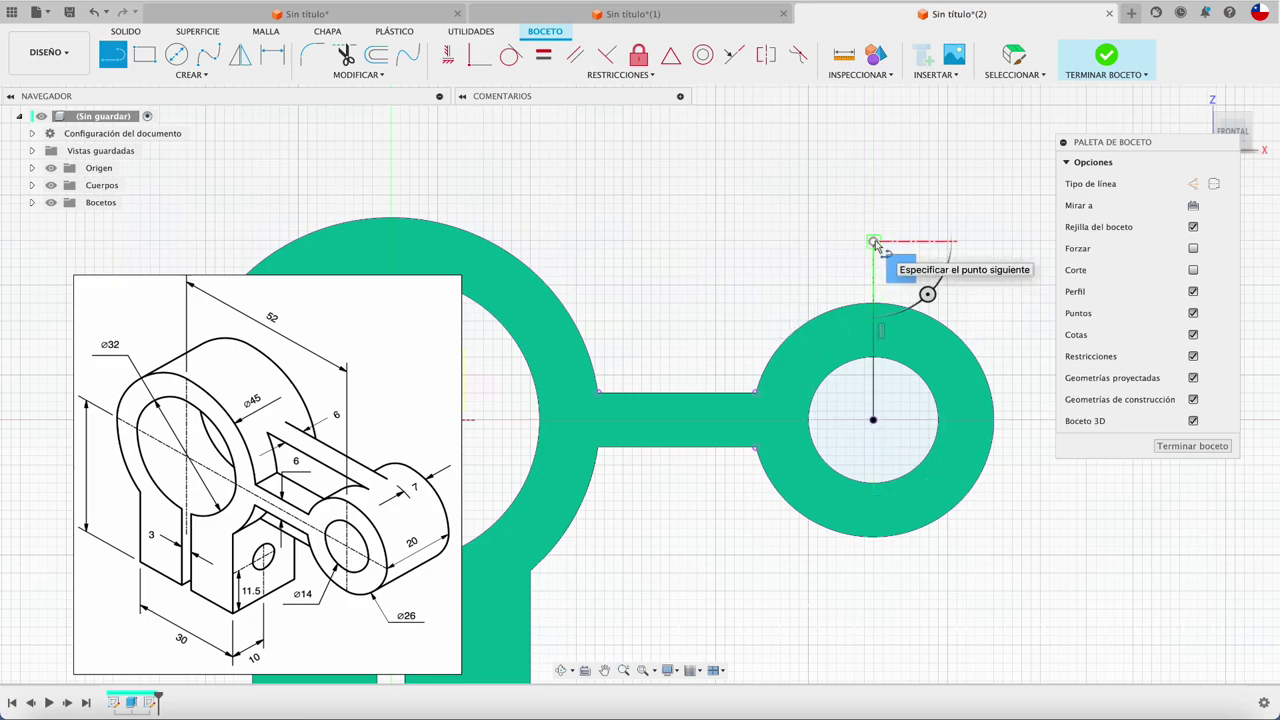
key("Escape")
key("l")
left_click_drag(873, 303, 638, 333)
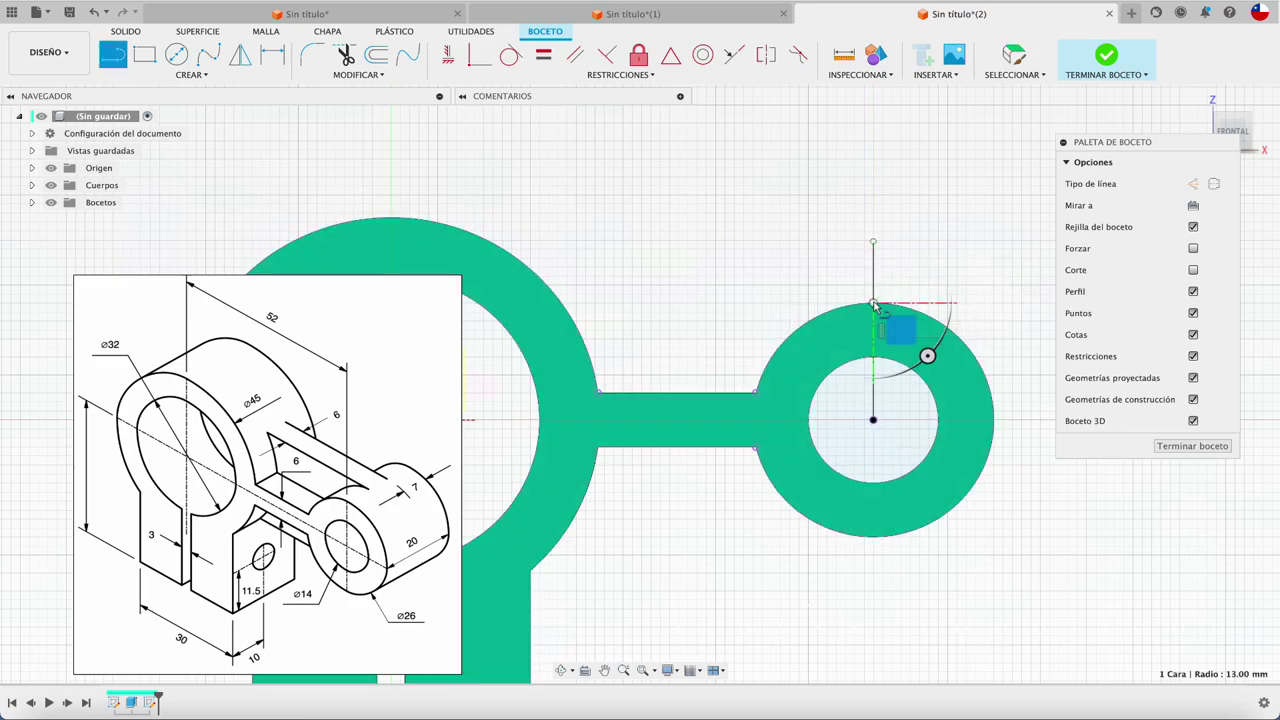
middle_click_drag(640, 300, 704, 291)
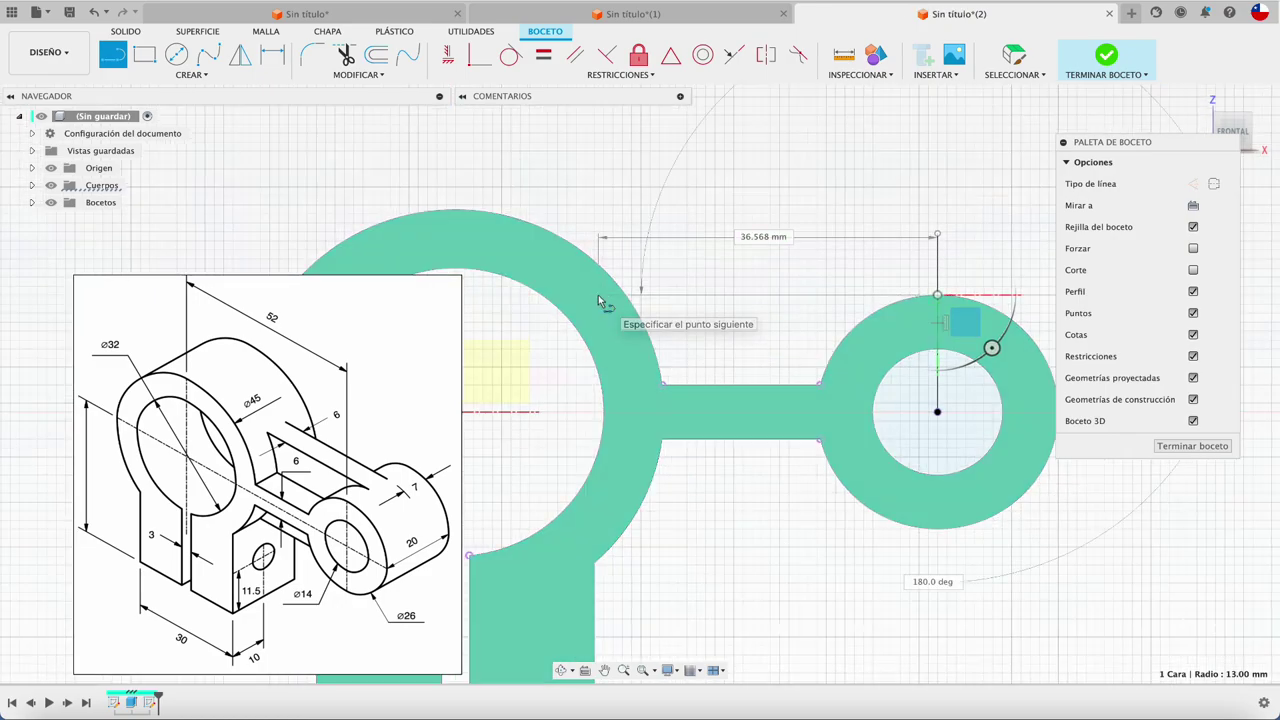
left_click(599, 298)
key("Escape")
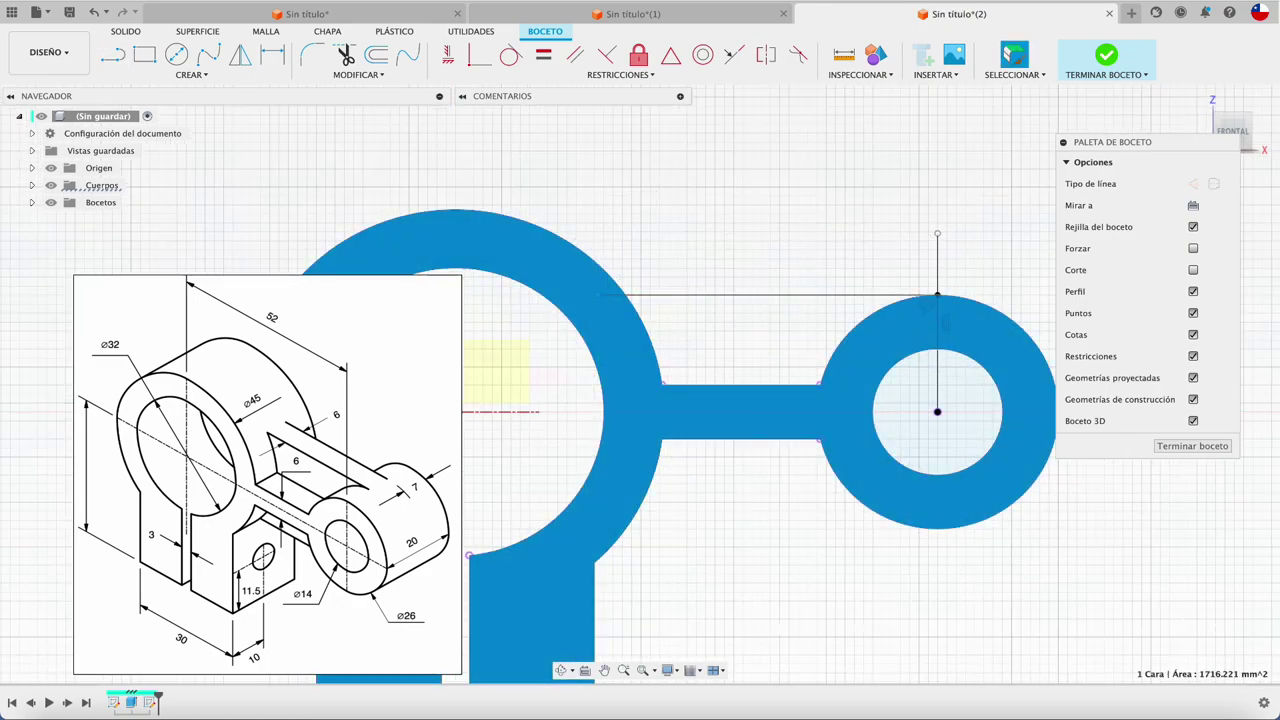
- Finish the sketch, then start an extrusion and cancel it, leaving the body unchanged
left_click(1114, 73)
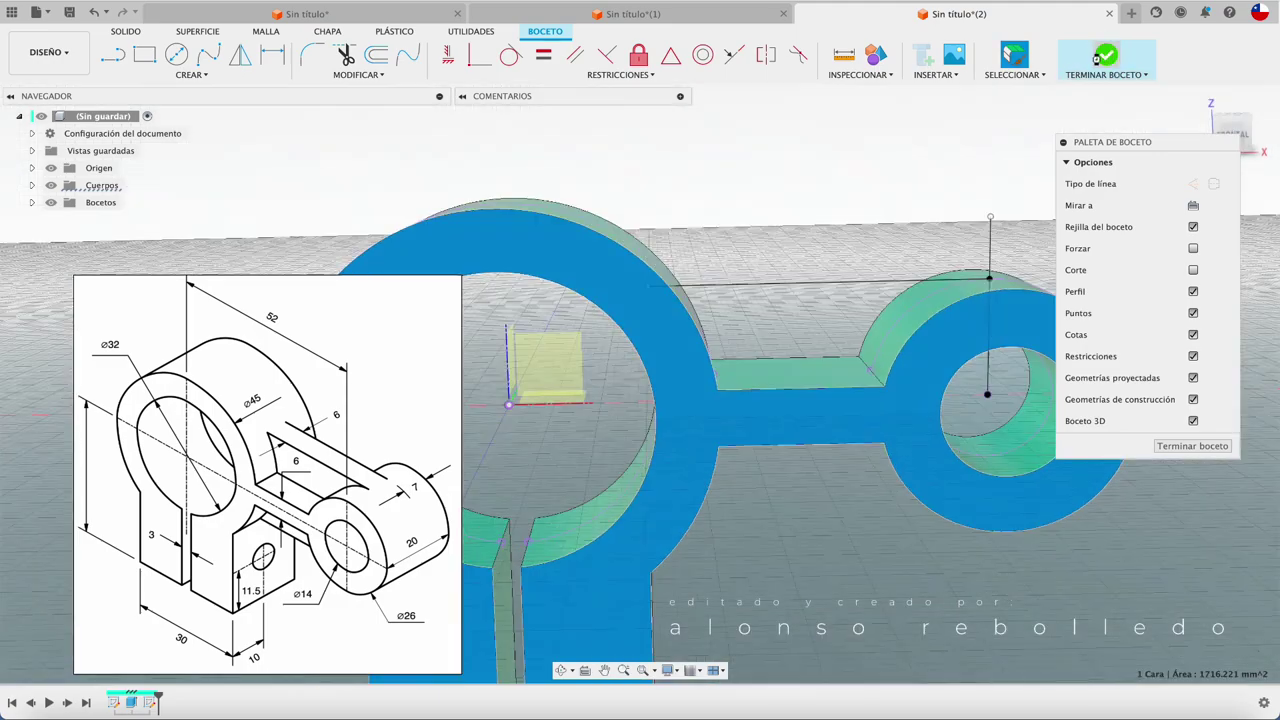
key("e")
key("e")
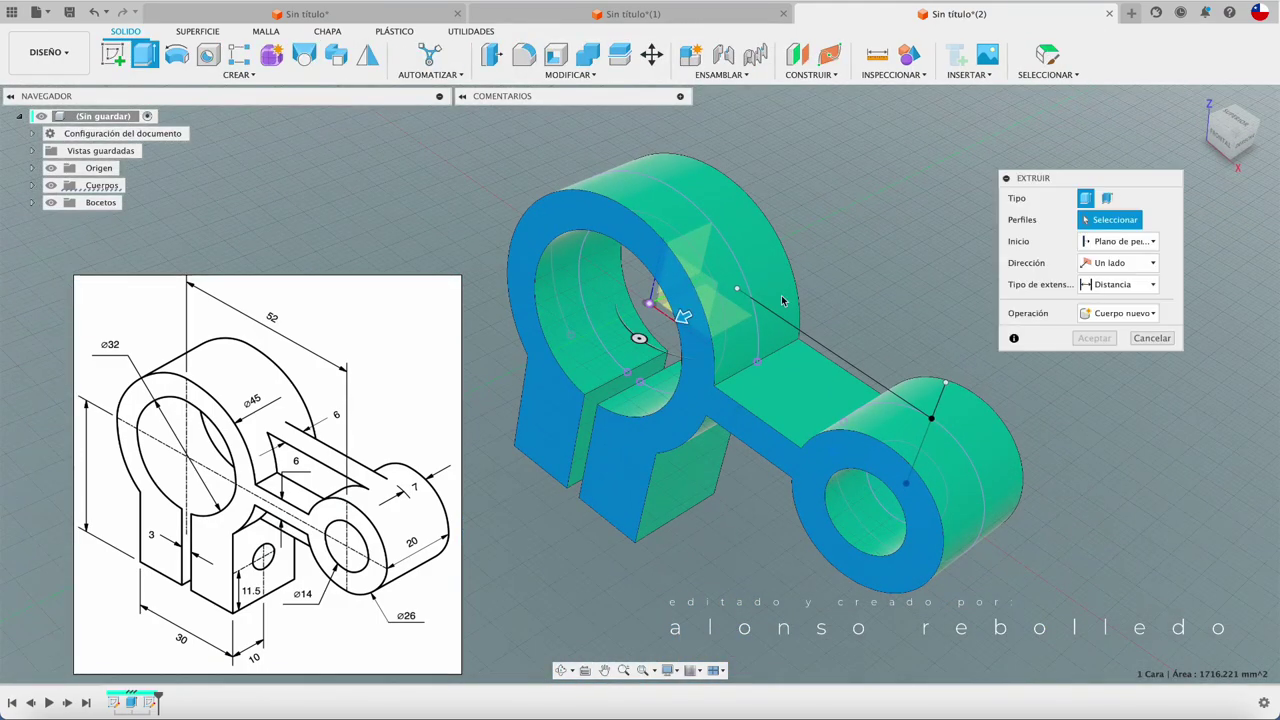
middle_click_drag(793, 381, 789, 484, "shift")
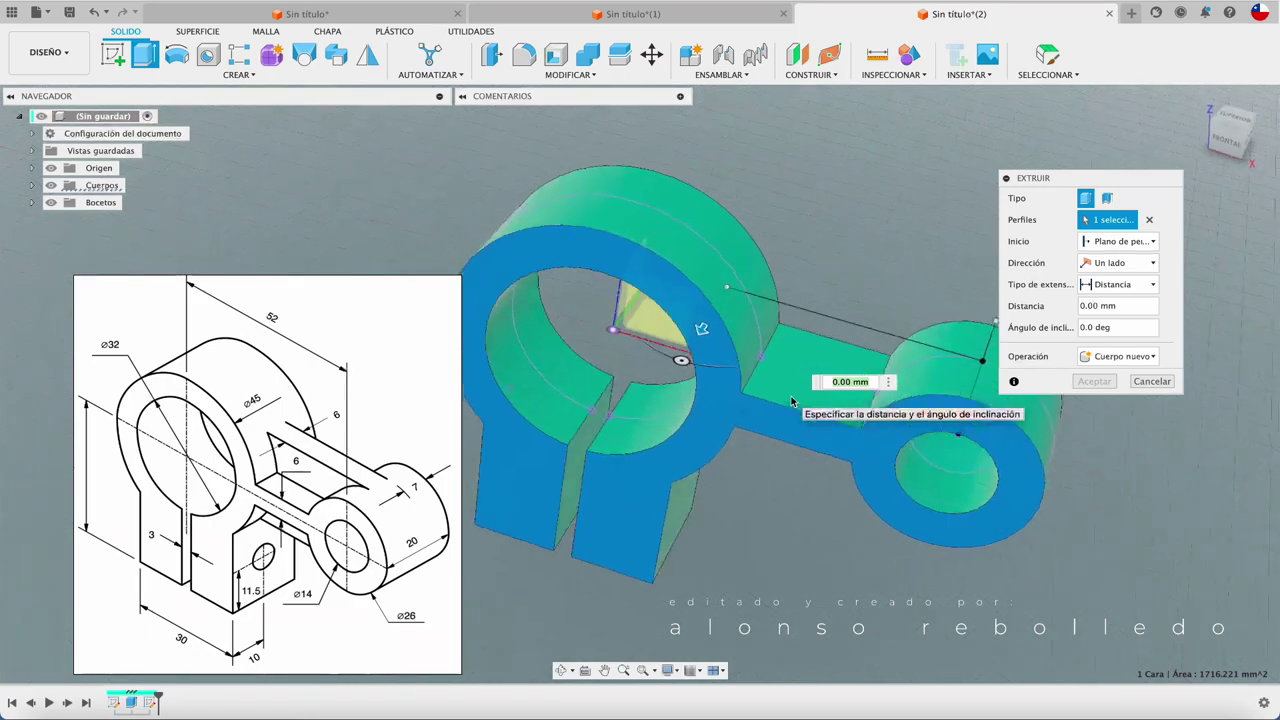
scroll(789, 484, "up", 3)
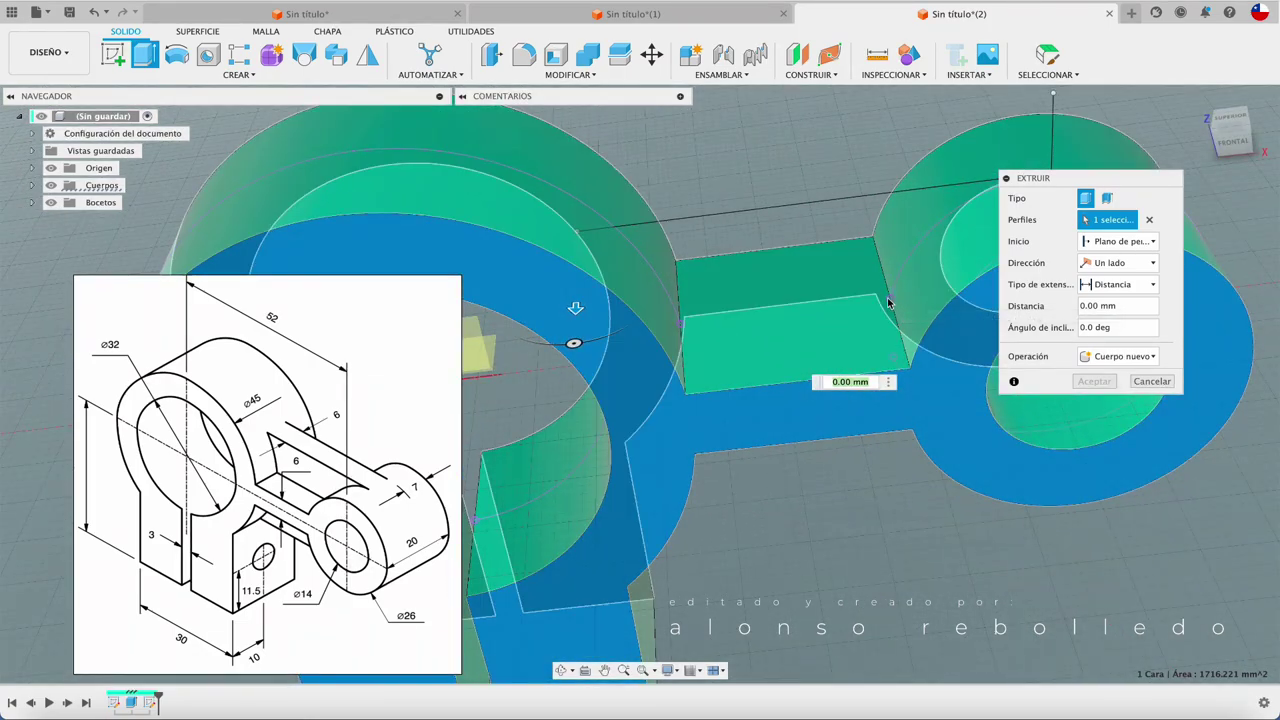
key("BackSpace")
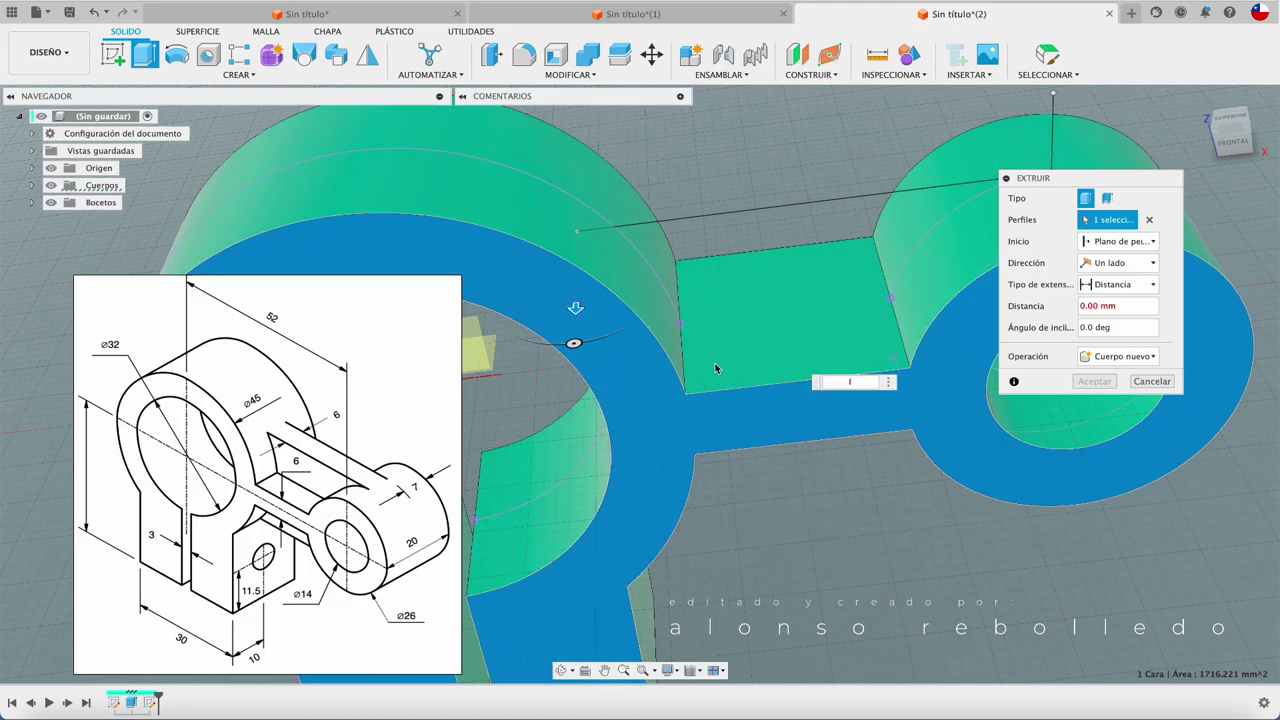
key("Escape")
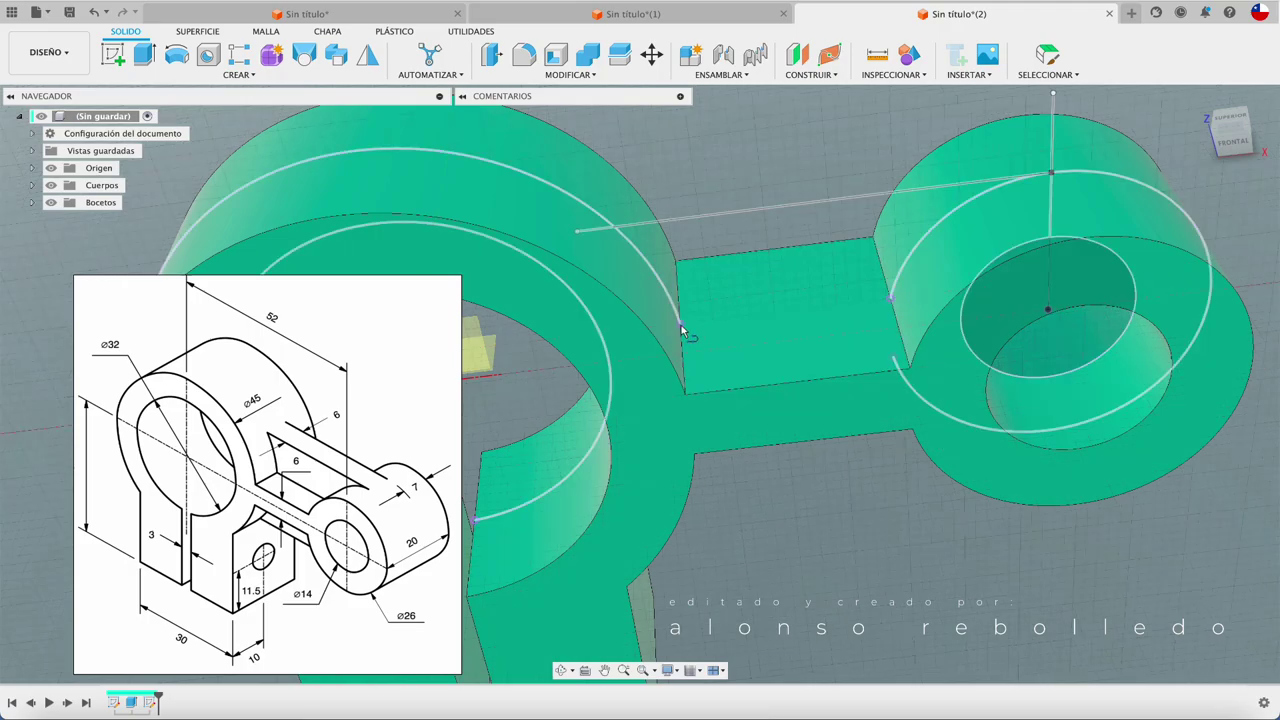
- In front view, reopen Boceto2, project the bar's top edge into it, and finish the sketch
left_click(1234, 145)
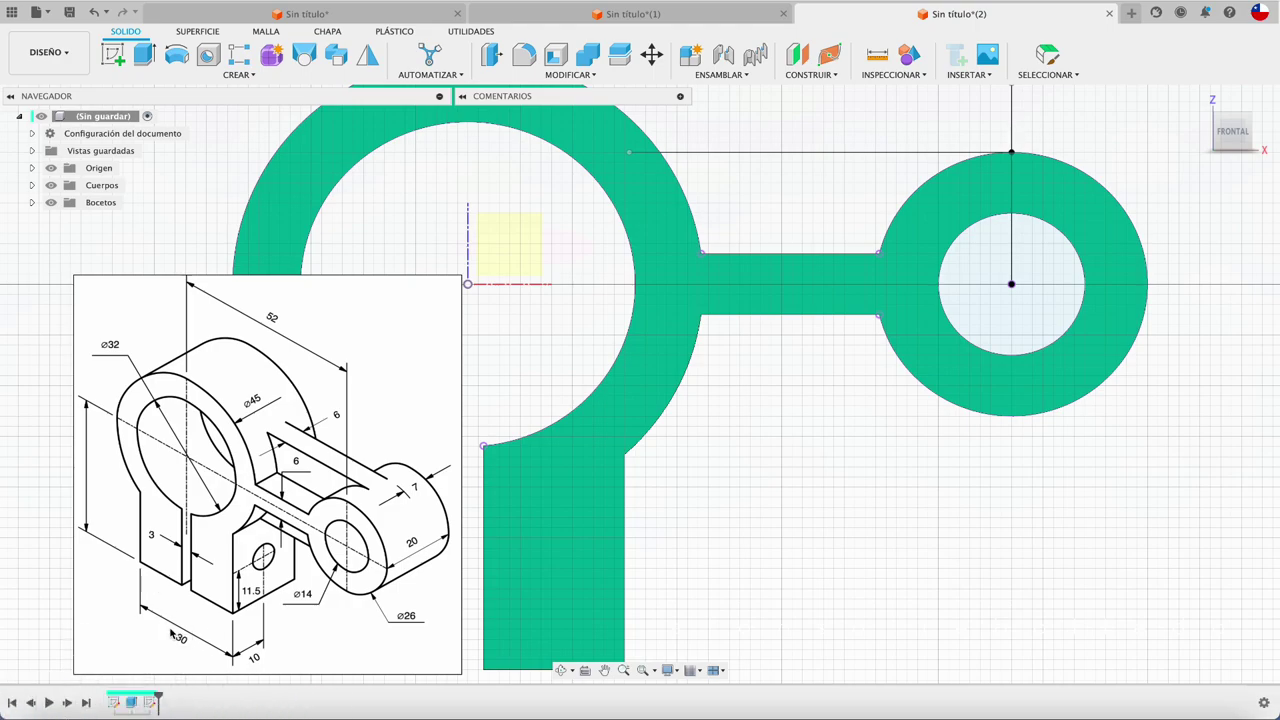
double_click(150, 702)
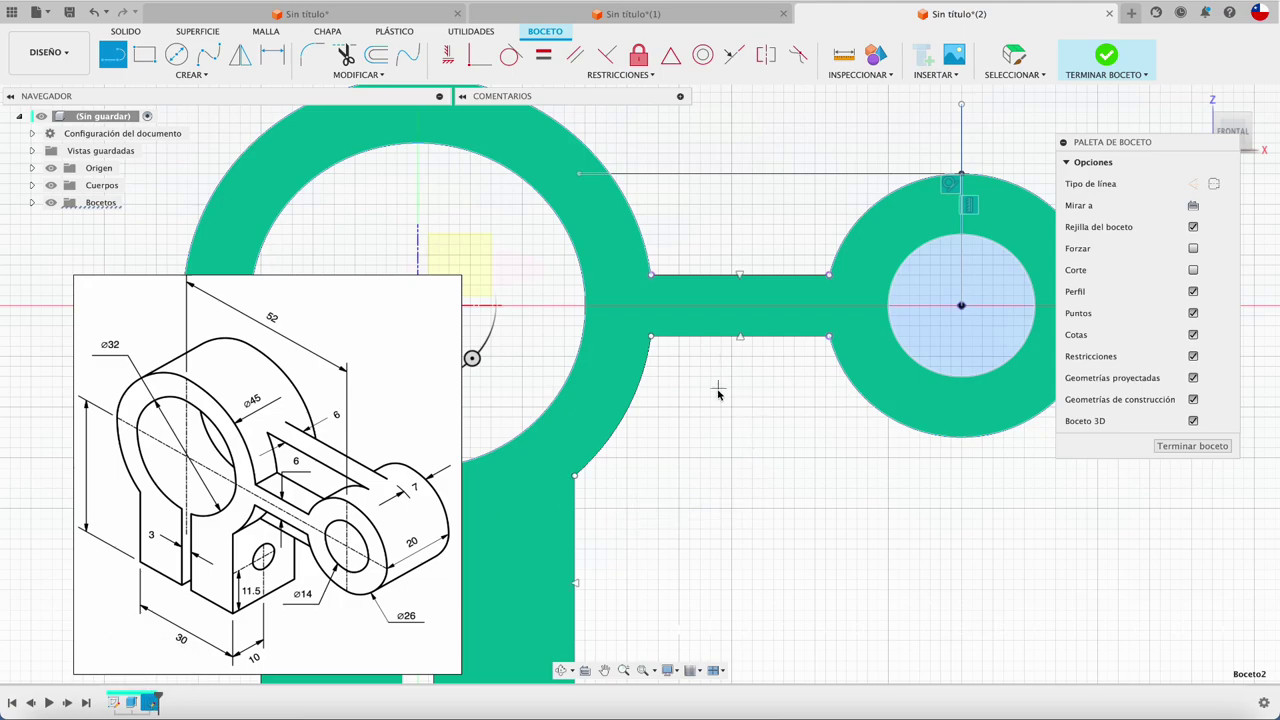
key("p")
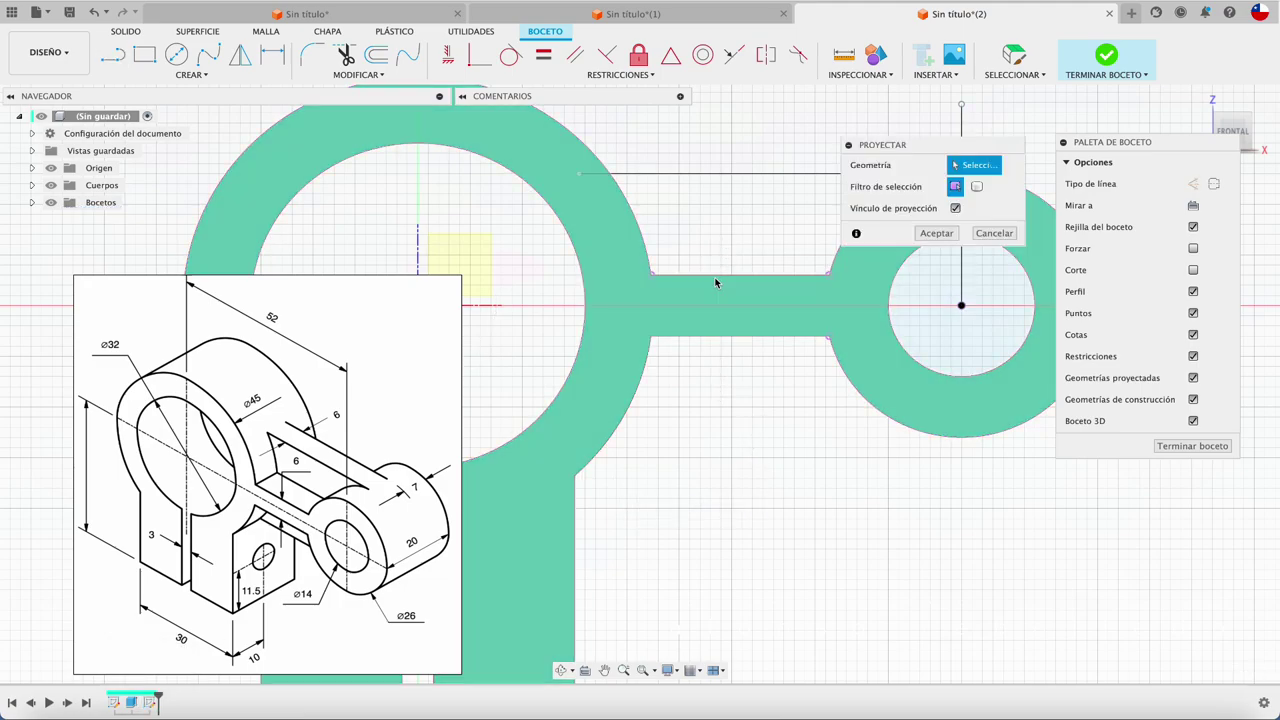
left_click(715, 276)
left_click(919, 235)
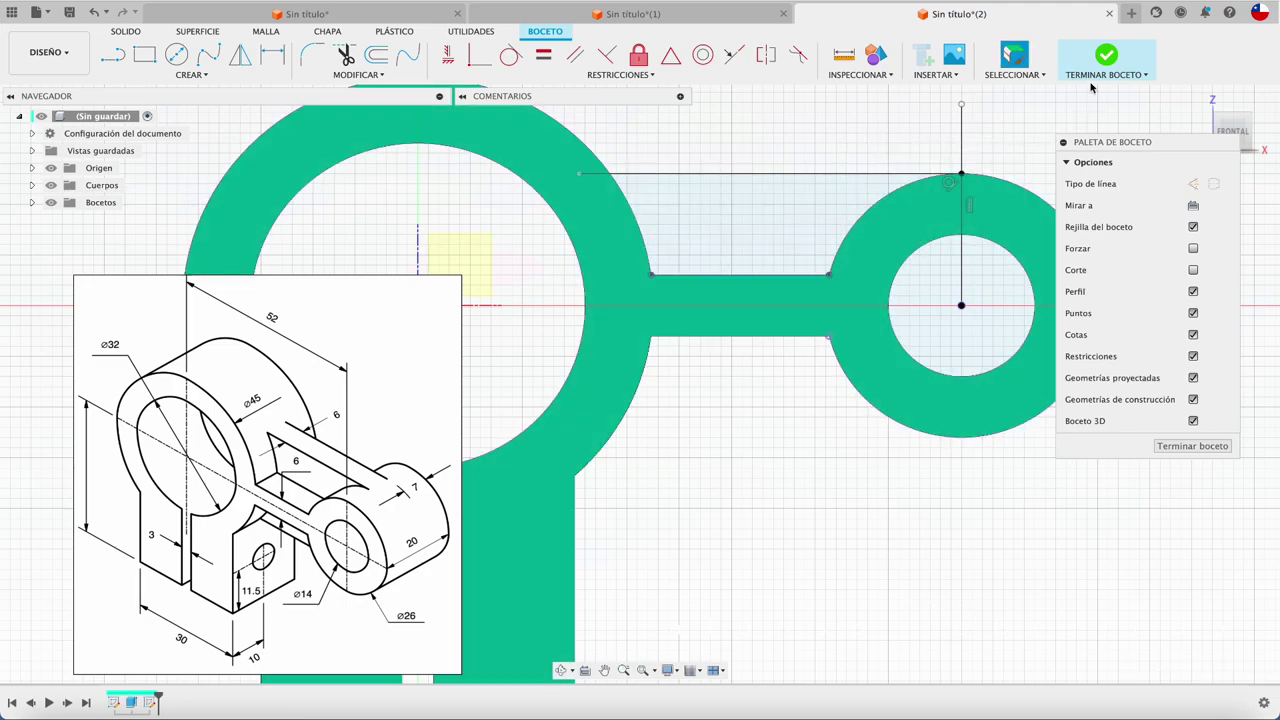
left_click(1106, 55)
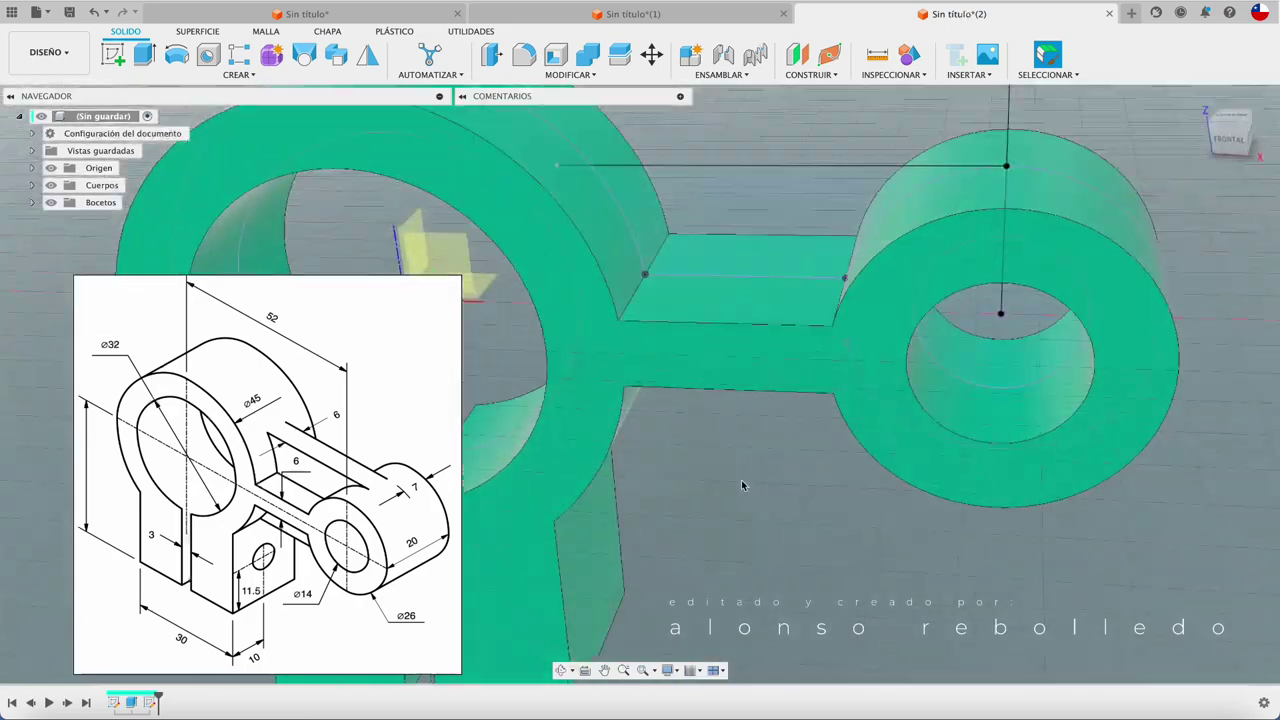
- Extrude the bar profile symmetrically as a 6 mm total-thickness rib joined to the body
key("e")
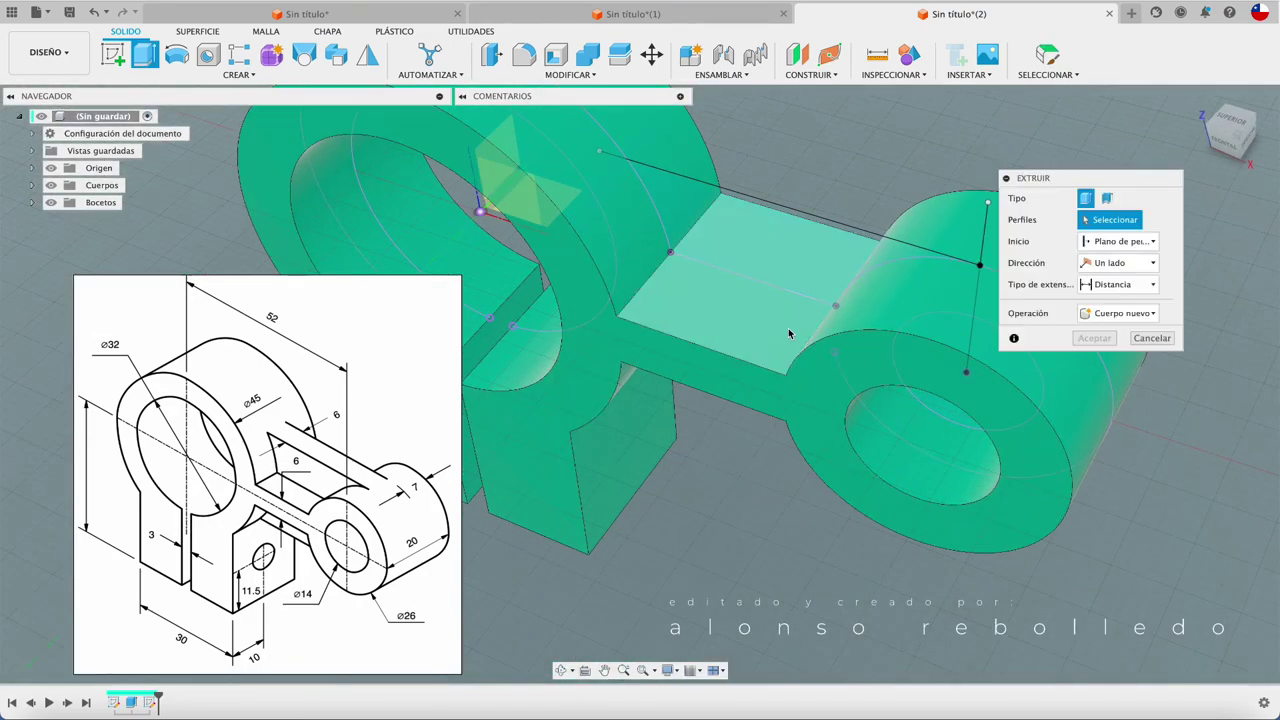
left_click(814, 266)
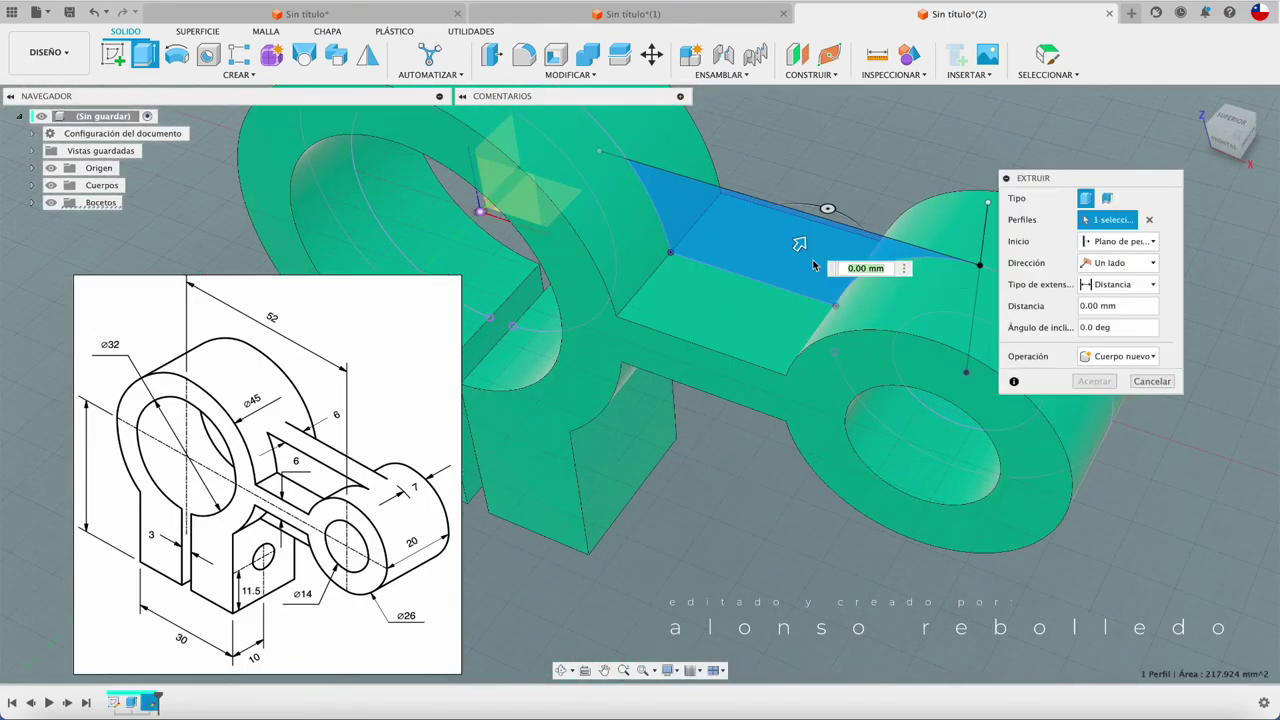
left_click(1120, 263)
left_click(1123, 316)
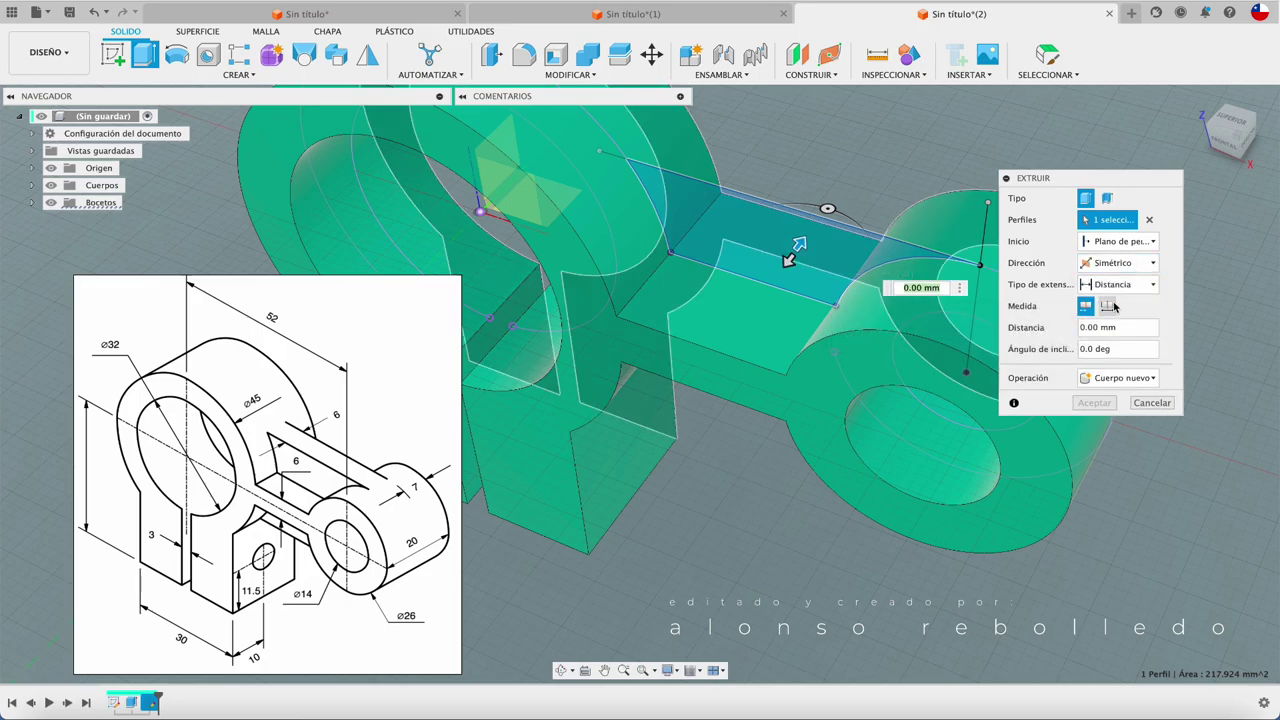
left_click(1107, 306)
type("6")
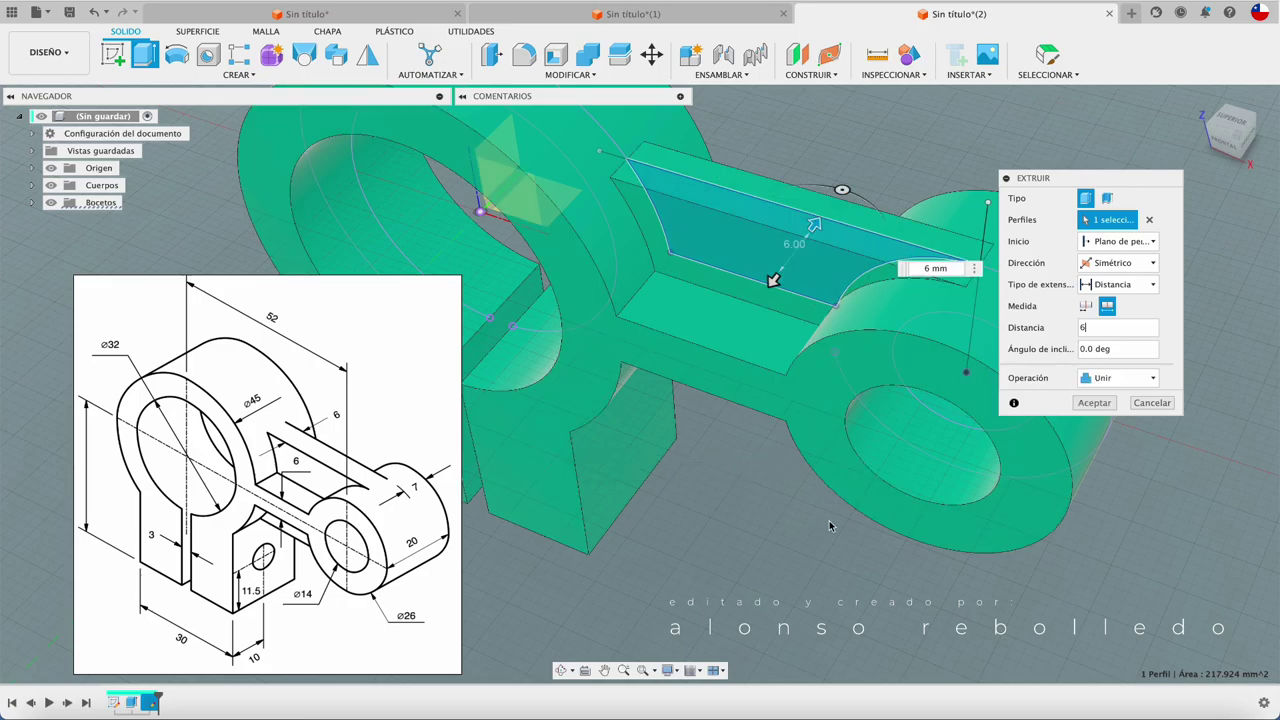
left_click(1095, 403)
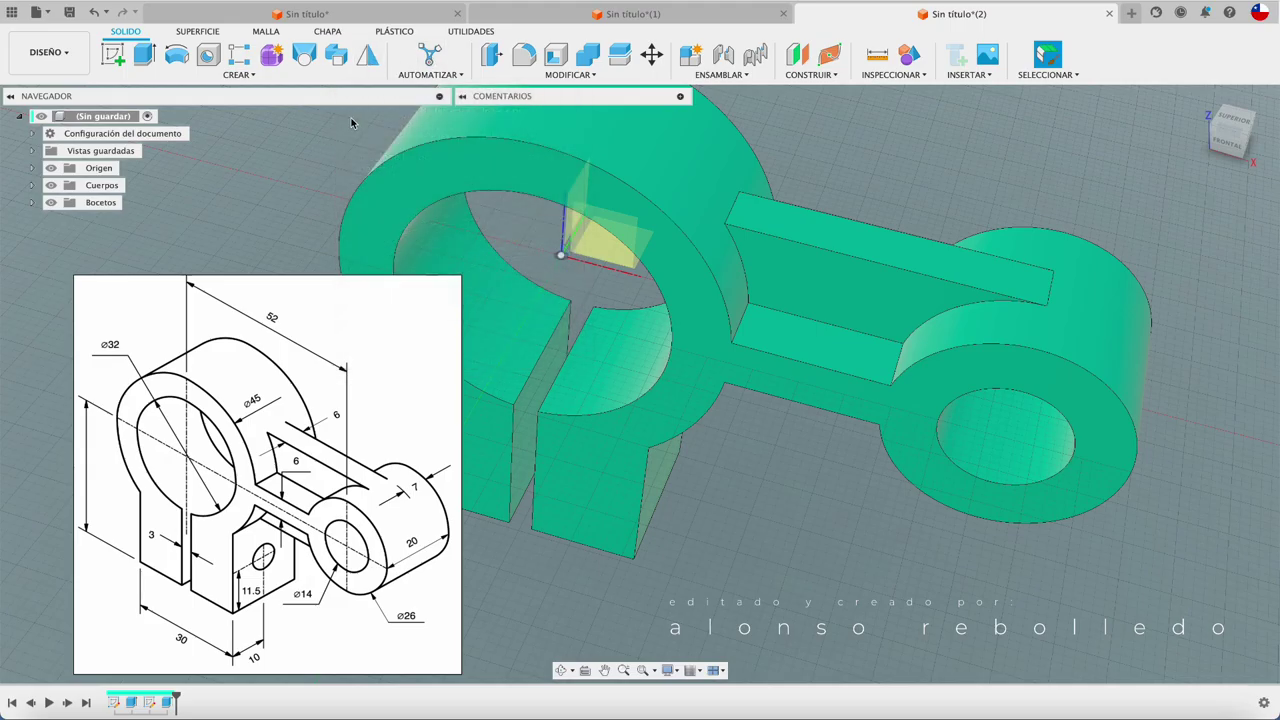
- Create a construction midplane between two opposite bracket faces 6 mm apart
mouse_move(362, 95)
middle_mouse_down("shift")
mouse_move(349, 121)
mouse_move(693, 387)
mouse_move(908, 333)
middle_mouse_up("shift")
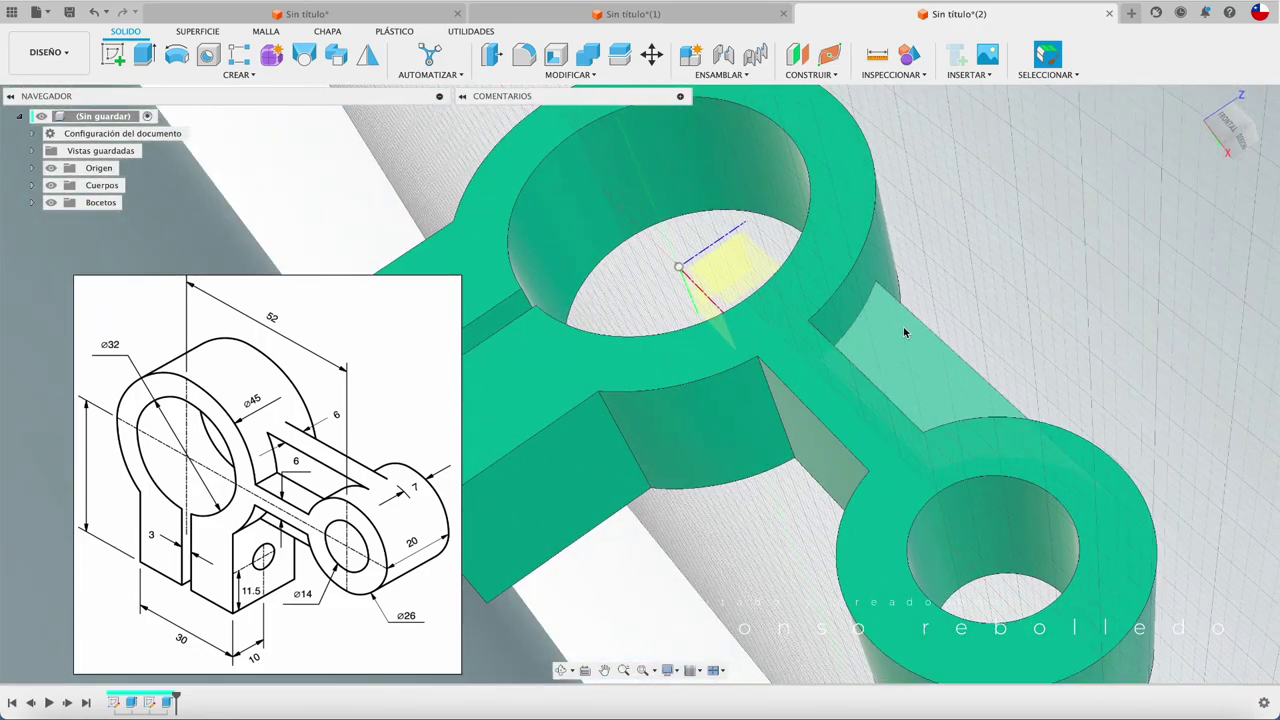
left_click(825, 76)
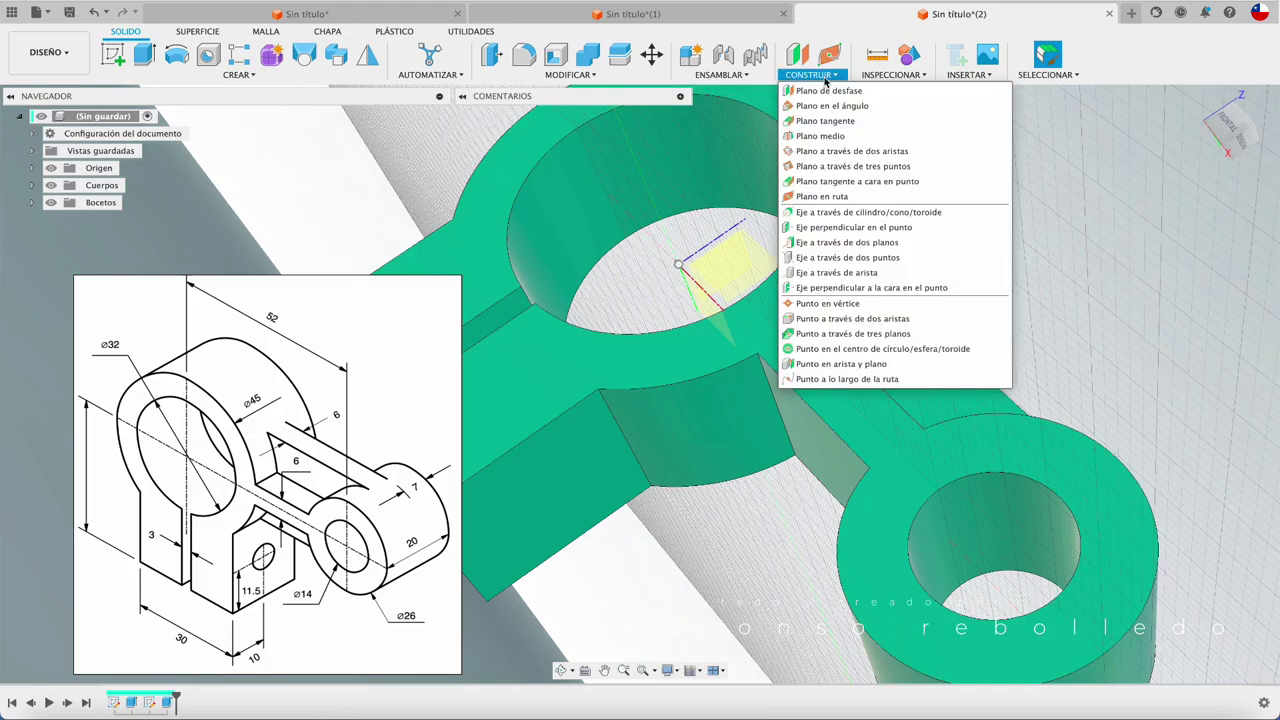
left_click(820, 135)
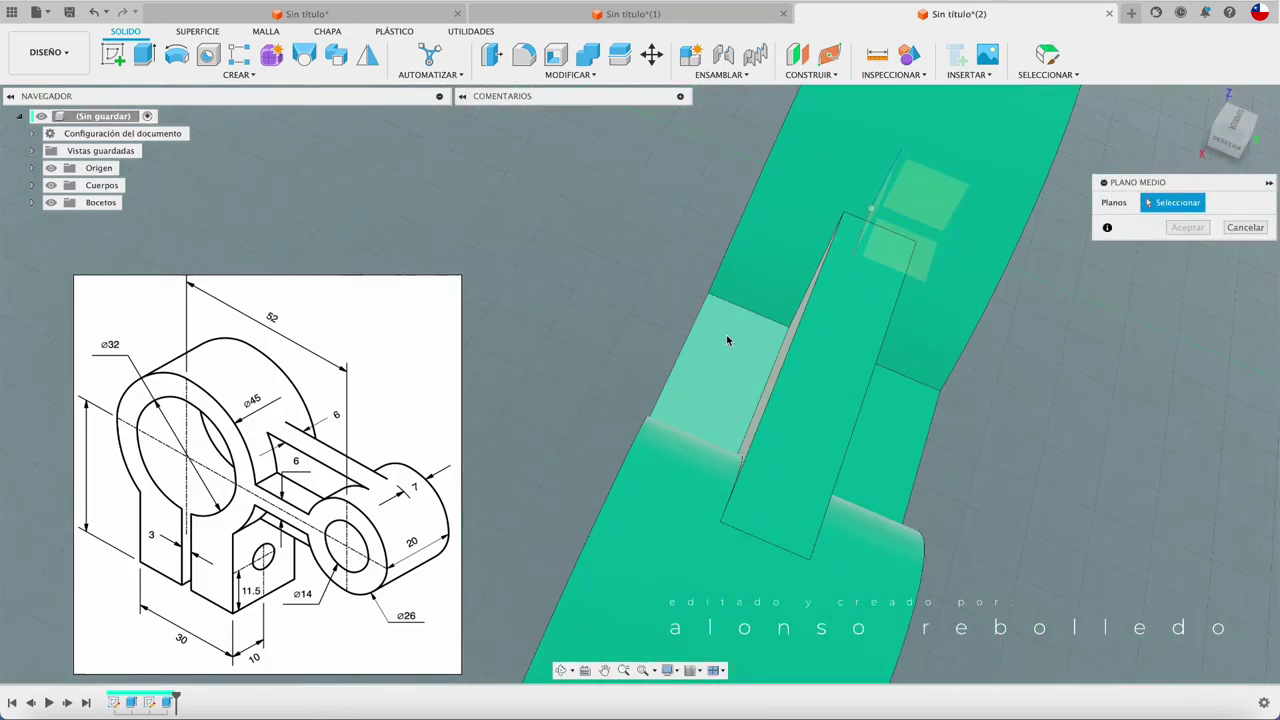
left_click(722, 353)
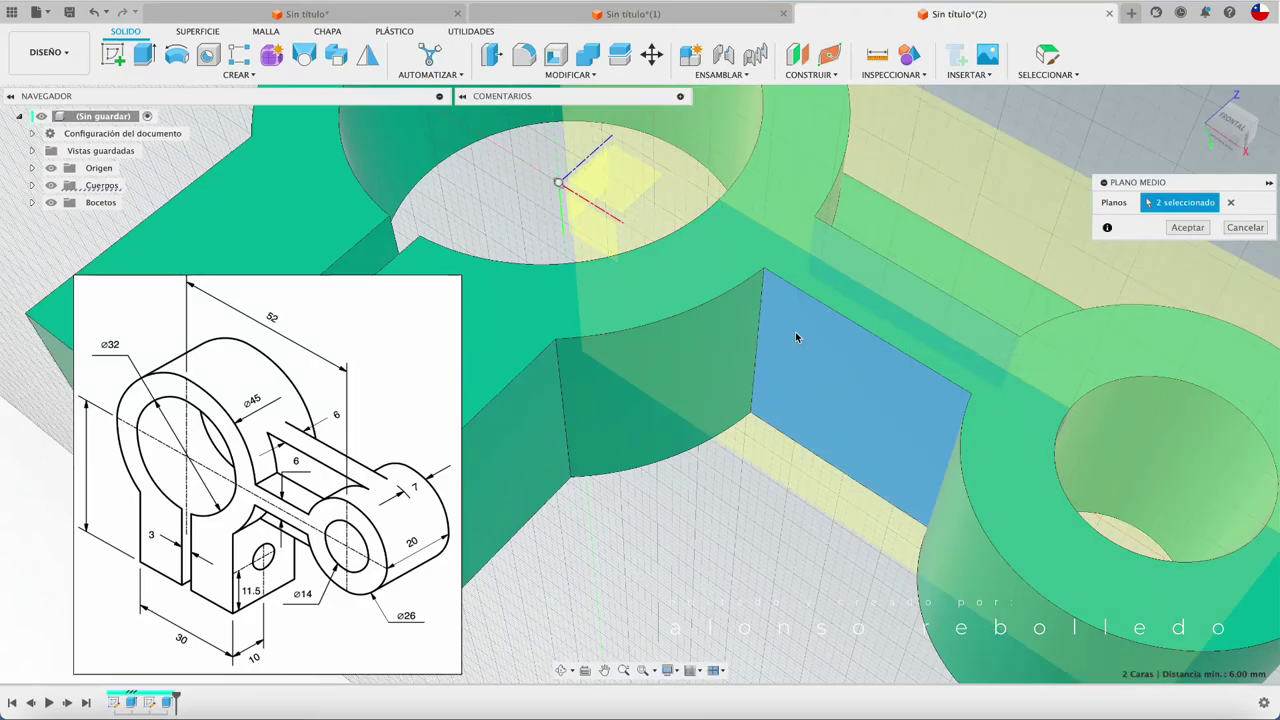
middle_click_drag(796, 337, 800, 337, "shift")
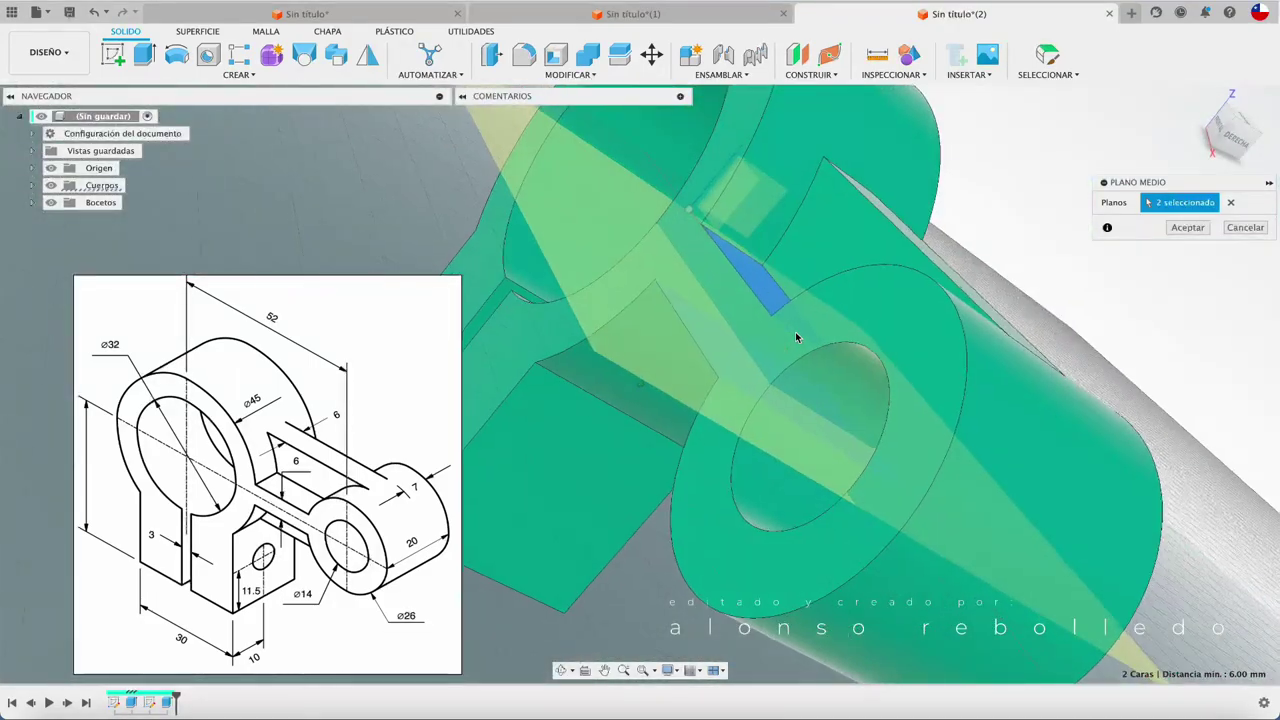
left_click(1187, 228)
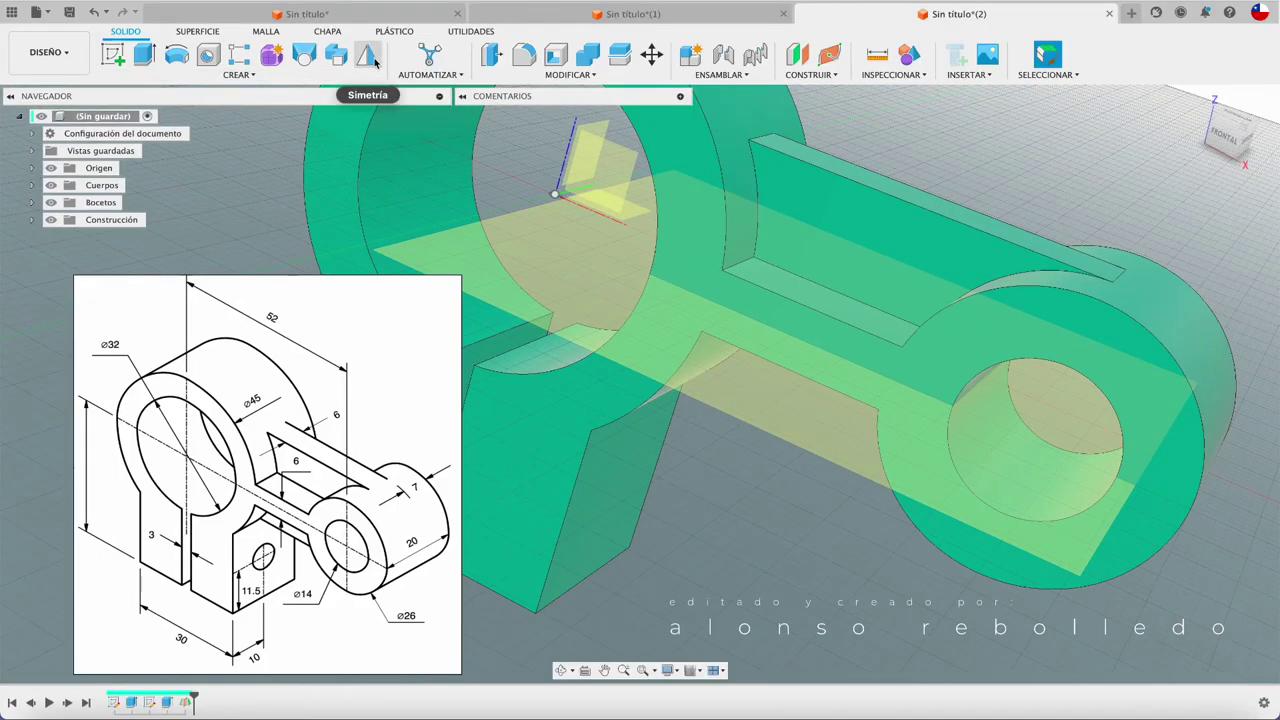
- Start a Mirror feature with the object type set to Faces
left_click(368, 56)
mouse_move(700, 200)
middle_mouse_down("shift")
mouse_move(799, 235)
mouse_move(726, 349)
mouse_move(780, 320)
middle_mouse_up("shift")
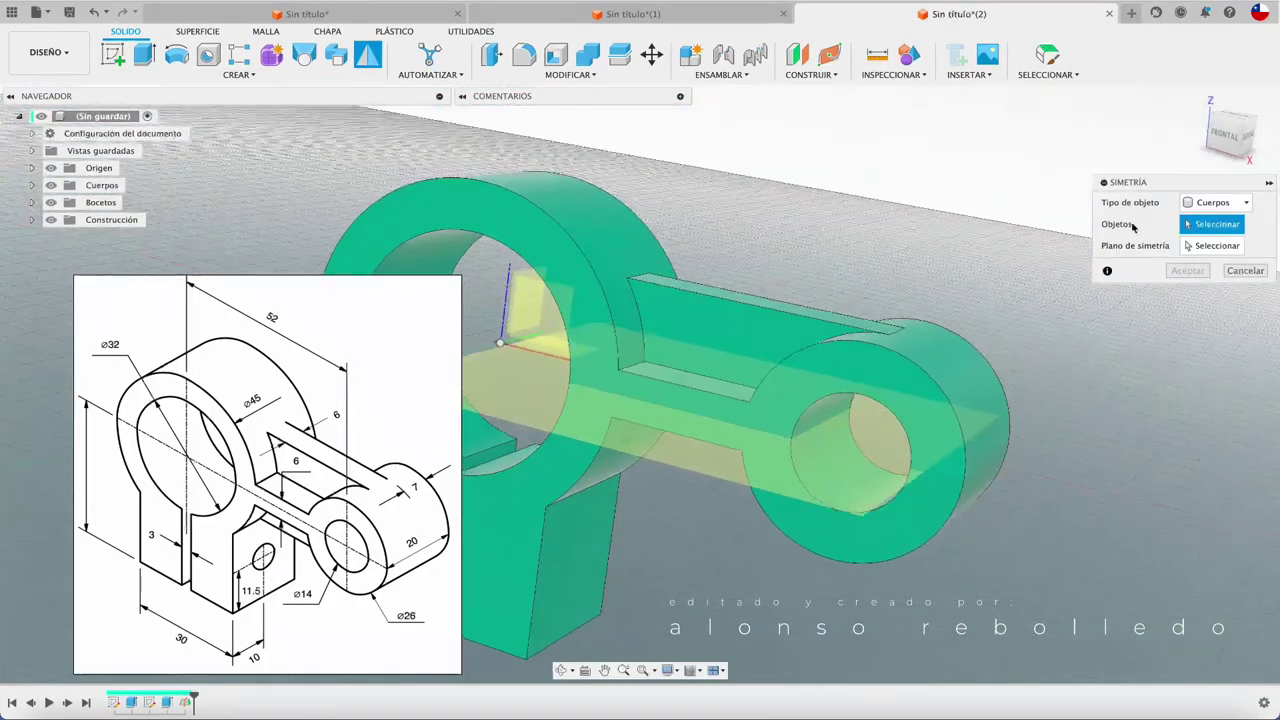
left_click(1215, 202)
left_click(1208, 236)
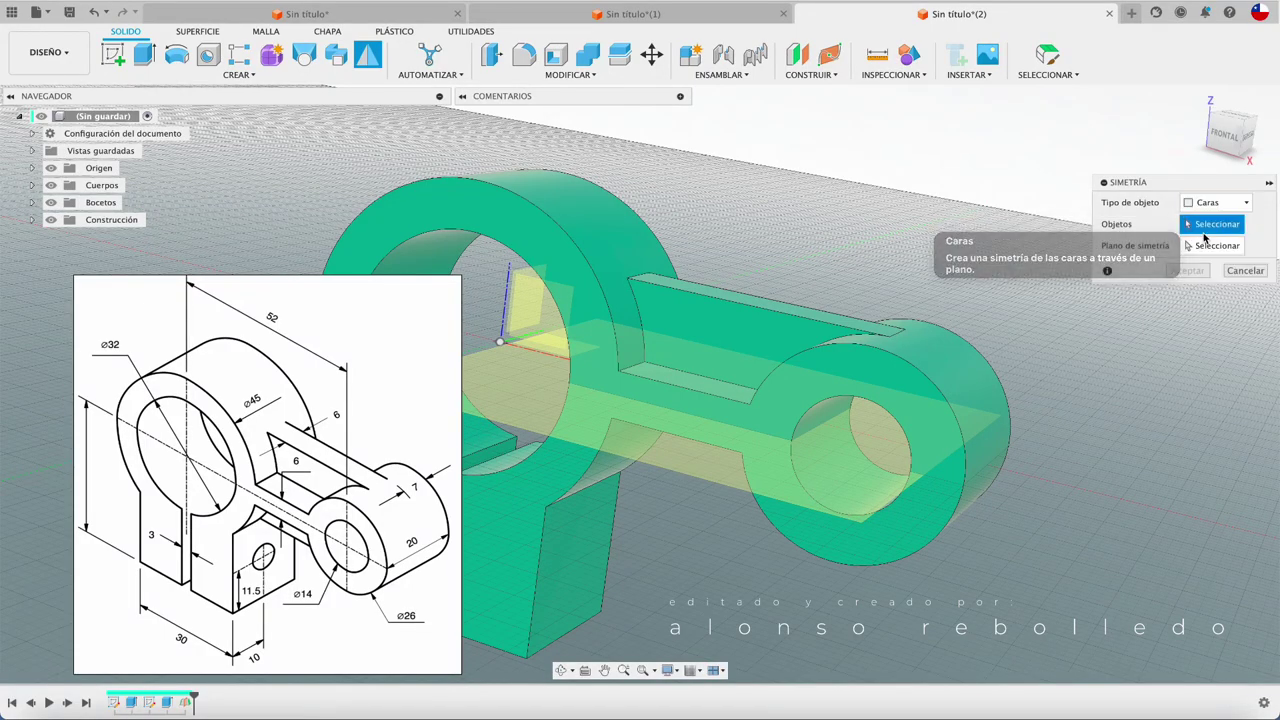
- Mirror the arm's slot faces across the horizontal construction midplane
middle_click_drag(900, 280, 868, 290, "shift")
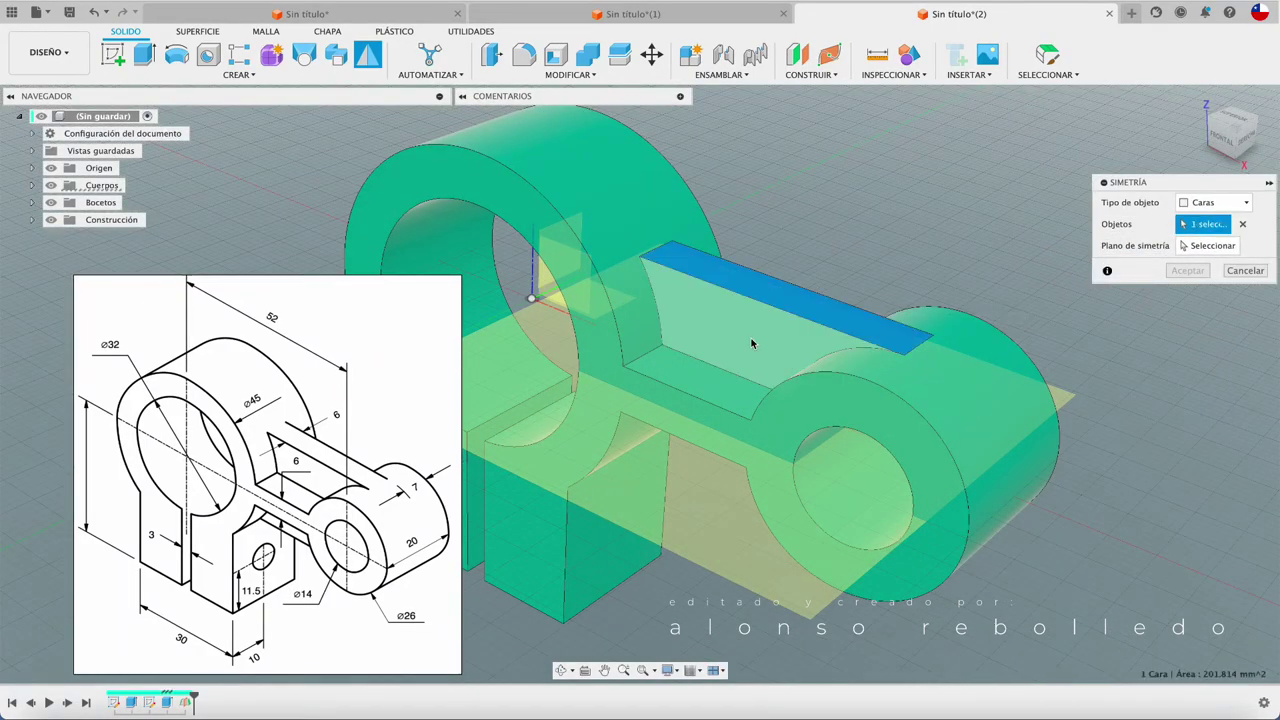
left_click(752, 343)
mouse_move(751, 346)
middle_mouse_down("shift")
mouse_move(737, 285)
mouse_move(1074, 286)
middle_mouse_up("shift")
left_click(711, 290)
left_click(1197, 254)
scroll(600, 285, "down", 5)
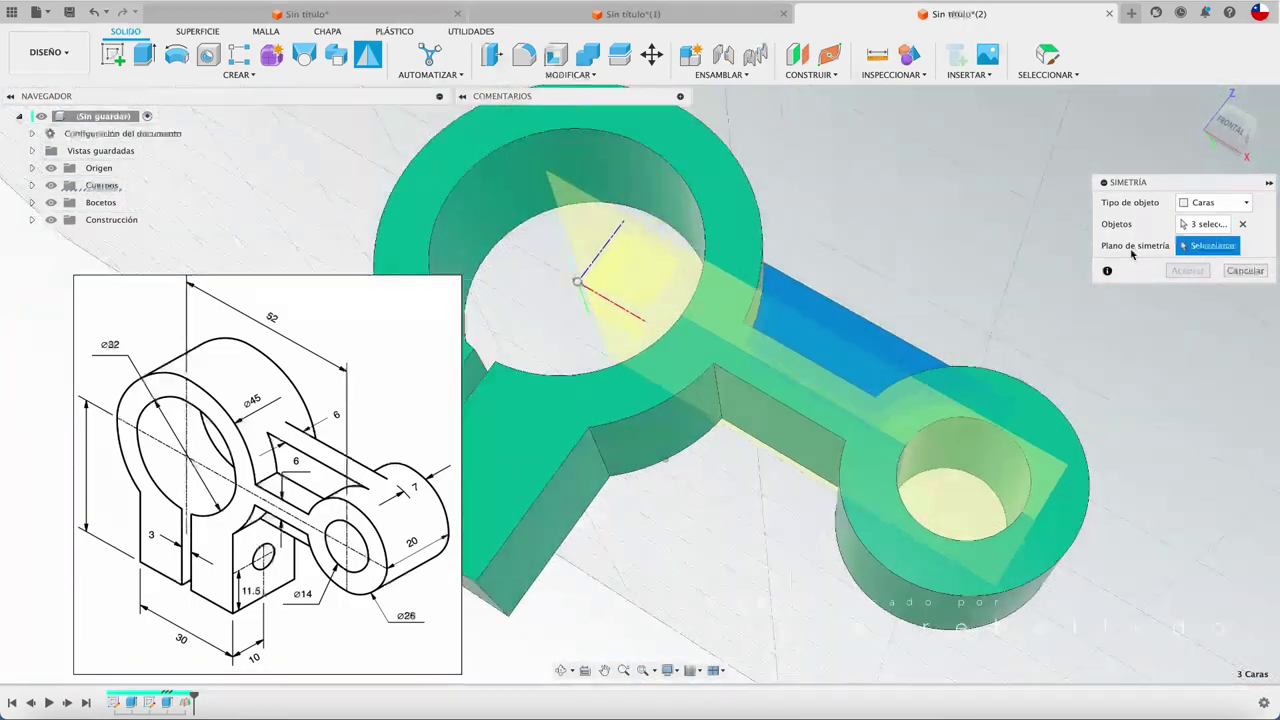
left_click(676, 296)
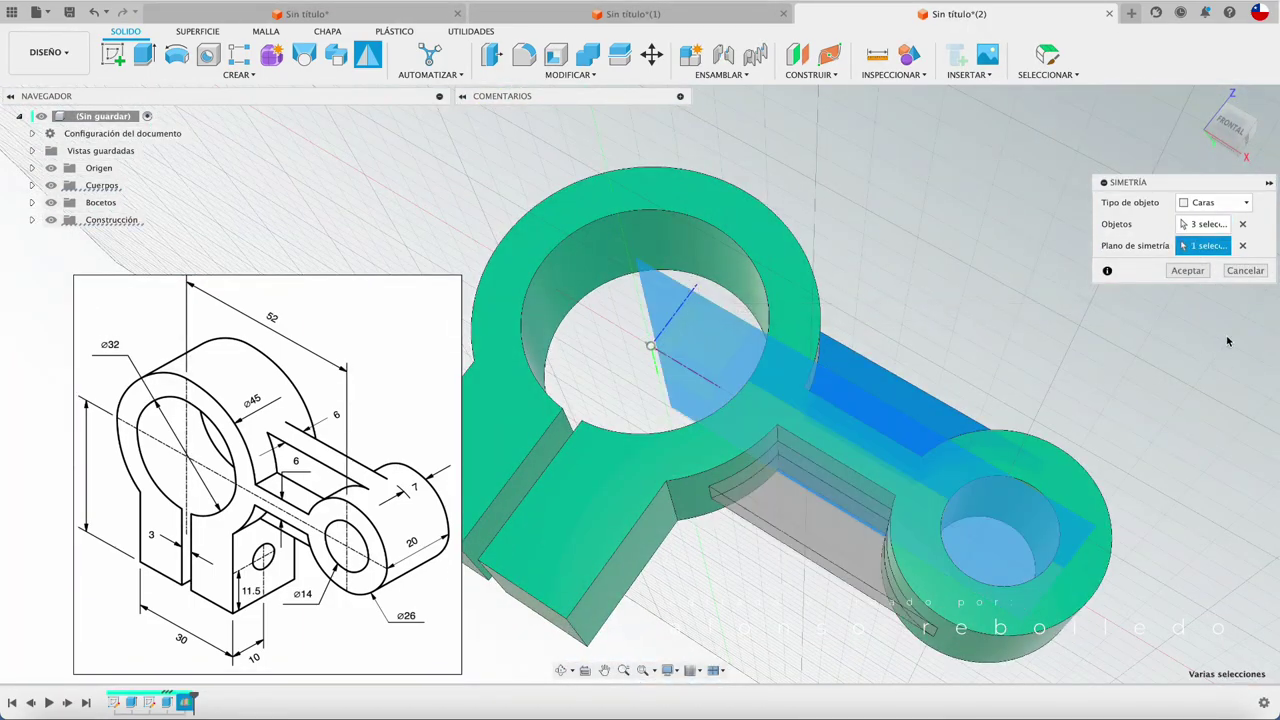
left_click(1188, 270)
middle_click_drag(1195, 281, 551, 641, "shift")
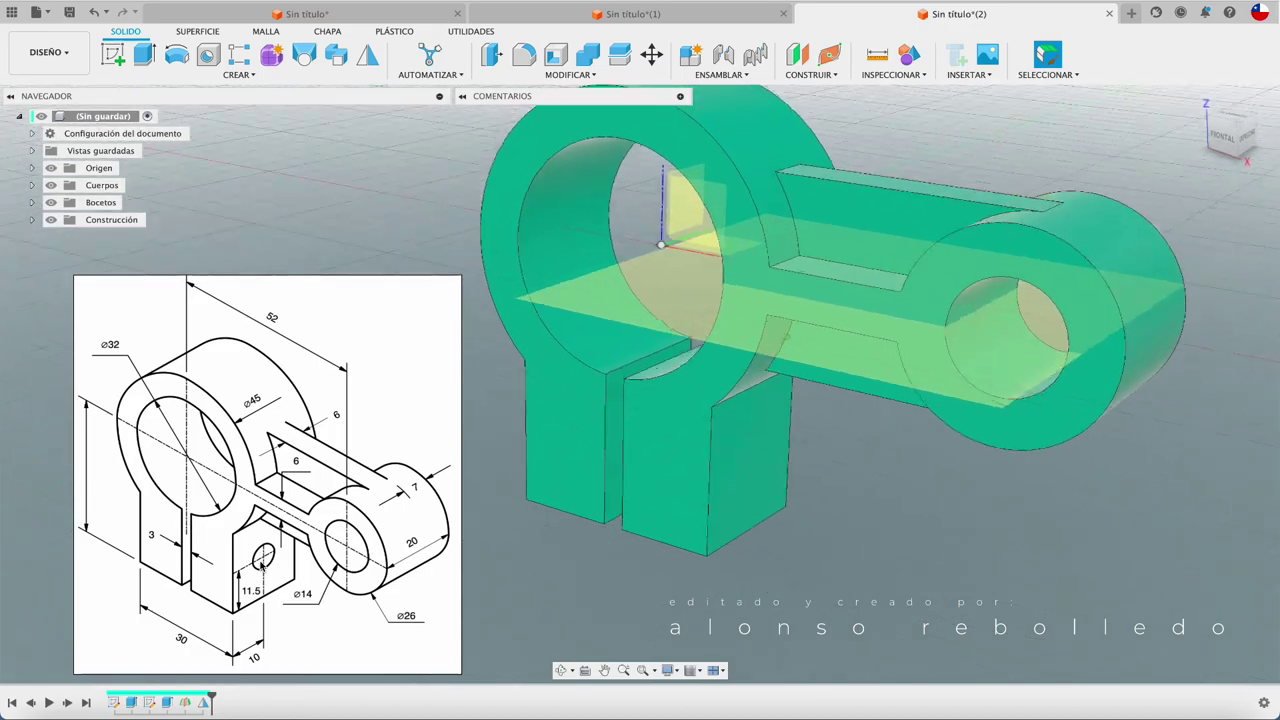
- Start a sketch on the base block's front face and draw a circle on it
left_click(119, 60)
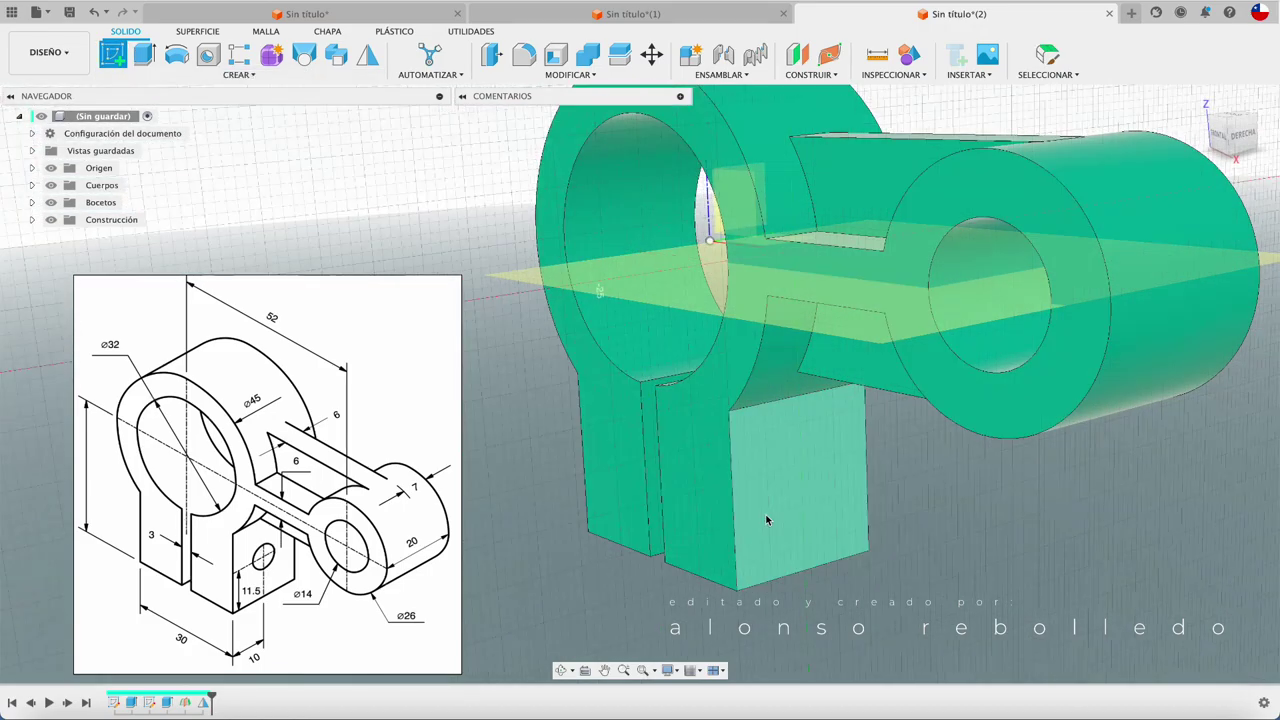
left_click(768, 520)
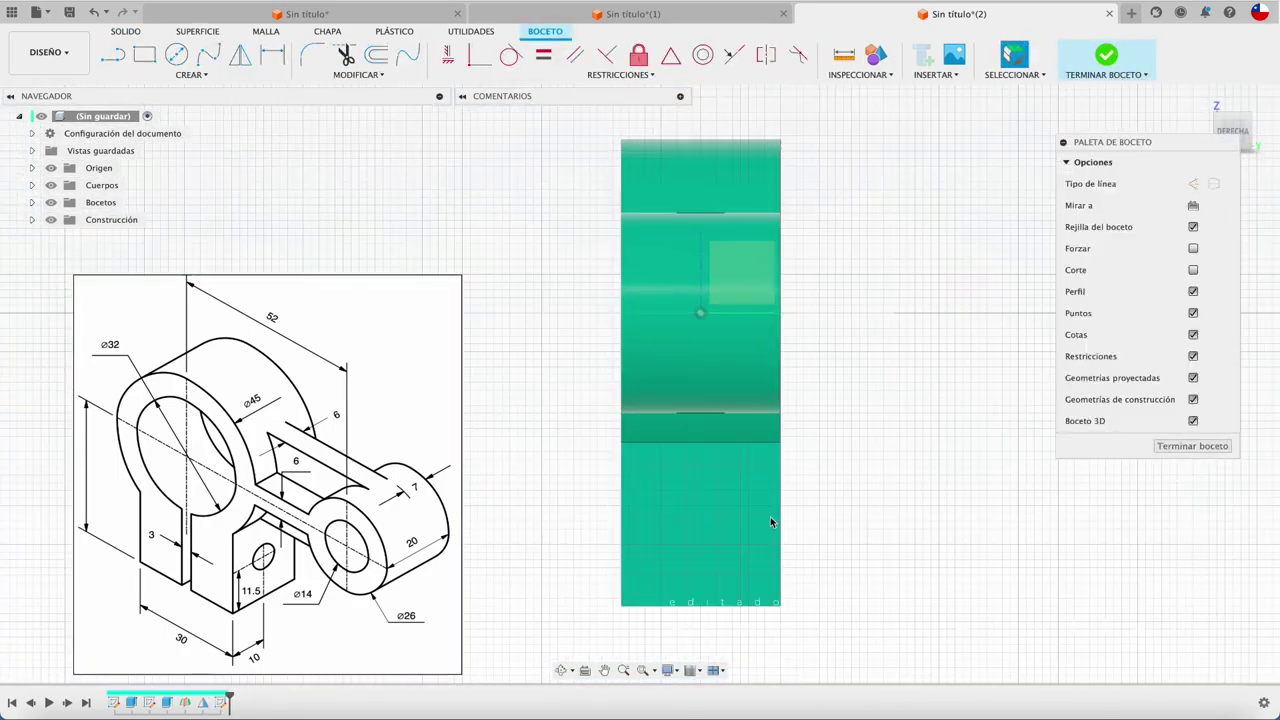
key("c")
left_click(689, 516)
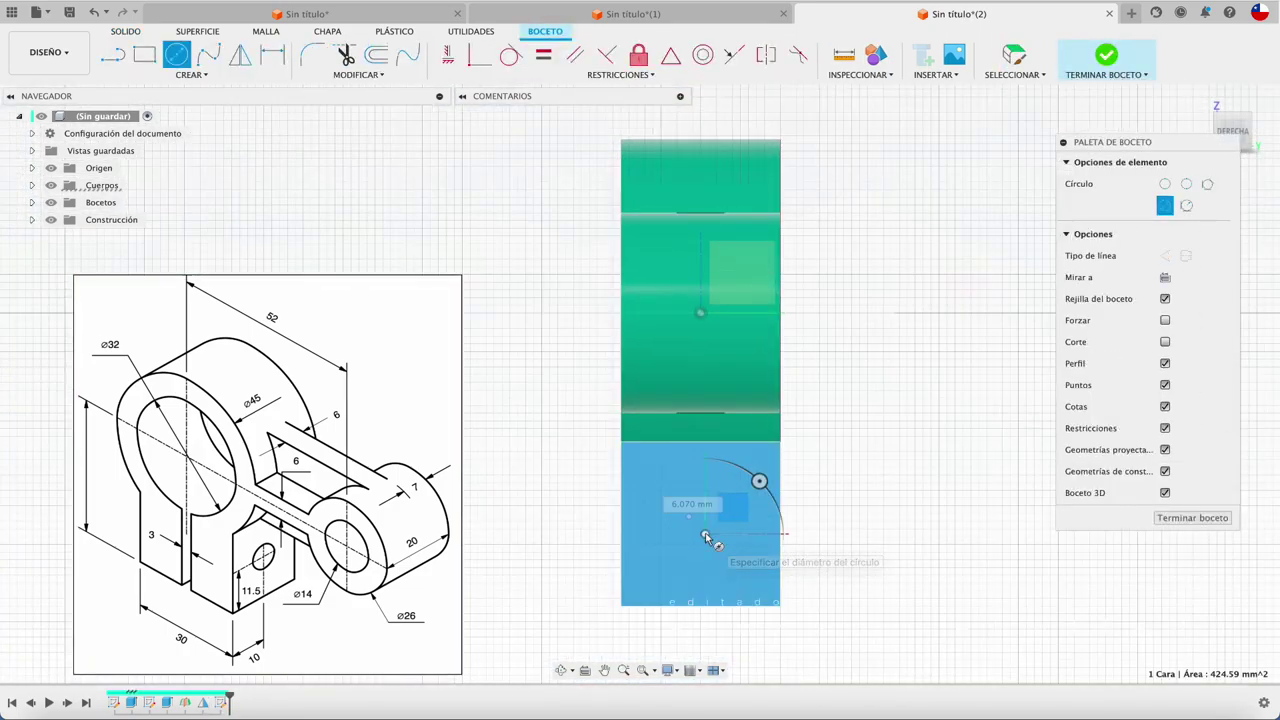
key("Escape")
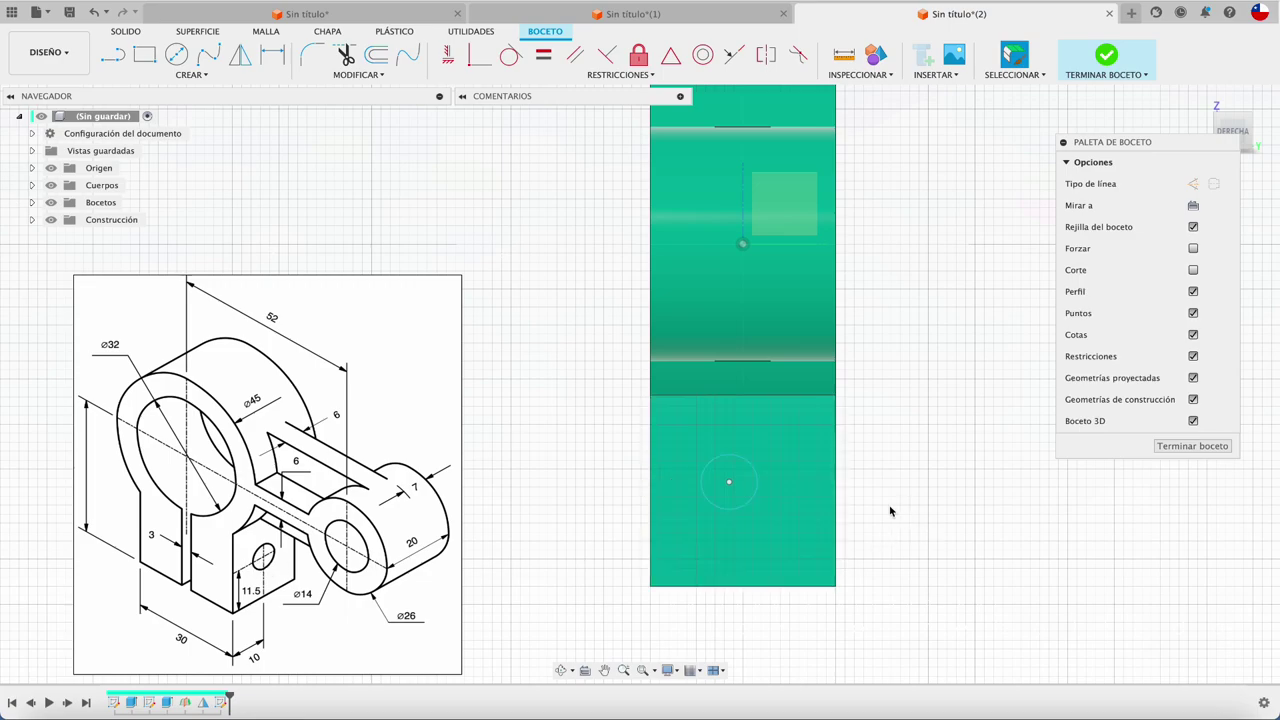
- Dimension the circle 11.50 mm from the bottom and 10.00 mm from the edge, with a 6 mm diameter
left_click(712, 511)
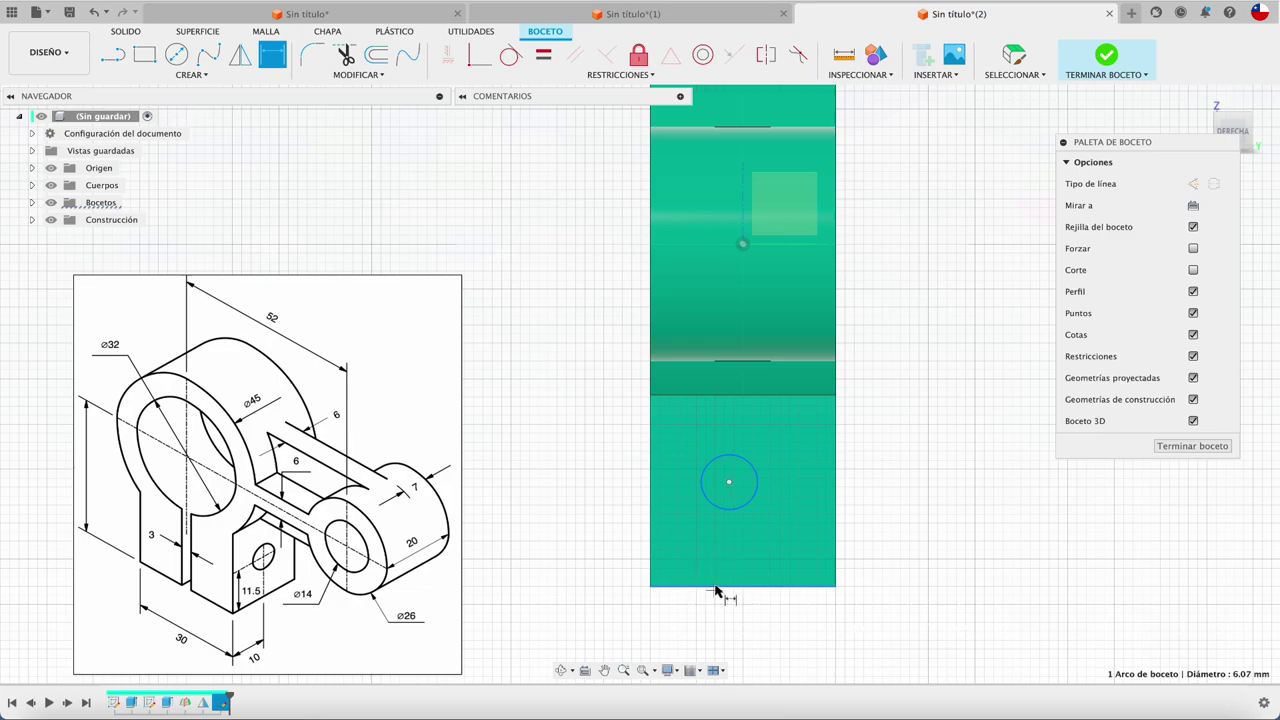
left_click(568, 522)
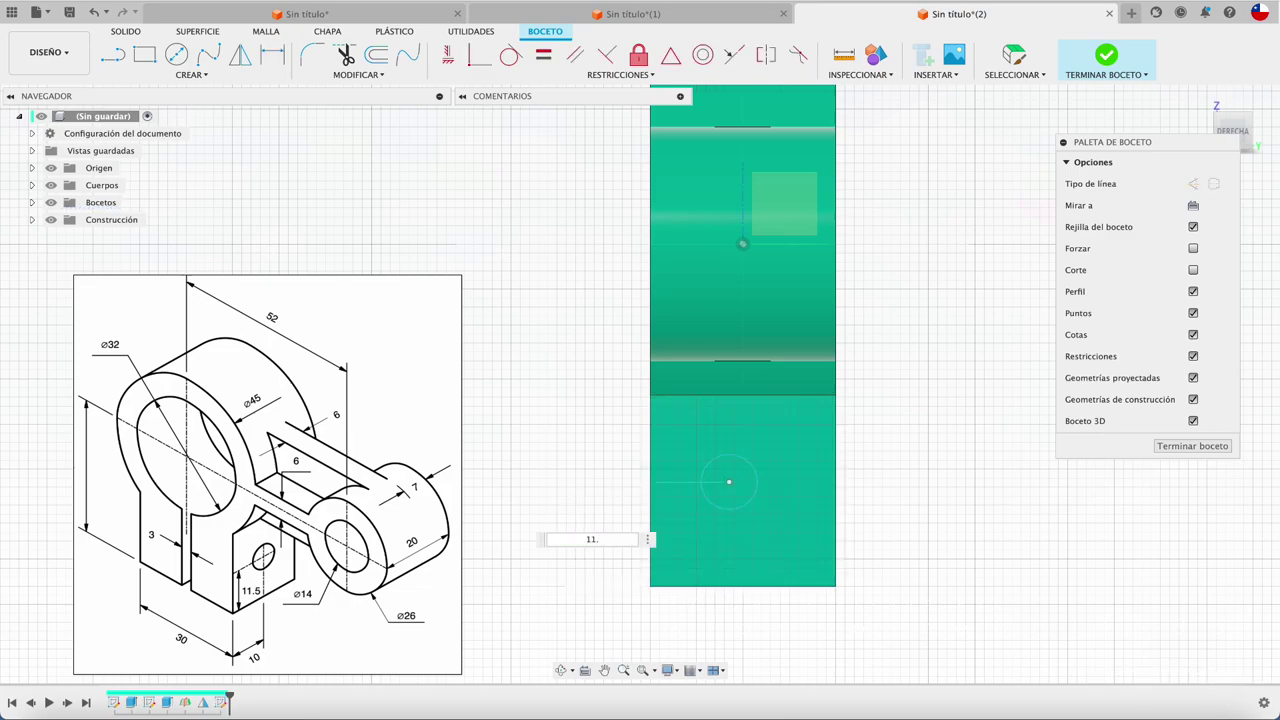
scroll(732, 615, "up", 1)
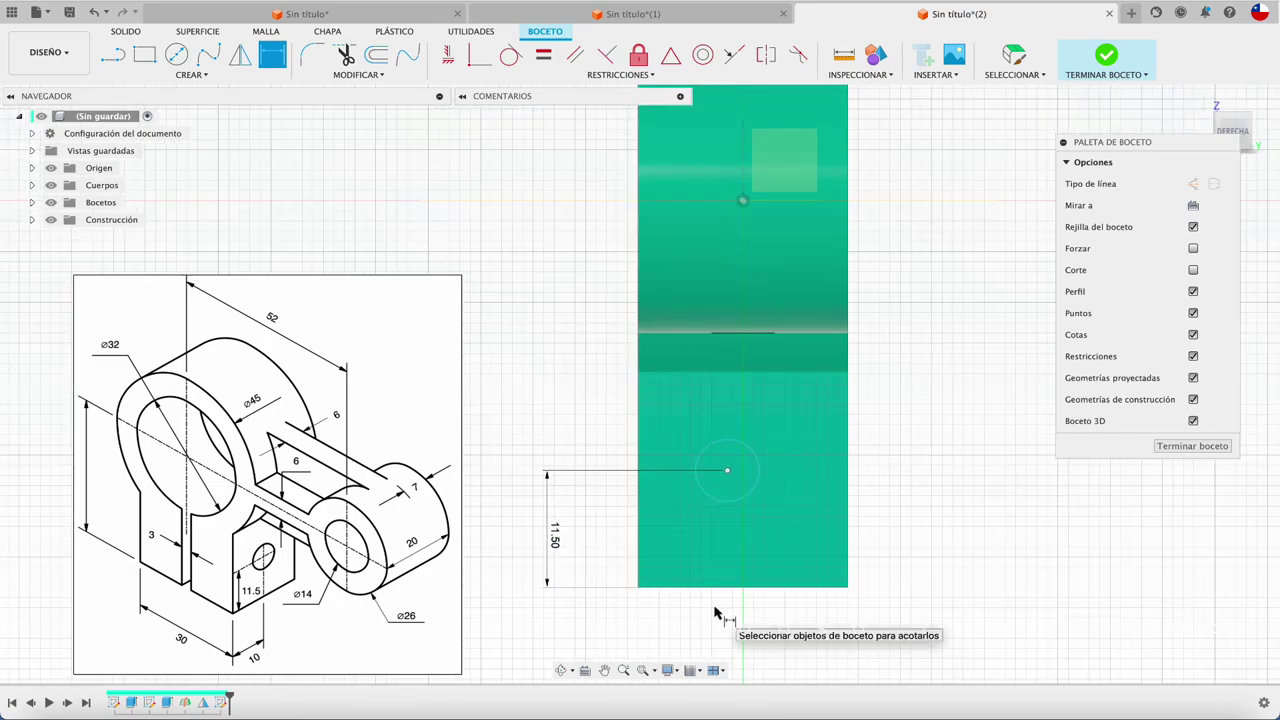
left_click(717, 506)
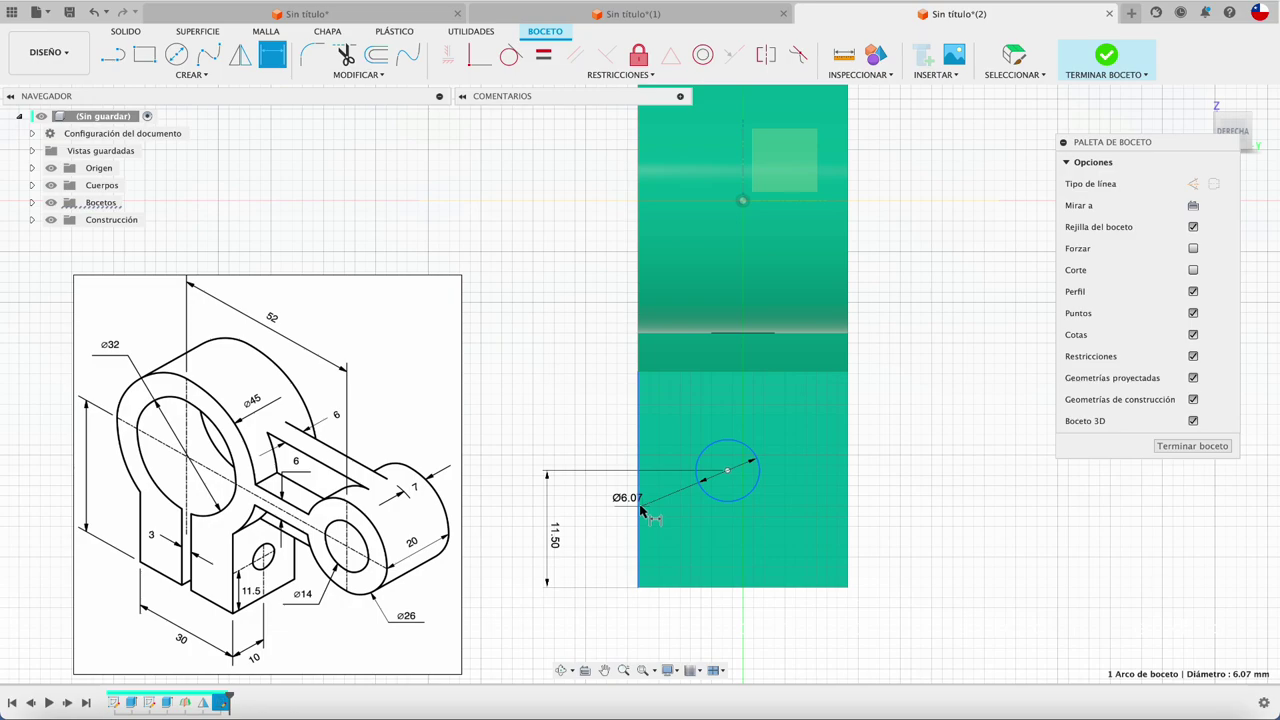
left_click(667, 635)
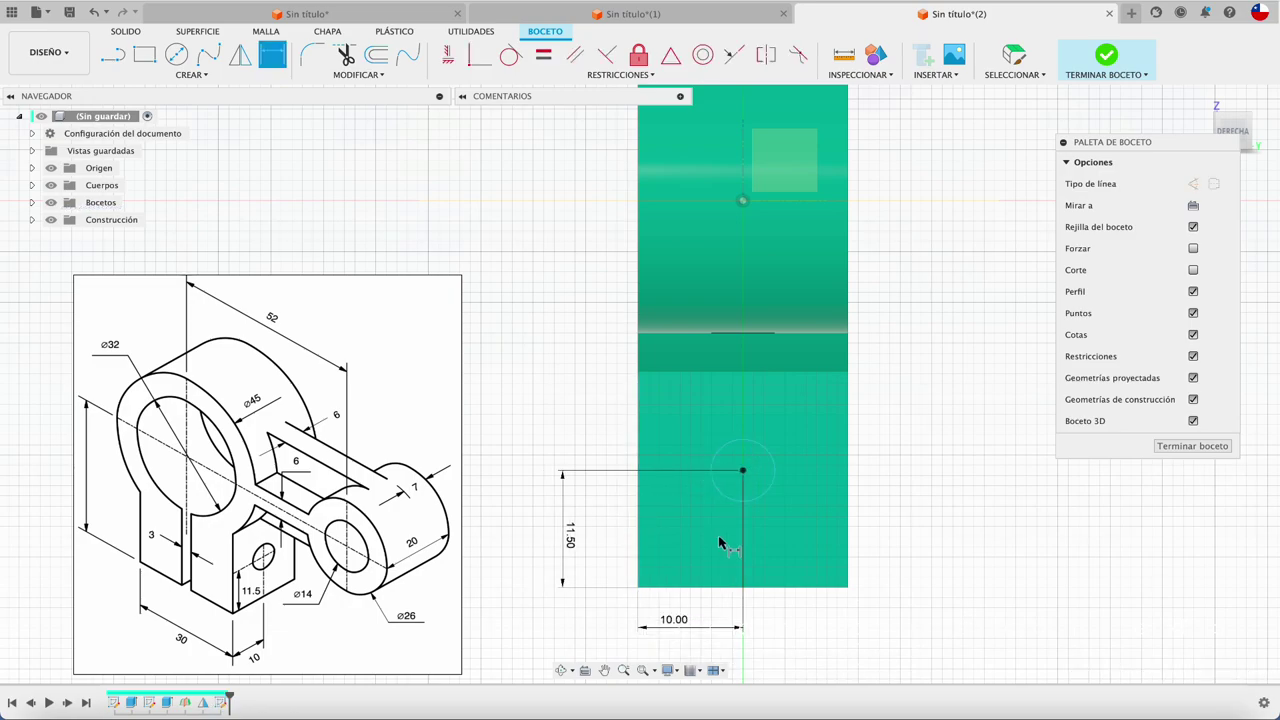
left_click(760, 507)
left_click(940, 563)
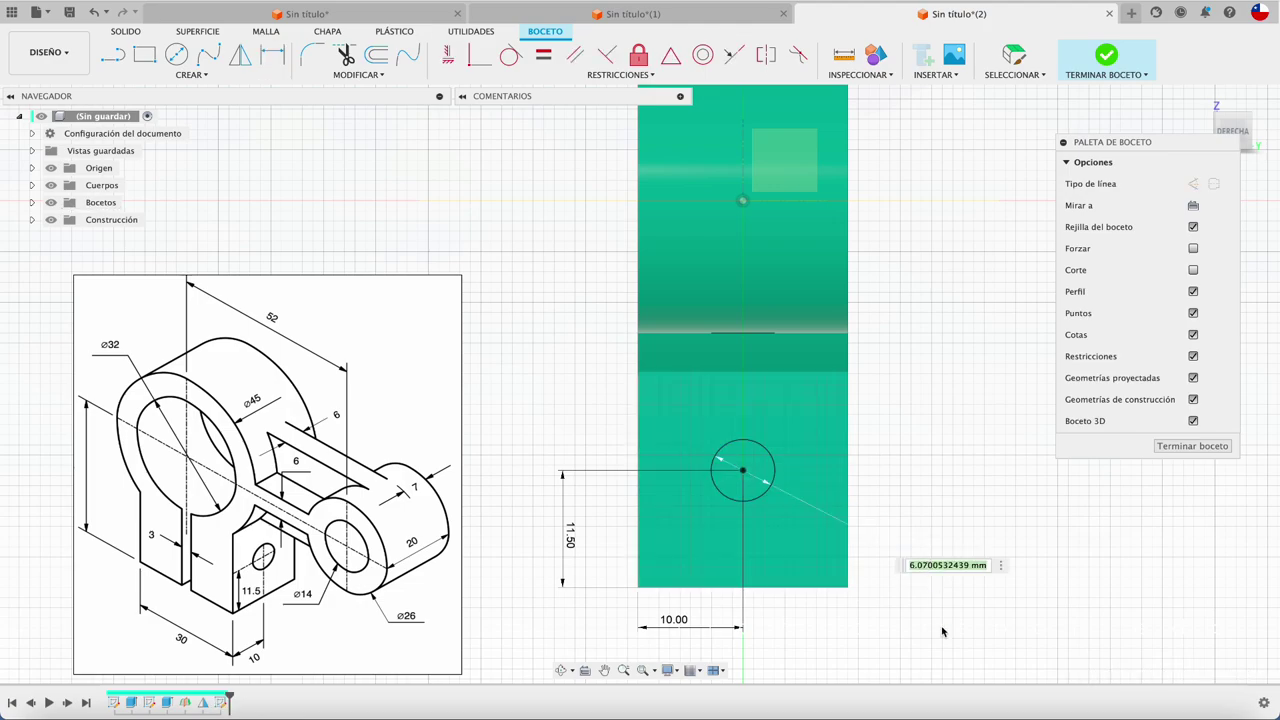
type("6")
key("Return")
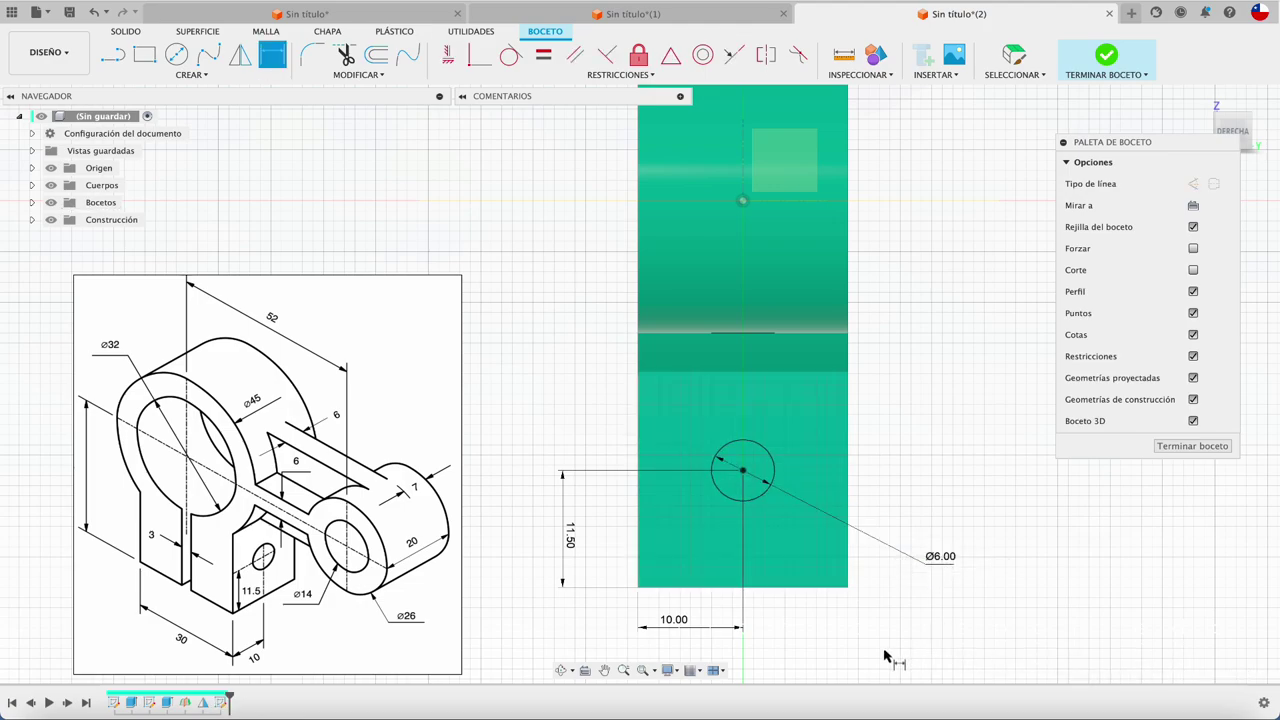
mouse_move(889, 651)
middle_mouse_down("shift")
mouse_move(840, 598)
mouse_move(765, 568)
middle_mouse_up("shift")
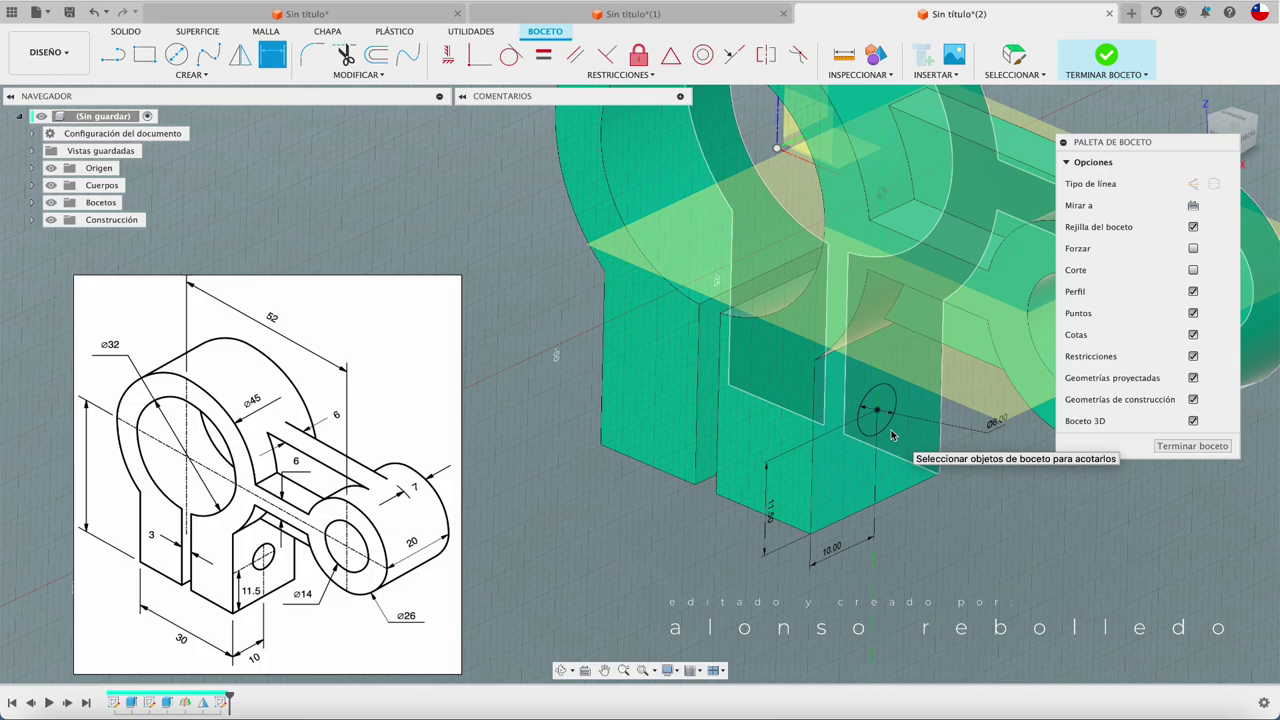
middle_click_drag(893, 435, 958, 564, "shift")
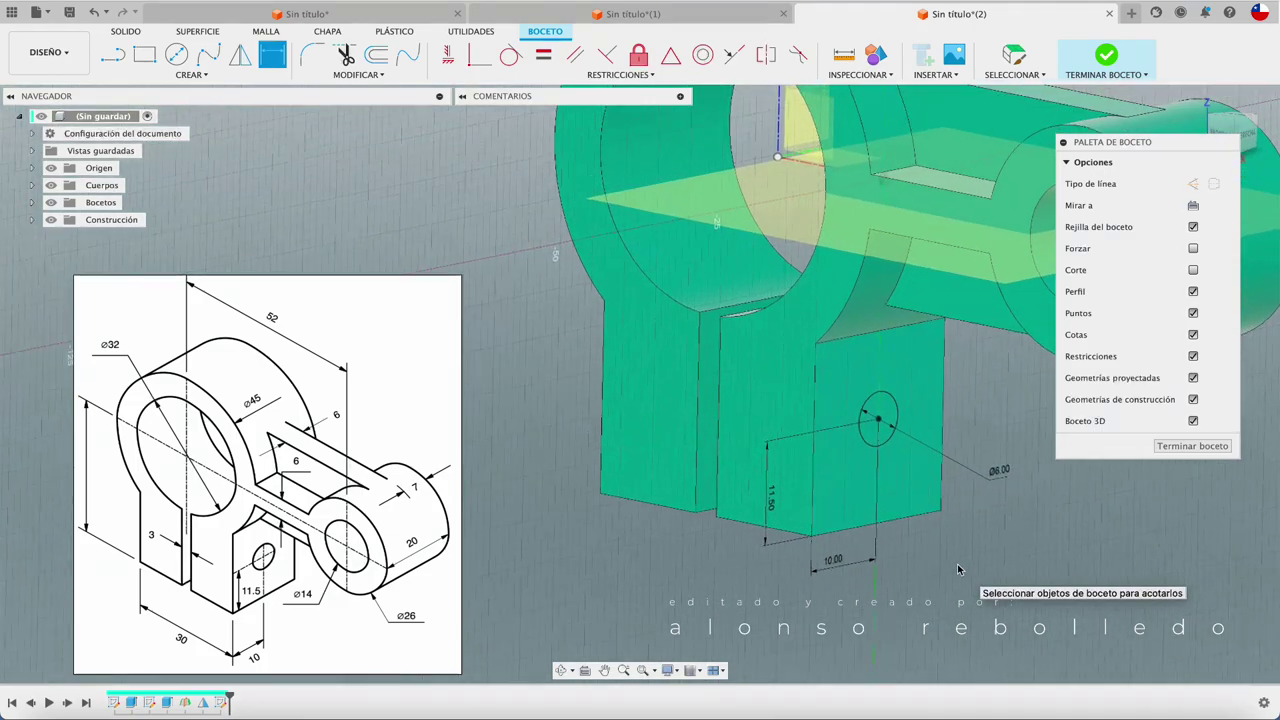
- Cut-extrude the sketched circle through both base blocks to bore the cross hole
key("e")
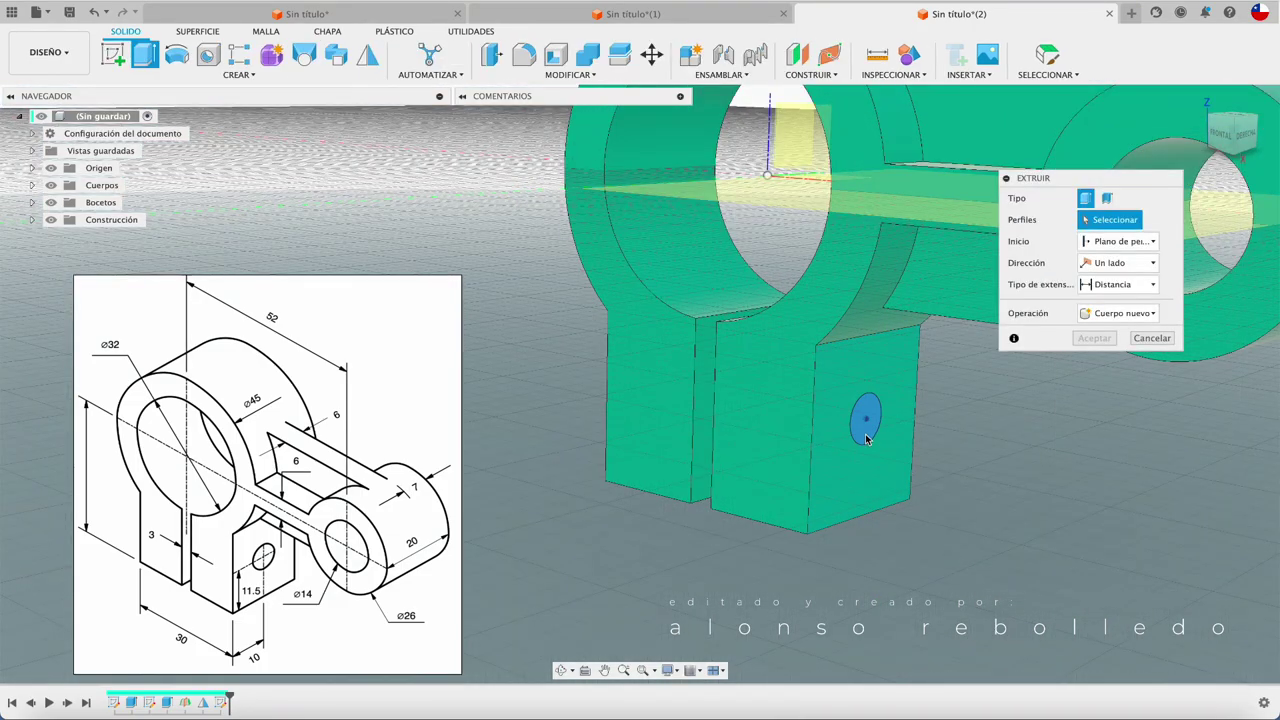
left_click(866, 438)
left_click_drag(877, 420, 497, 382)
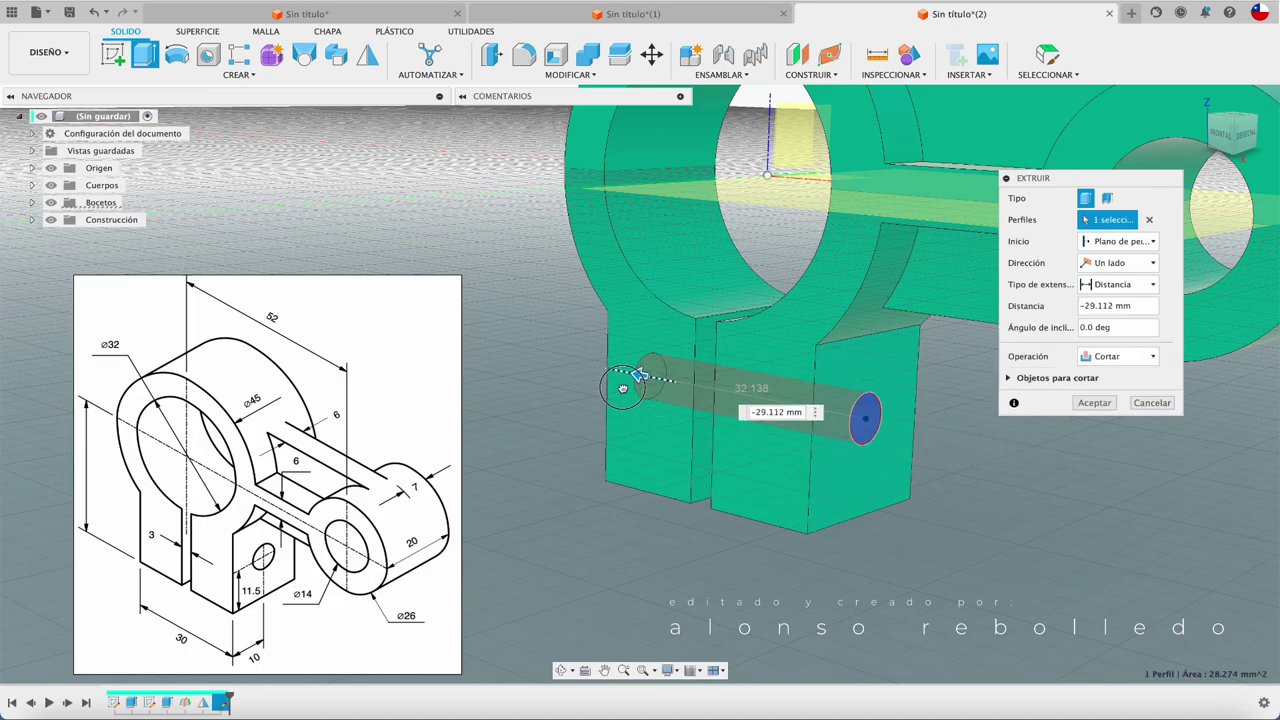
middle_click_drag(493, 383, 518, 362, "shift")
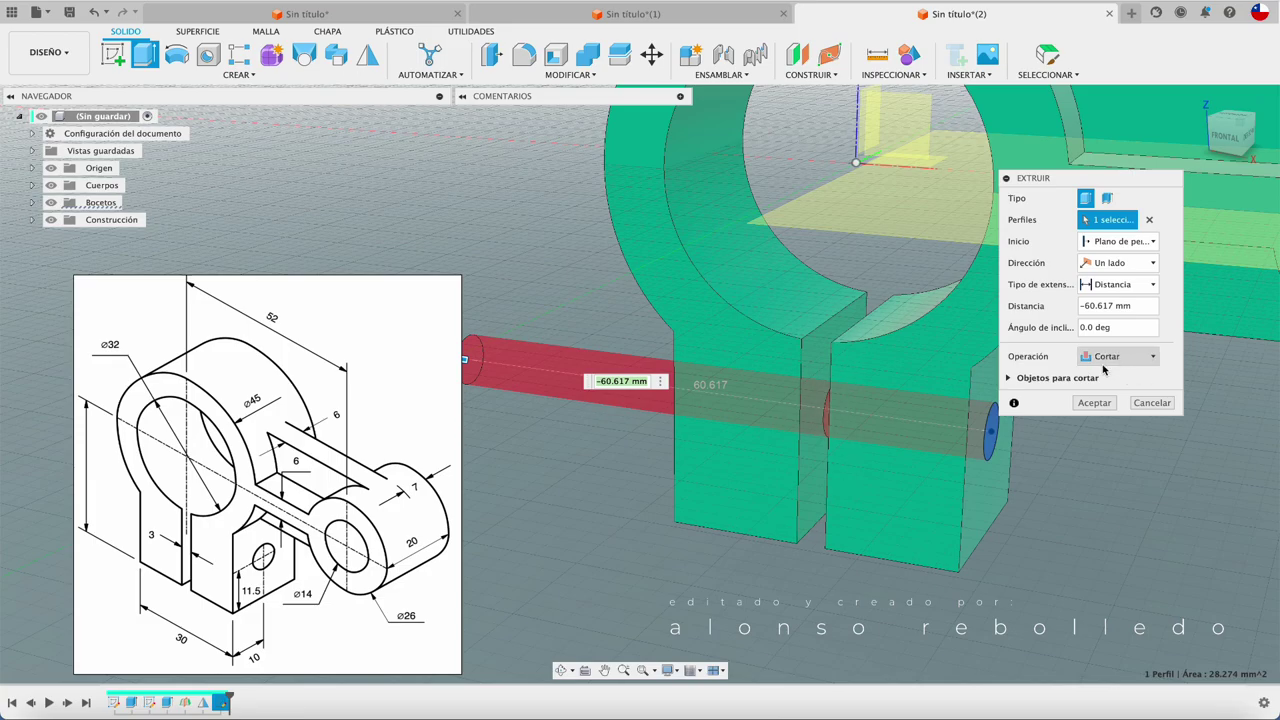
left_click(1094, 402)
scroll(1008, 500, "down", 5)
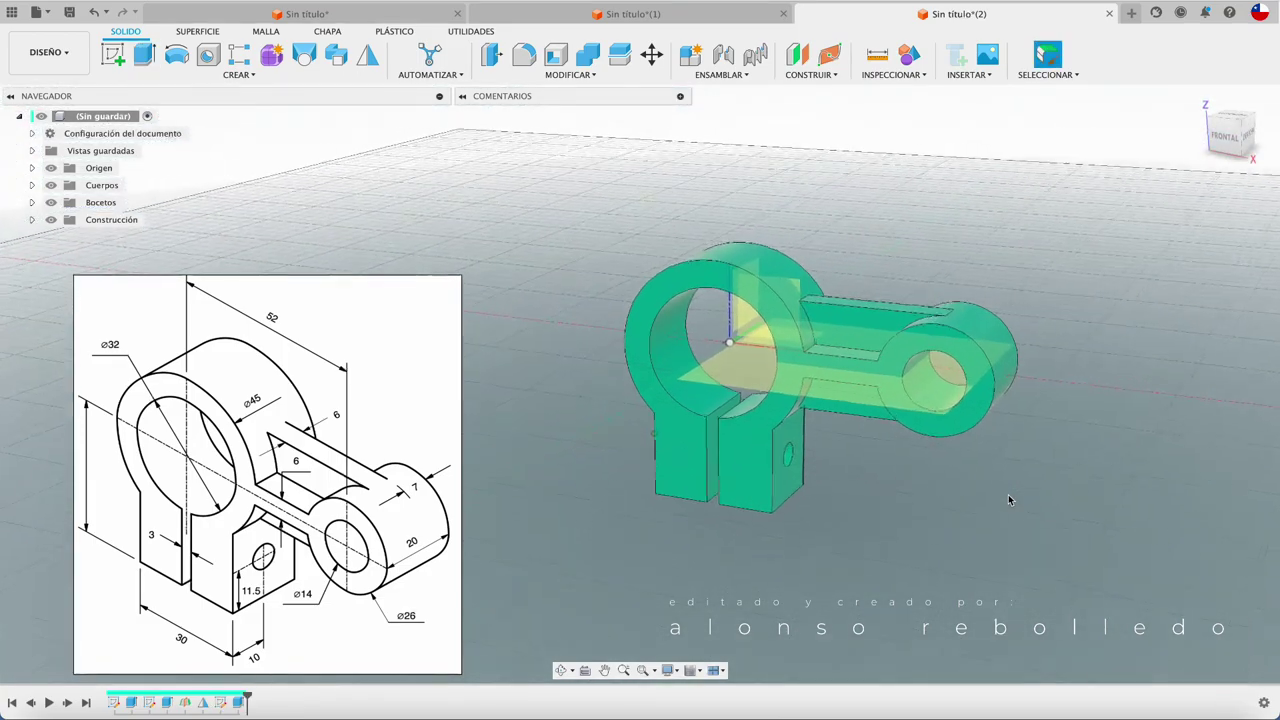
- Hide the Construcción and Origen planes in the browser
mouse_move(1008, 500)
middle_mouse_down("shift")
mouse_move(915, 565)
mouse_move(187, 213)
mouse_move(809, 429)
mouse_move(886, 443)
mouse_move(130, 293)
middle_mouse_up("shift")
left_click(52, 220)
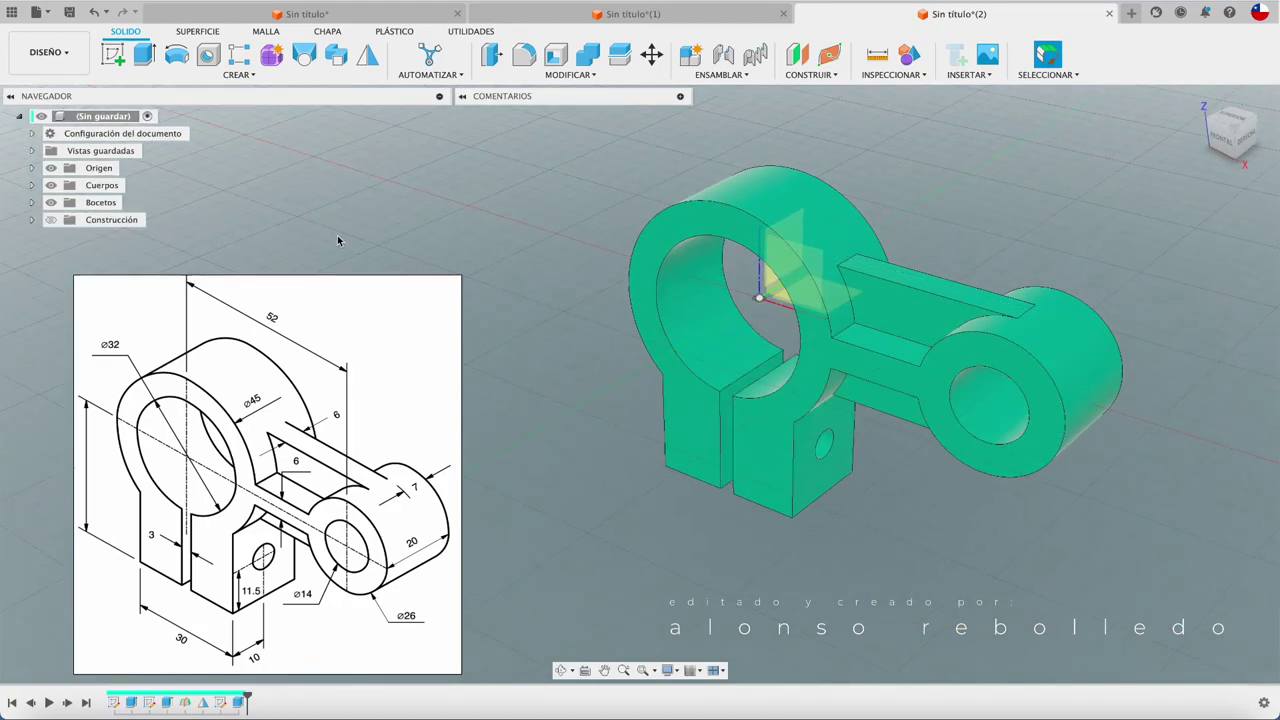
left_click(52, 168)
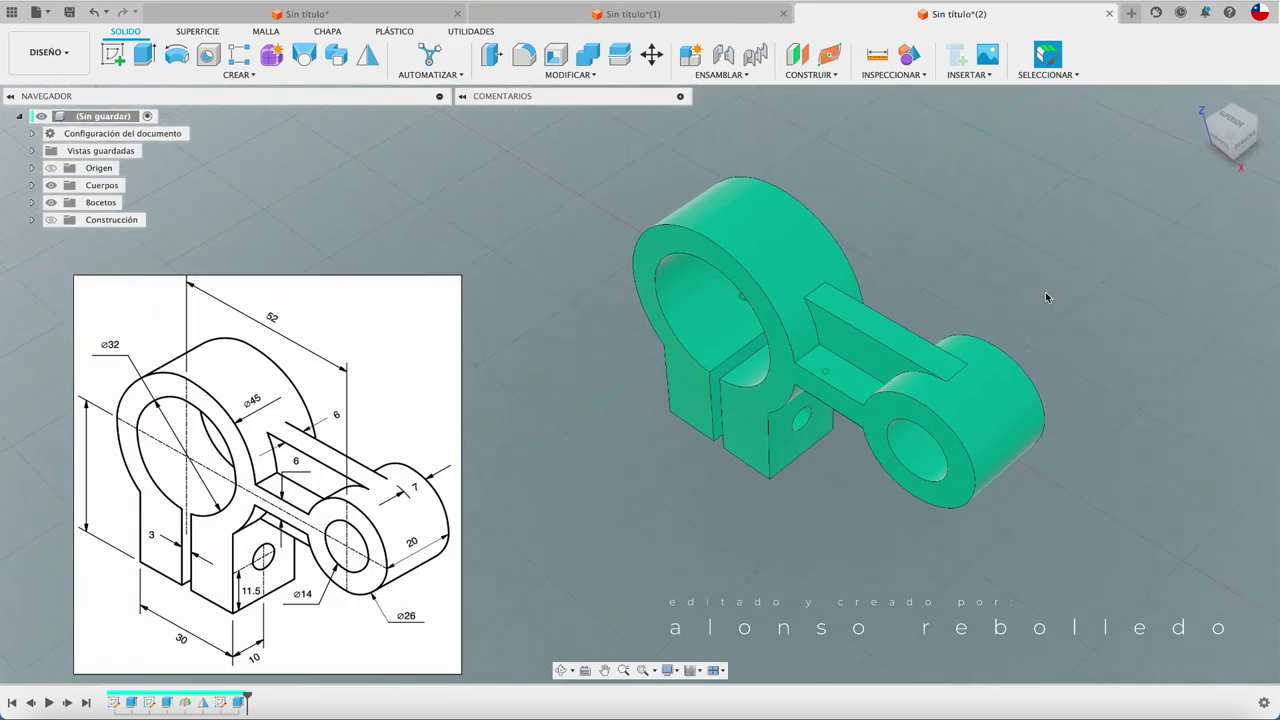
- Inspect the finished bracket from corner, top and isometric ViewCube views, then orbit freely
left_click_drag(1230, 137, 1025, 283)
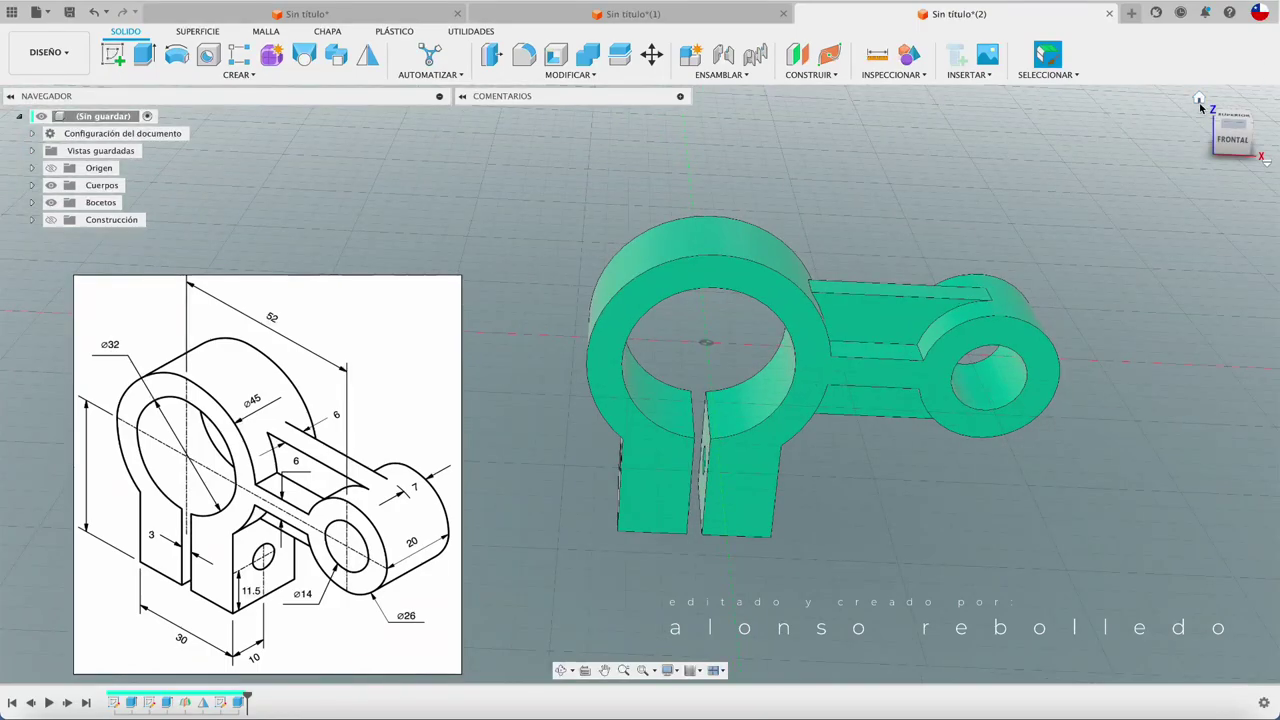
left_click(1262, 156)
left_click(1234, 124)
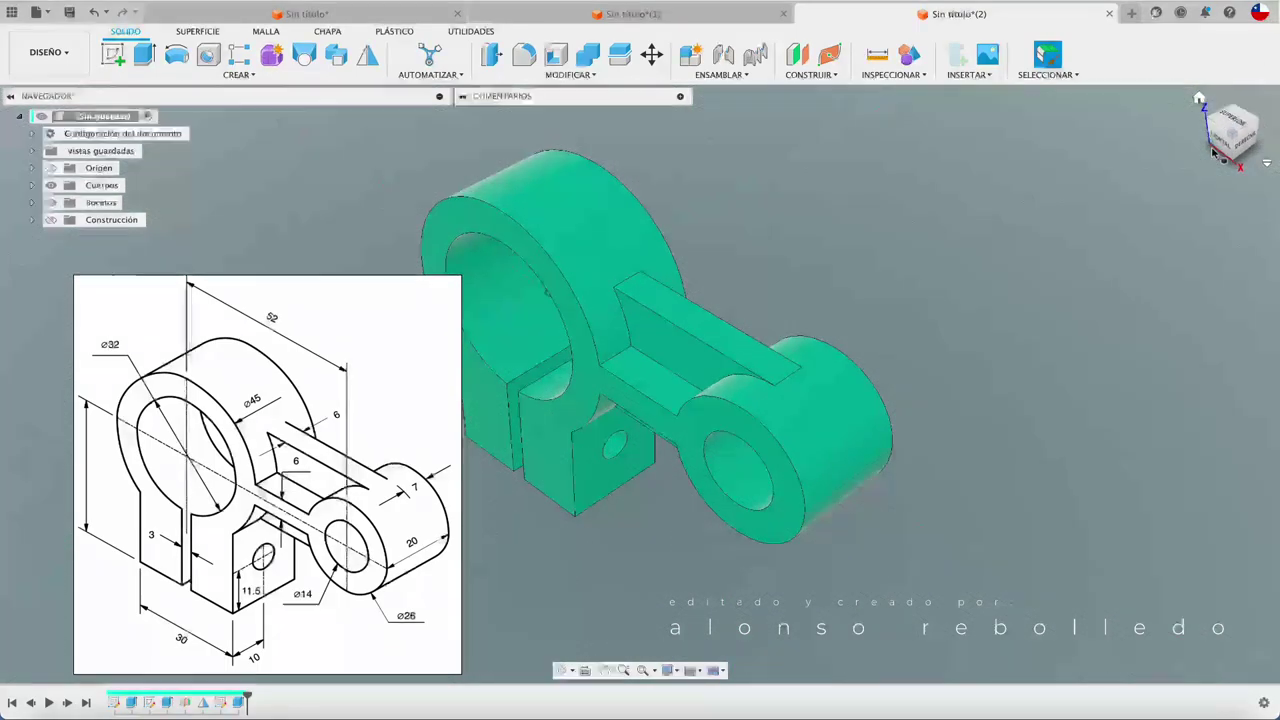
left_click(1240, 158)
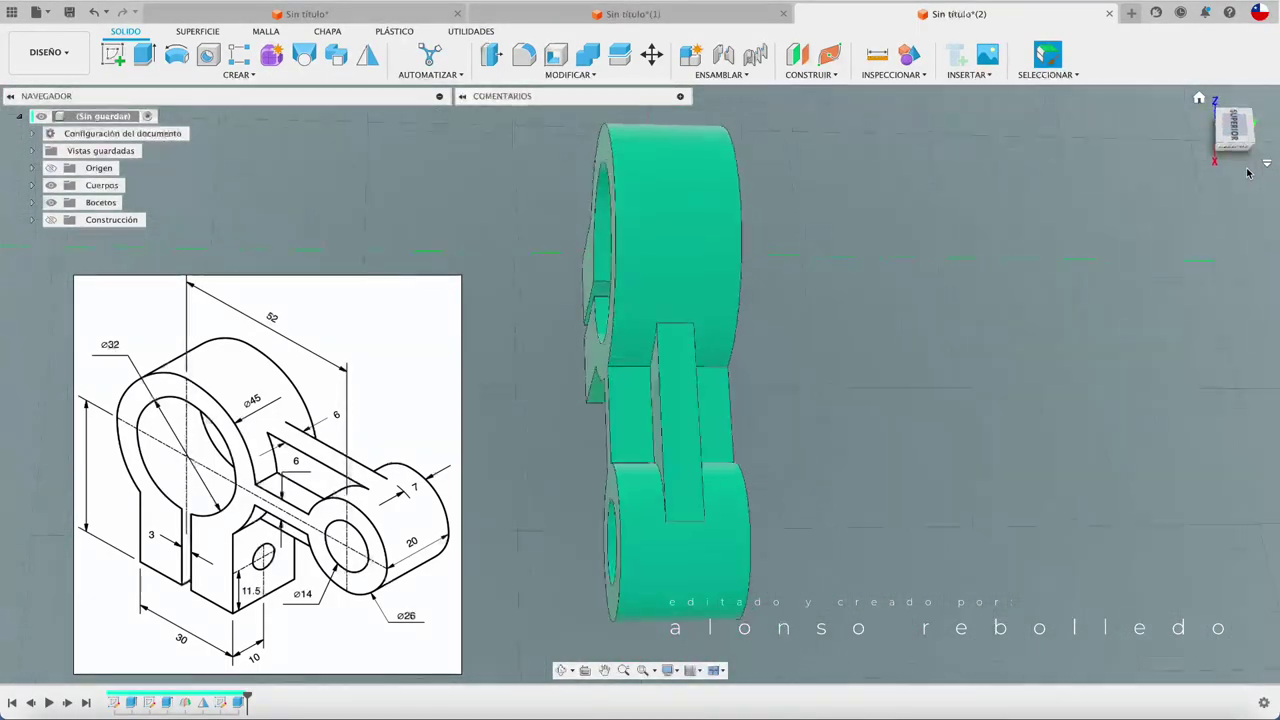
mouse_move(1240, 177)
middle_mouse_down("shift")
mouse_move(803, 426)
mouse_move(753, 546)
middle_mouse_up("shift")
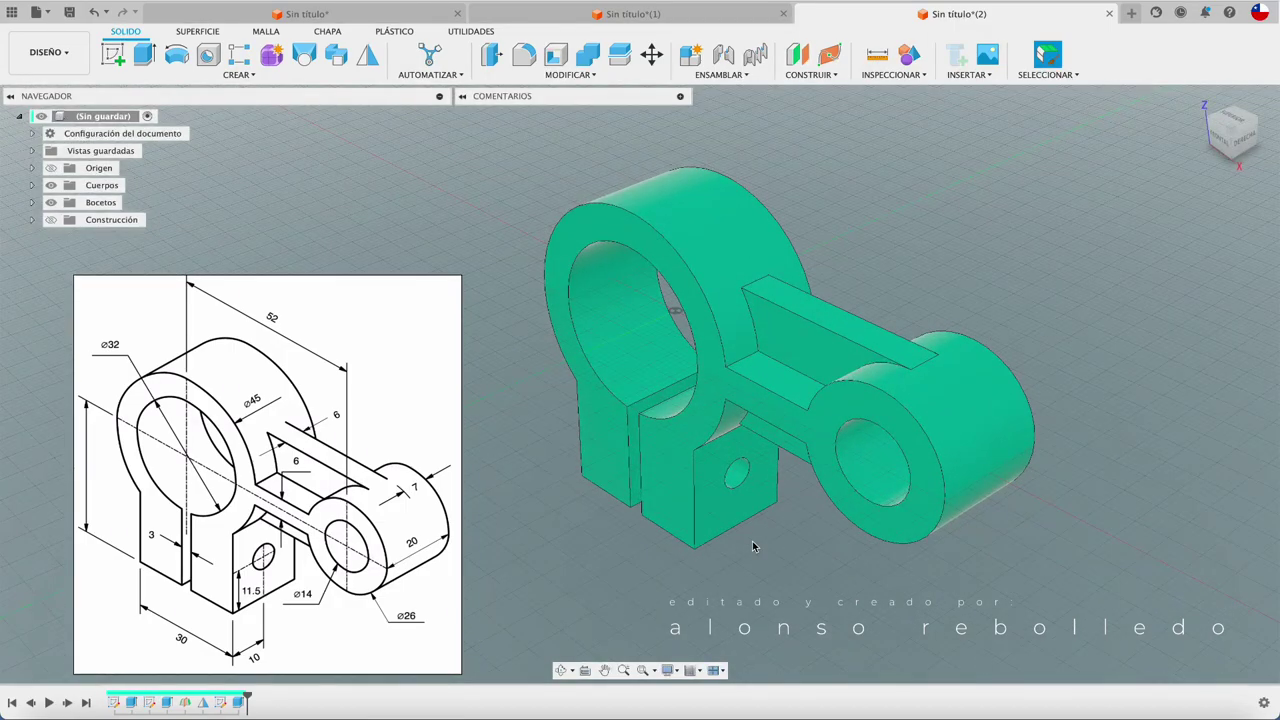